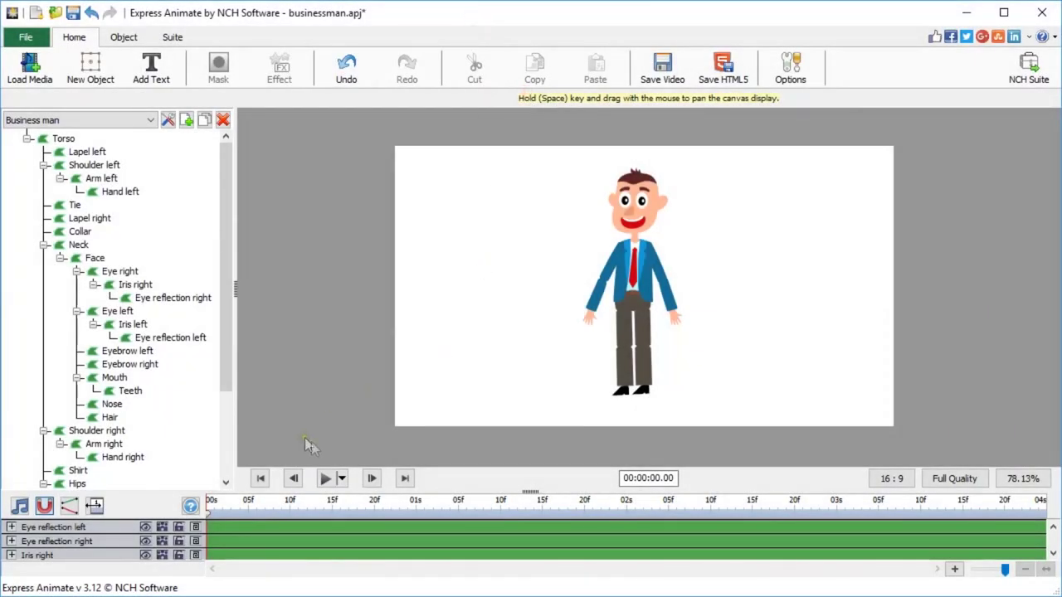
Play the finished businessman animation, stop it, and scrub through the timeline to preview the motion
click(325, 480)
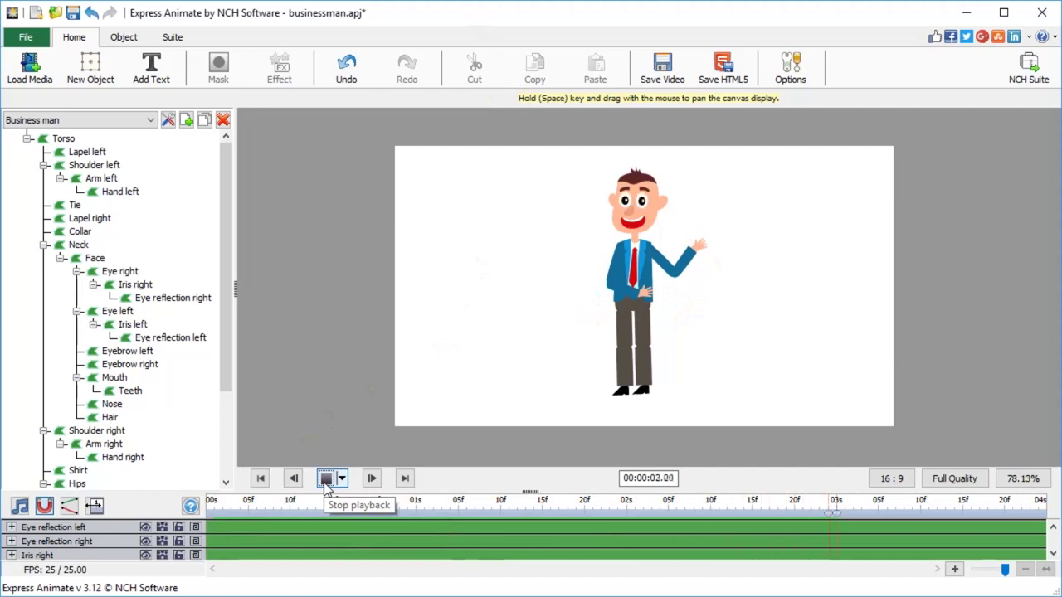
click(324, 482)
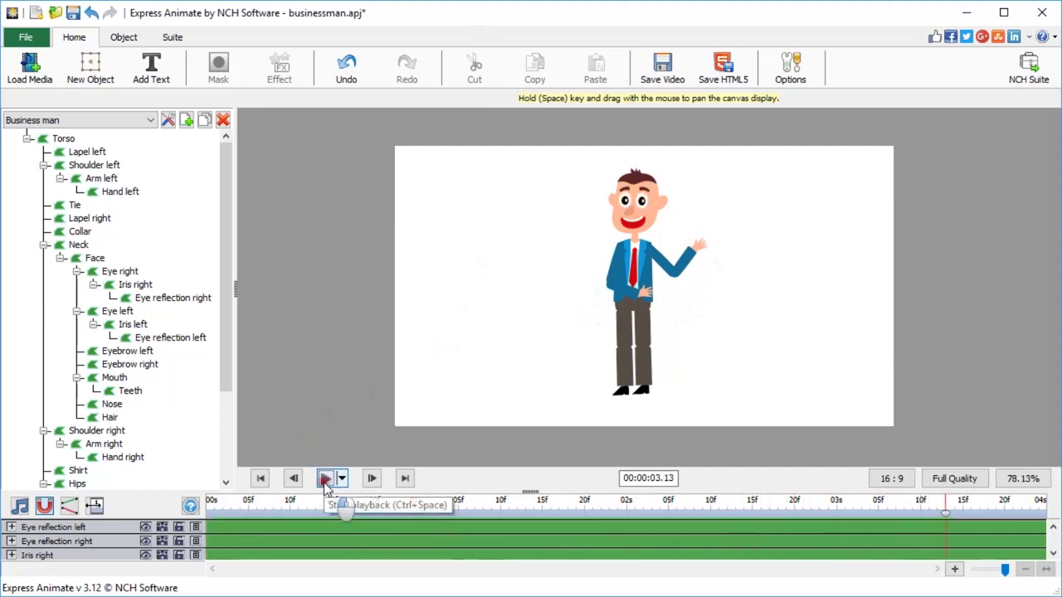
drag(265, 509, 692, 516)
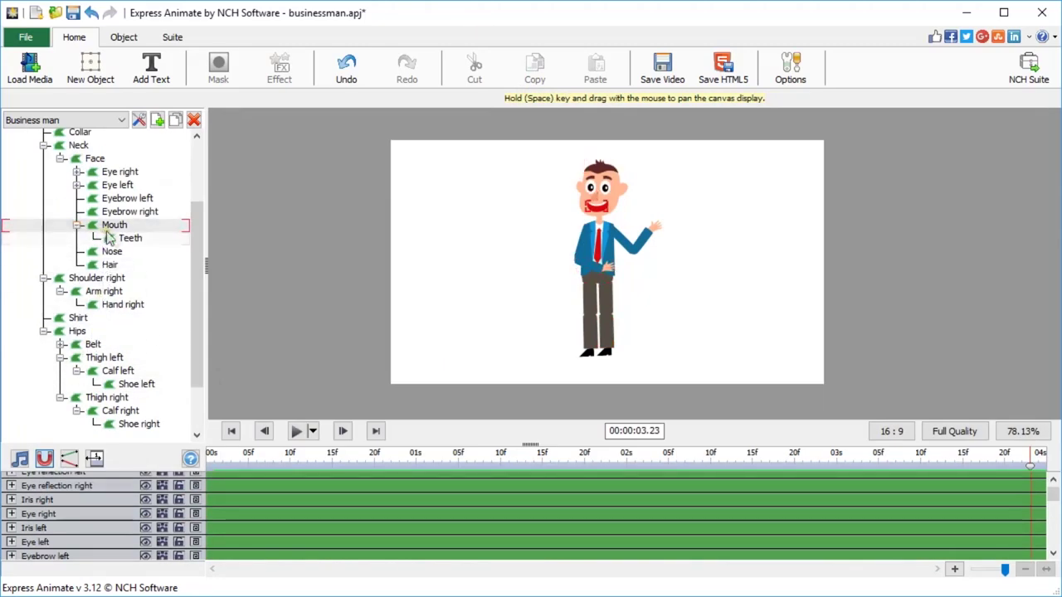
Expand the Eye left and Eye right branches of the hierarchy, and scrub between the start and 00:00:01.03 to examine the arm movement
click(77, 185)
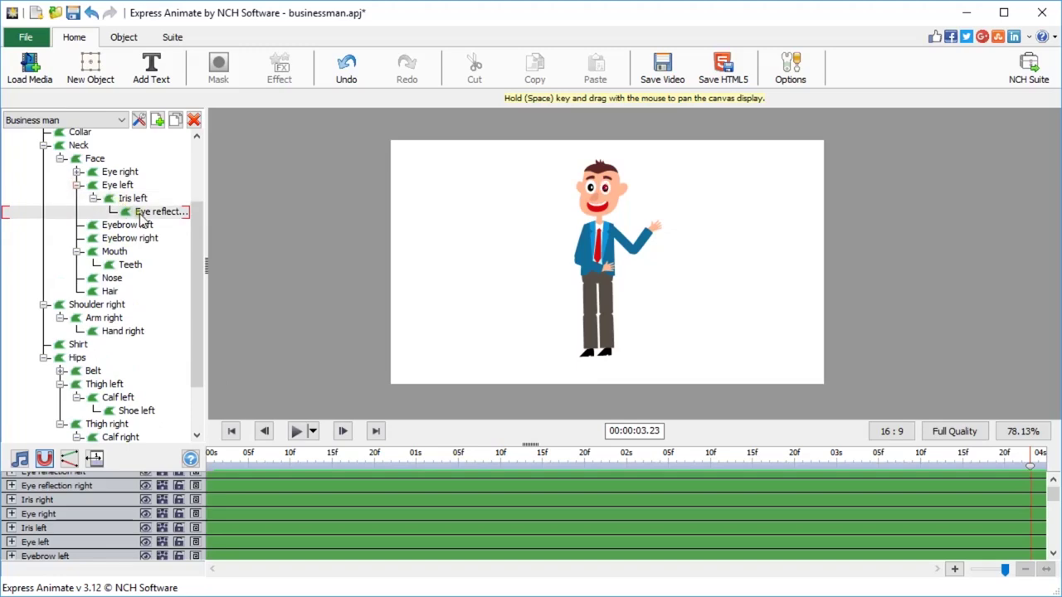
click(77, 172)
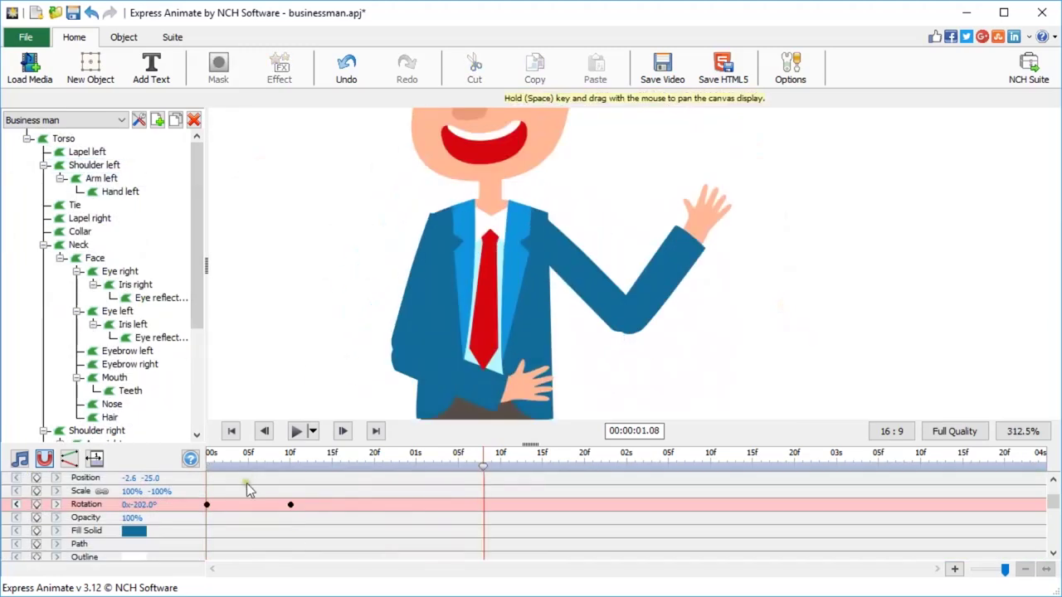
mouse_move(209, 475)
mouse_down()
mouse_move(672, 508)
mouse_move(217, 480)
mouse_up()
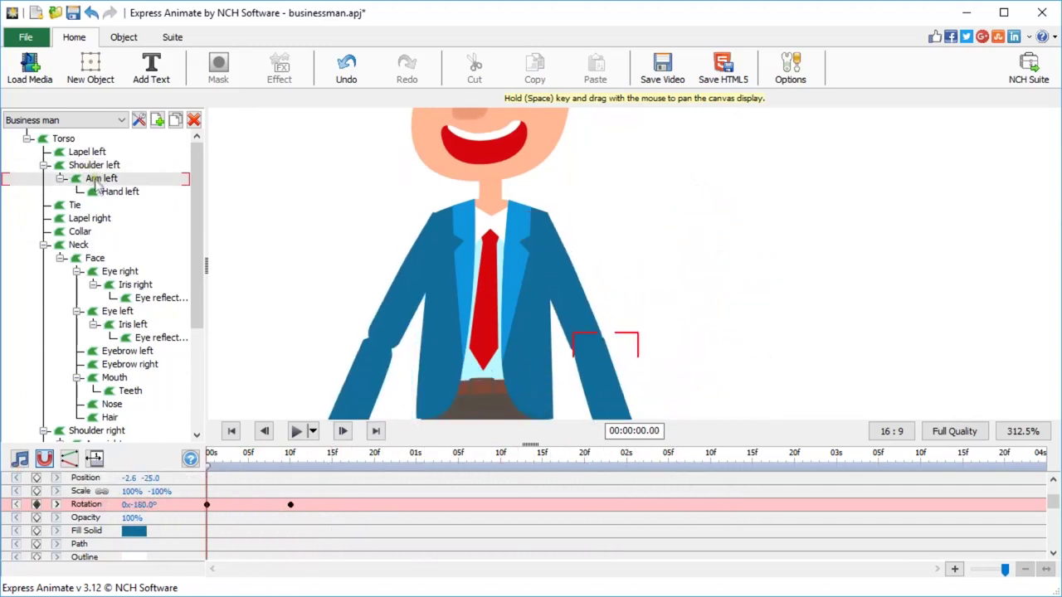
drag(219, 471, 441, 466)
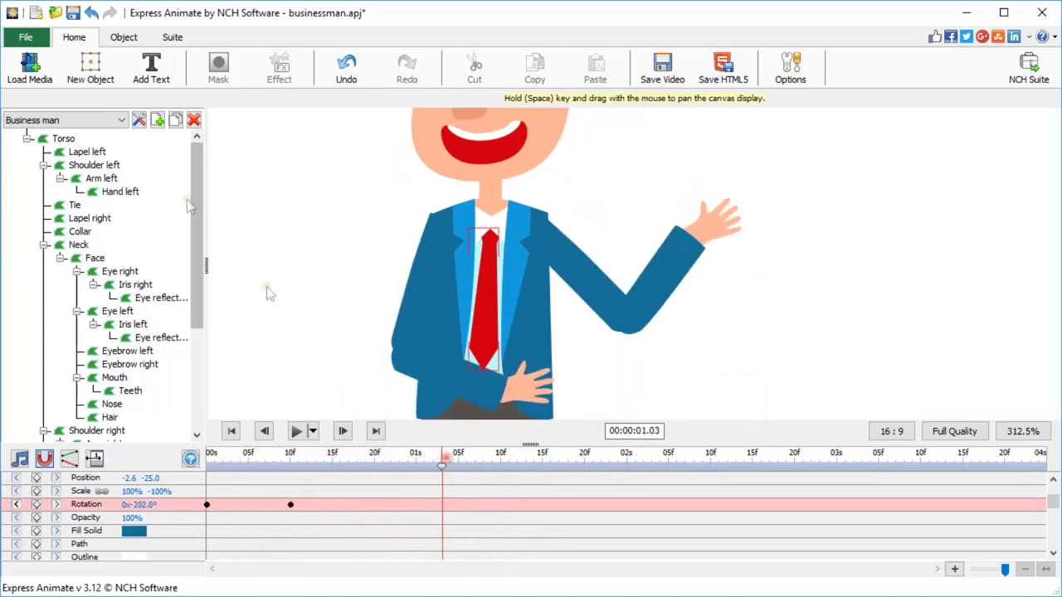
Select the linked Hand left, Arm left and Shoulder left objects and examine how they move up to 00:00:02.01
click(130, 183)
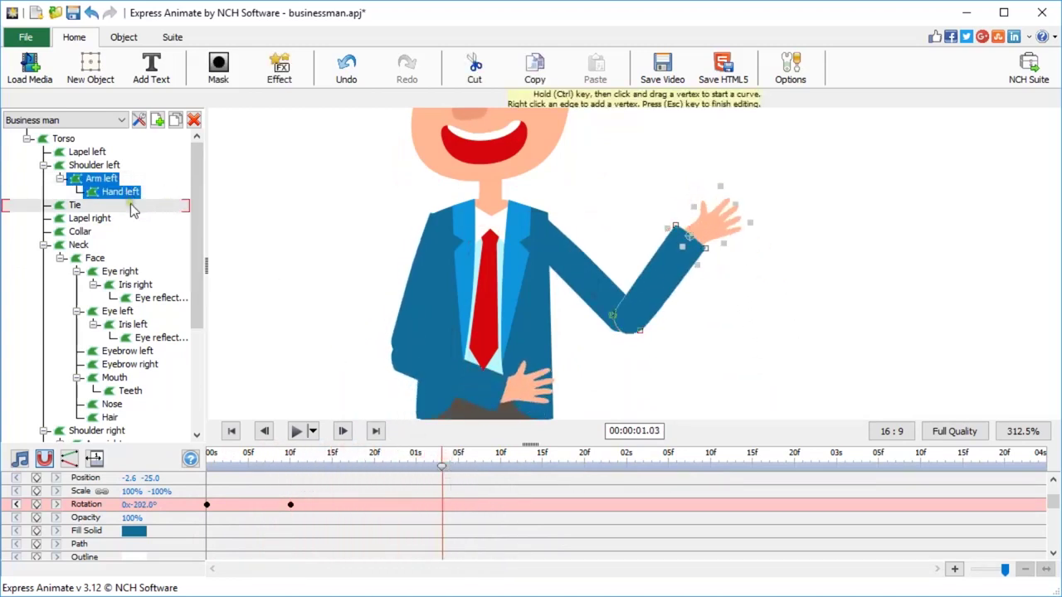
click(120, 192)
click(101, 179)
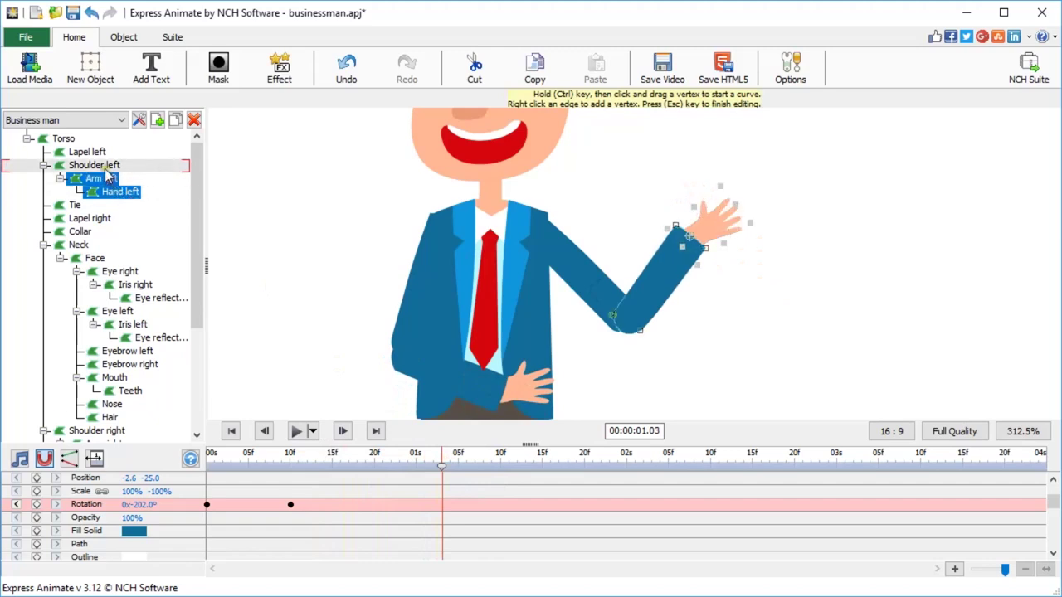
click(103, 167)
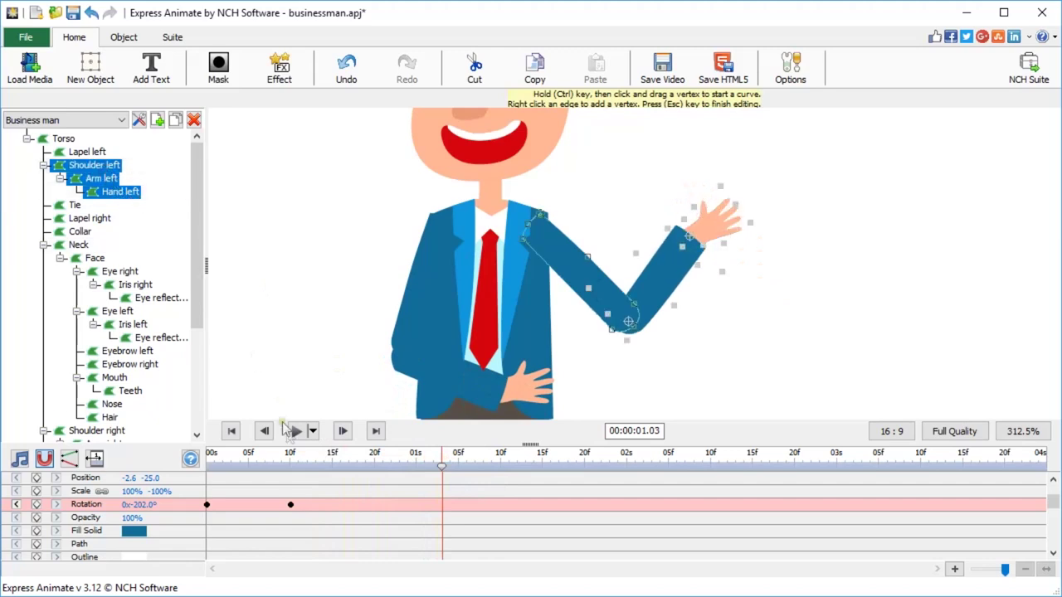
drag(260, 462, 635, 485)
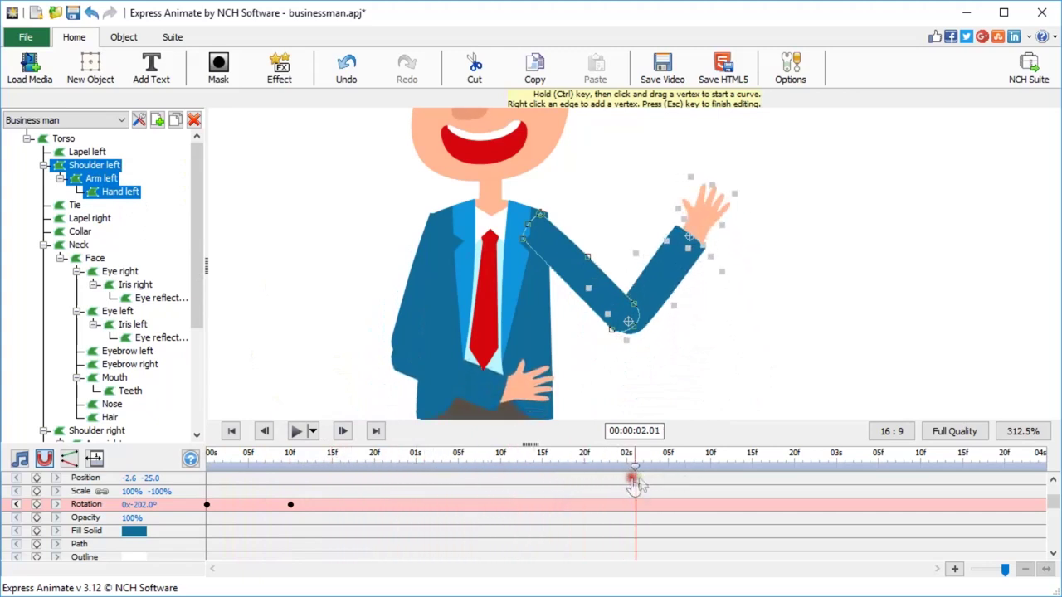
click(767, 352)
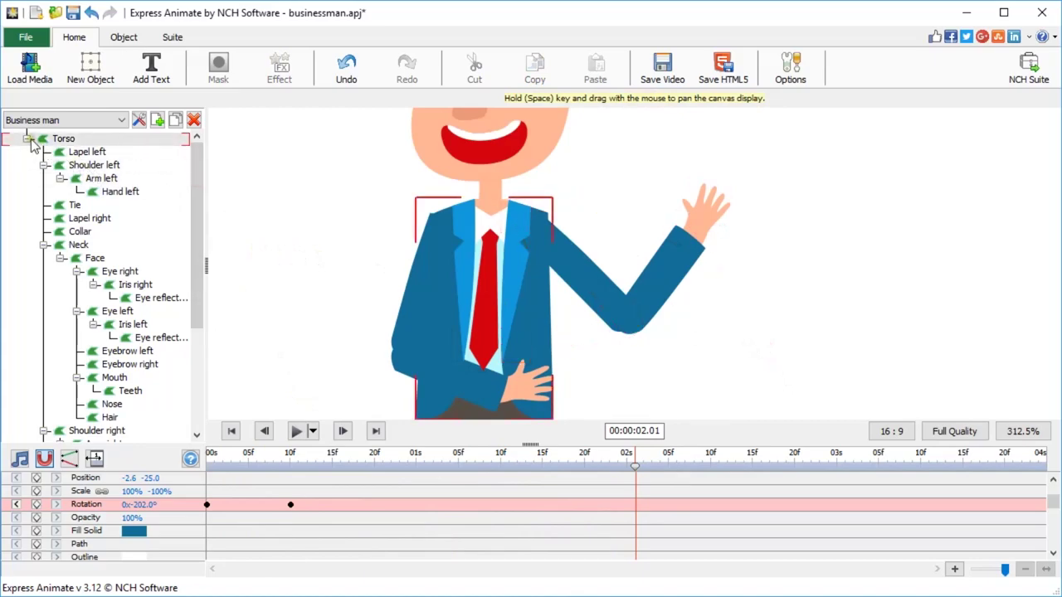
click(29, 140)
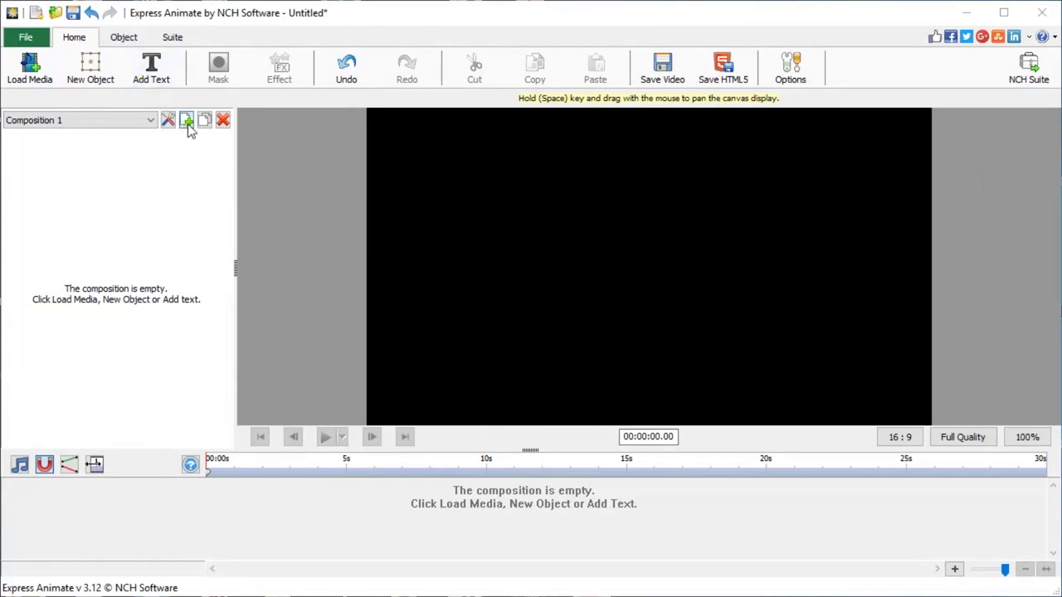
Name the new project's composition Business man and give it a solid white background
click(168, 120)
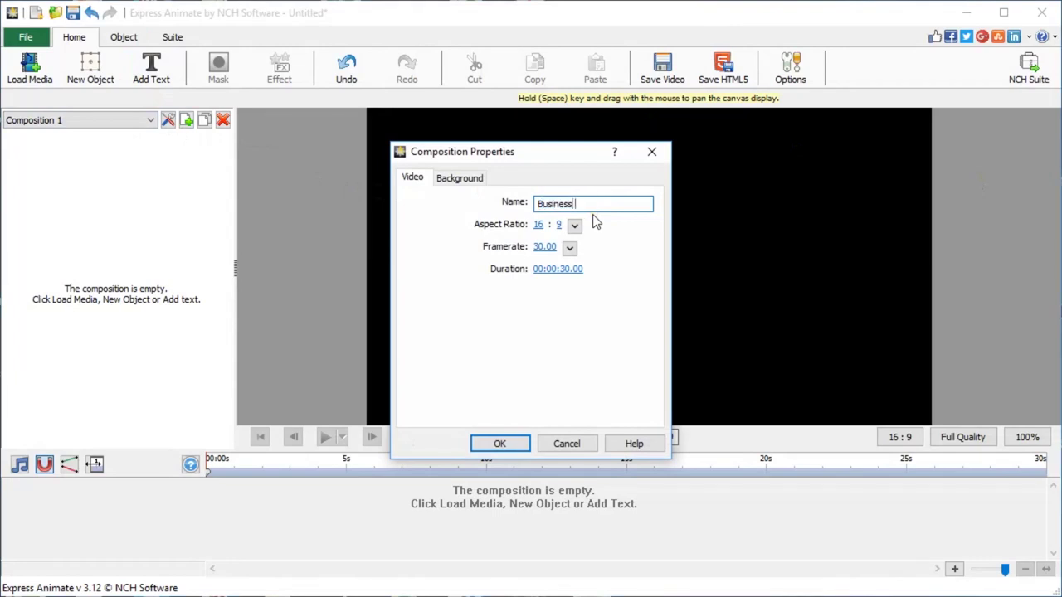
click(450, 186)
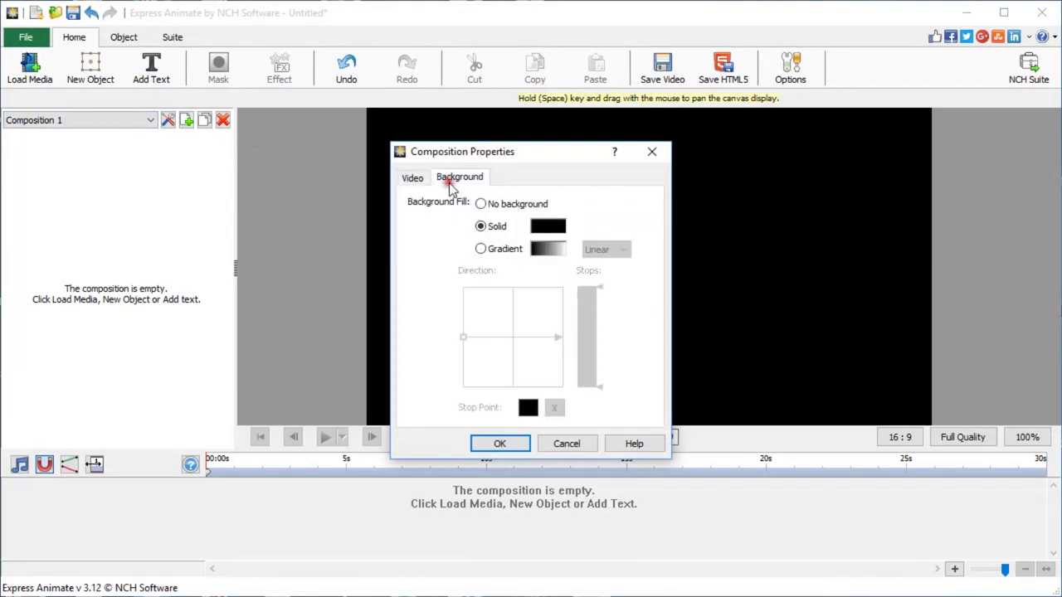
click(542, 232)
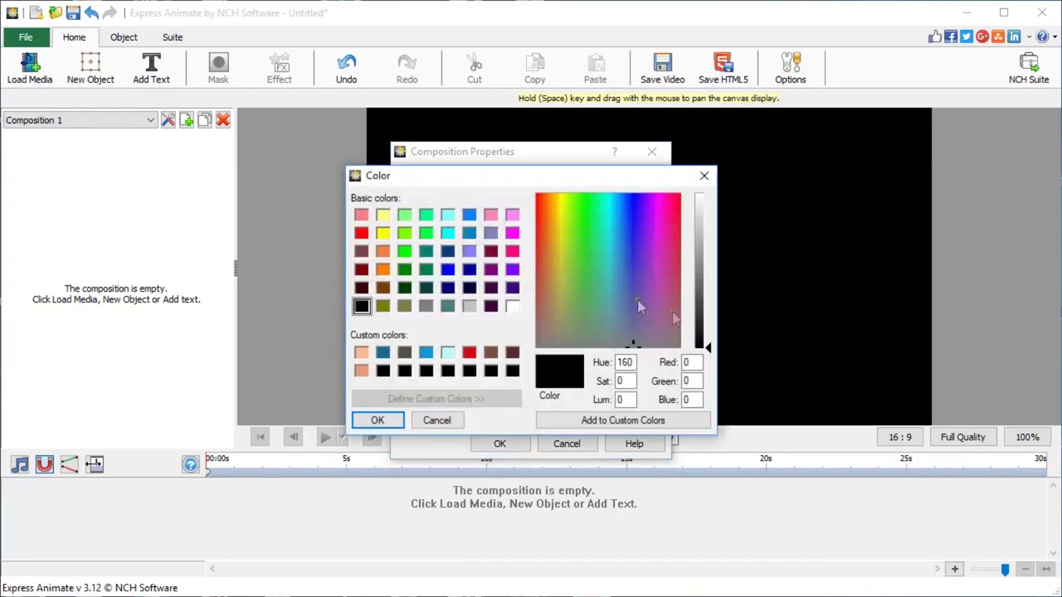
drag(706, 347, 707, 194)
click(378, 420)
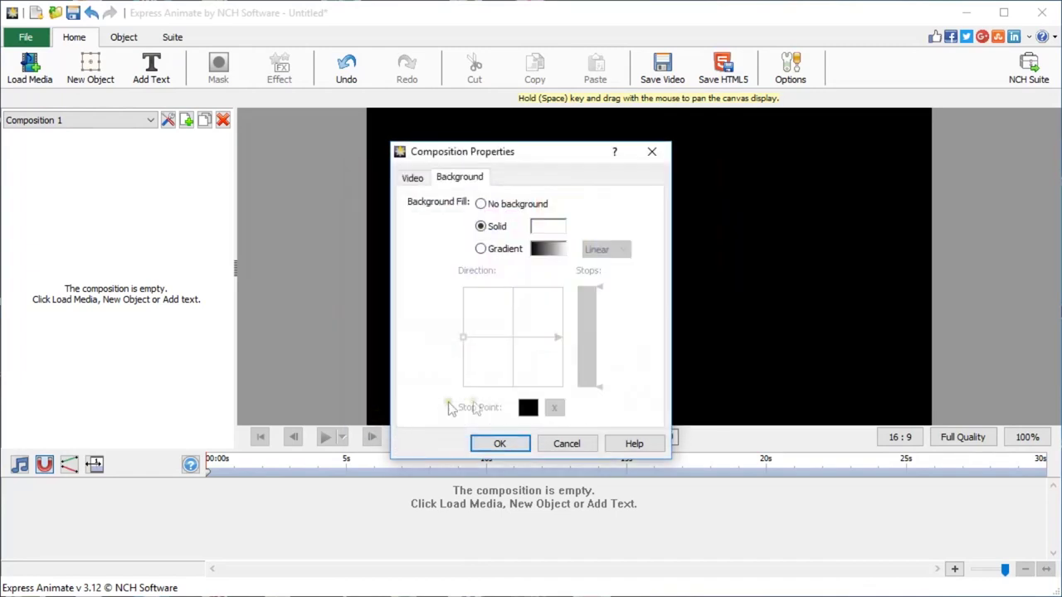
click(498, 444)
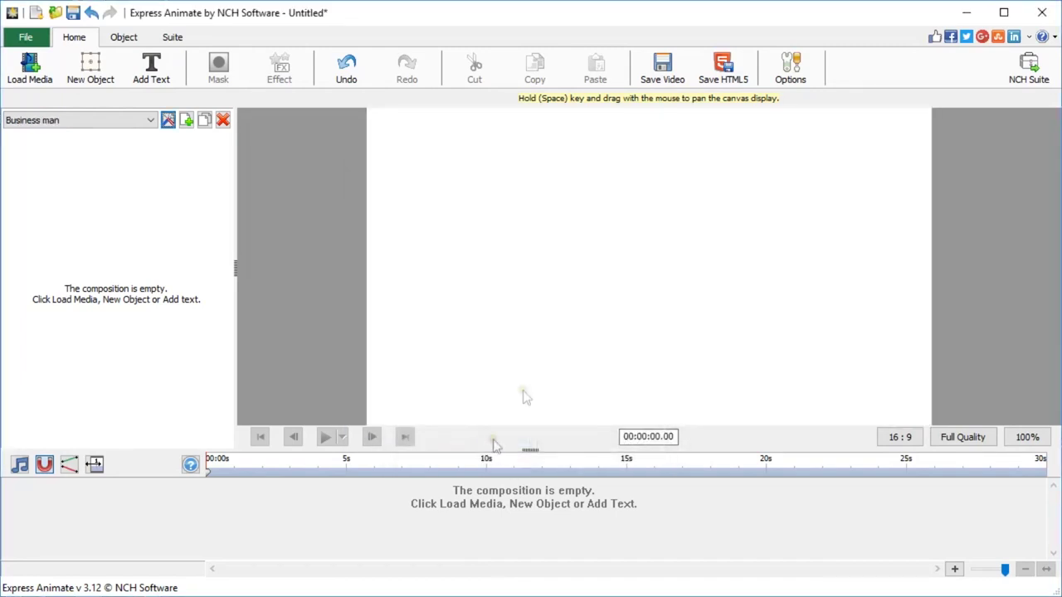
Begin a custom shape for the head, tracing down one temple, around a rounded ear, and along the cheek to a curved chin
click(104, 83)
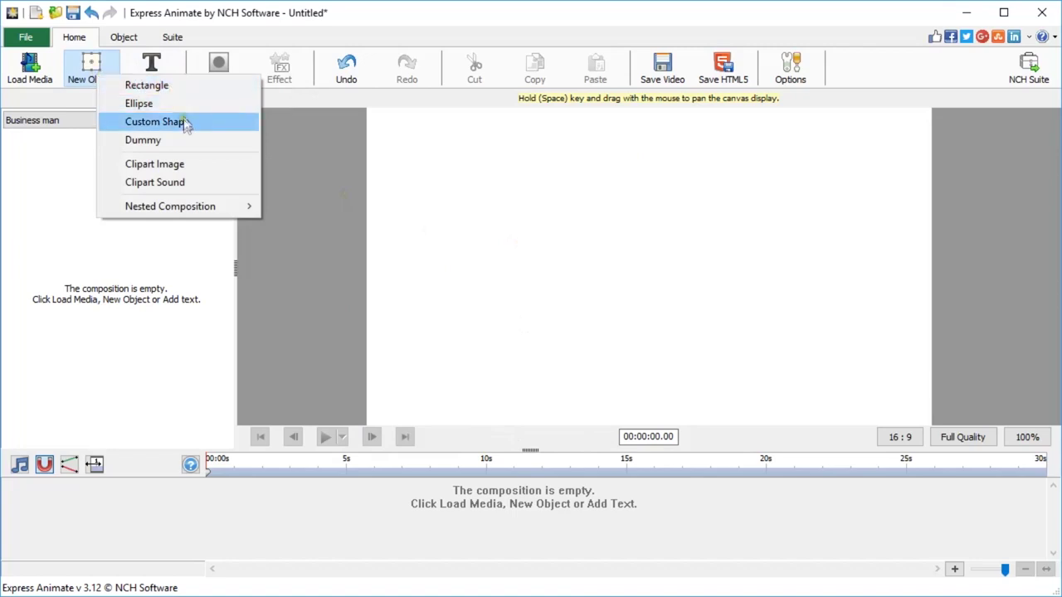
click(158, 122)
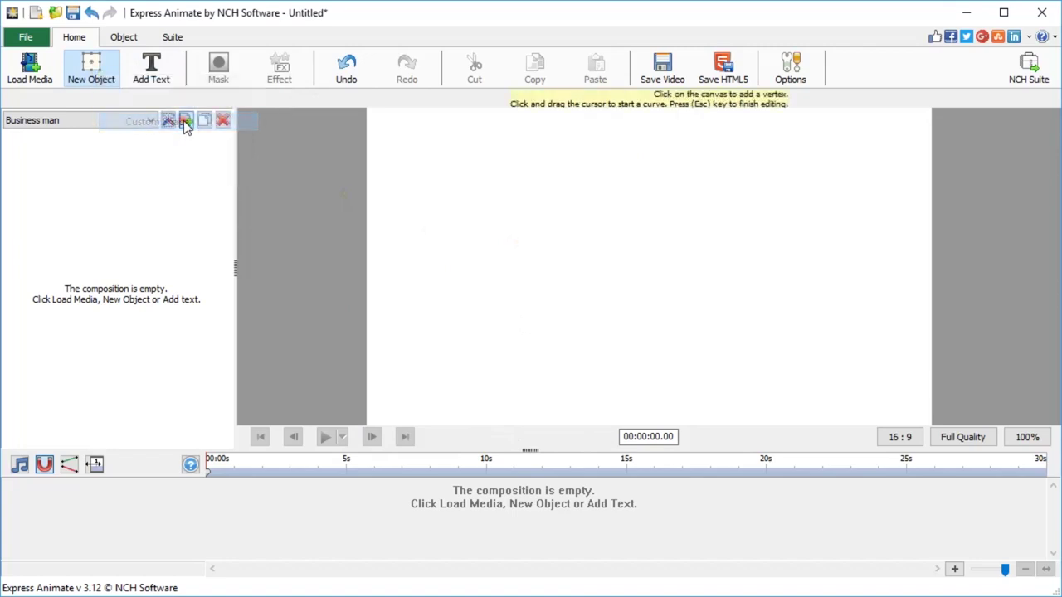
click(579, 143)
click(572, 181)
drag(555, 175, 557, 208)
click(568, 216)
drag(564, 276, 577, 298)
drag(647, 301, 693, 297)
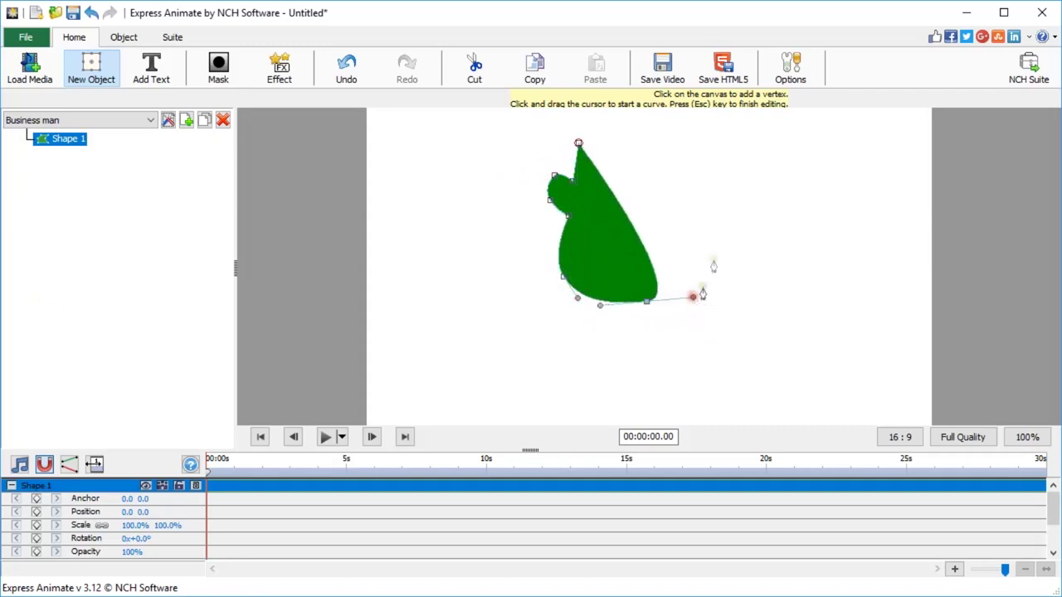
Complete the head outline by tracing the opposite cheek, its rounded ear, the temple and the top of the head
click(704, 226)
drag(732, 206, 715, 178)
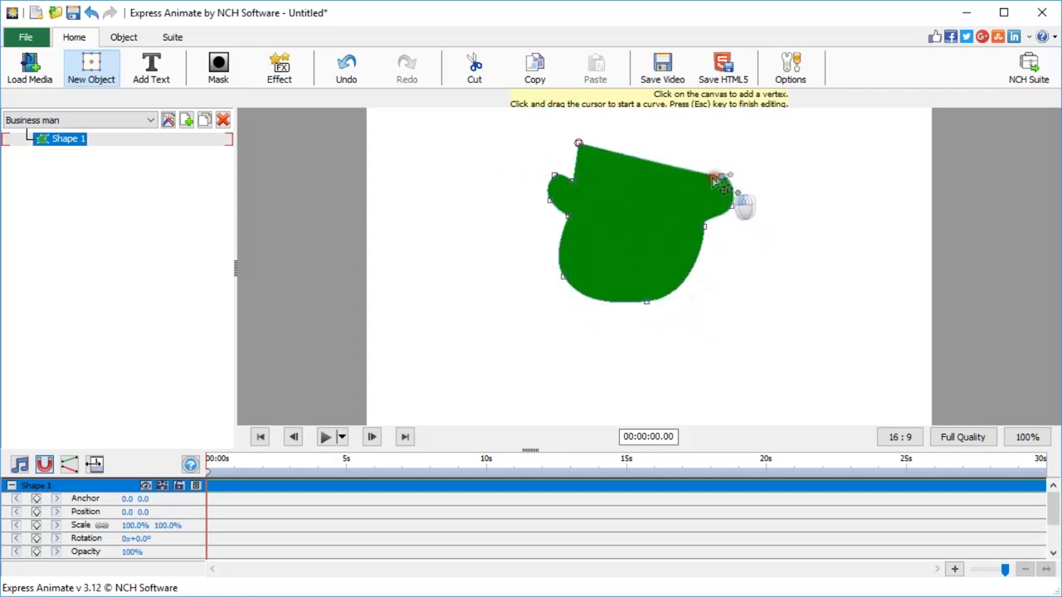
click(698, 182)
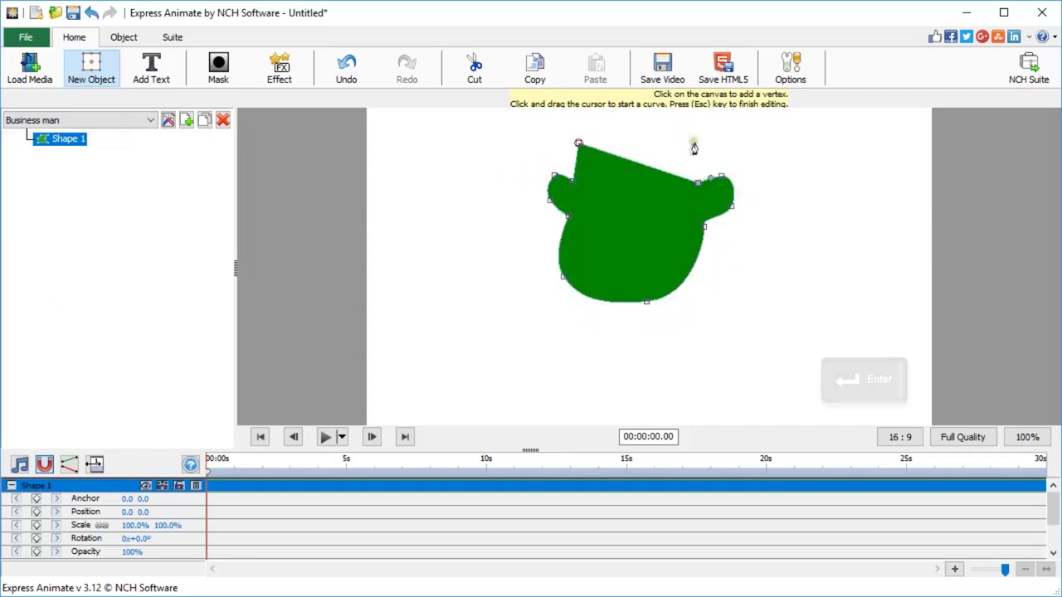
drag(694, 137, 692, 131)
key(Return)
key(Return)
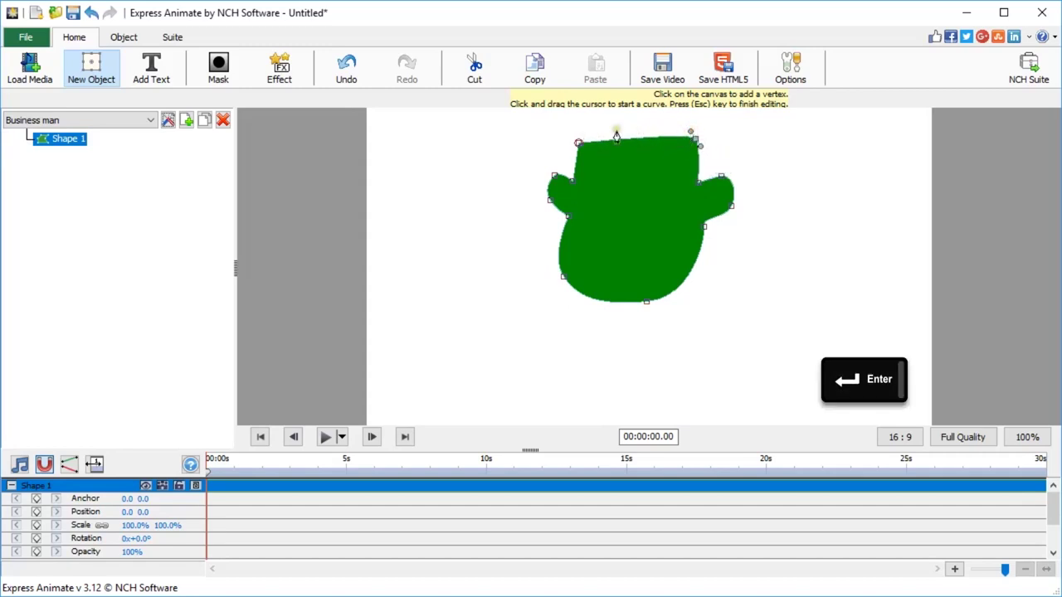
click(619, 127)
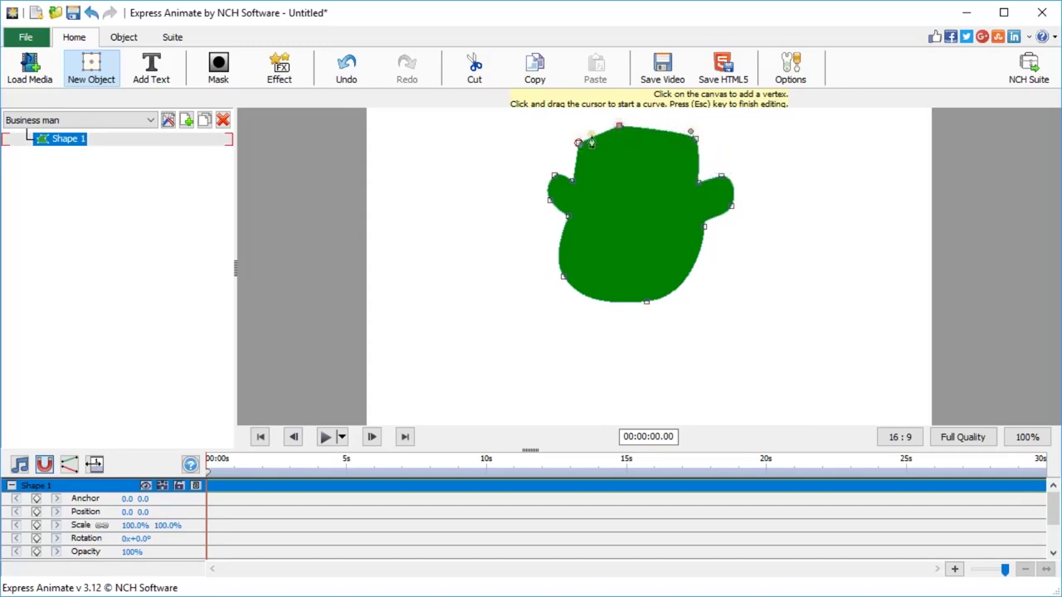
Rename the head shape as Face and adjust its upper vertices so the top of the head is more rounded
click(44, 487)
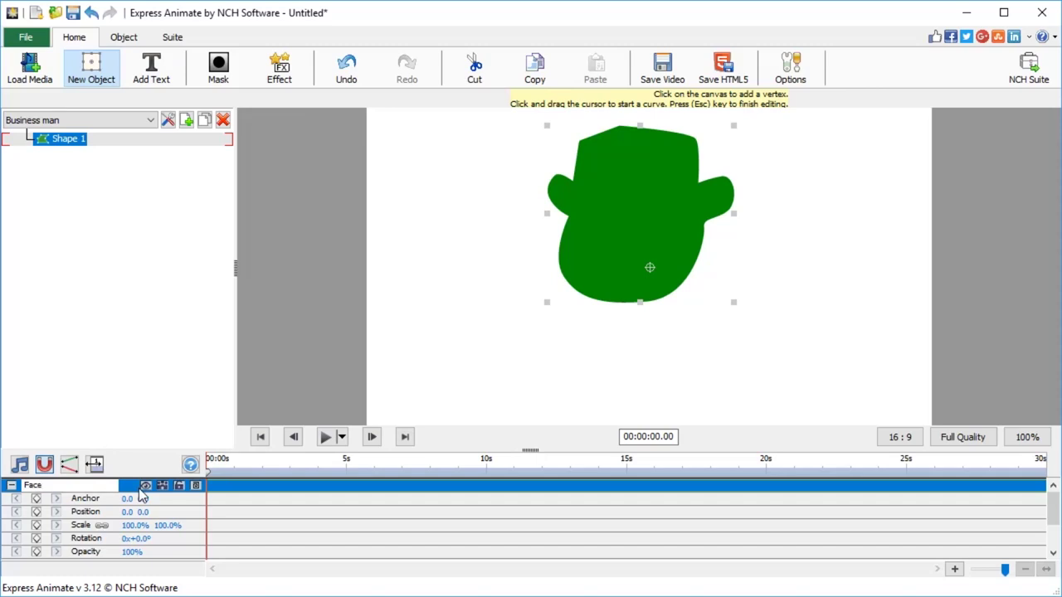
key(Return)
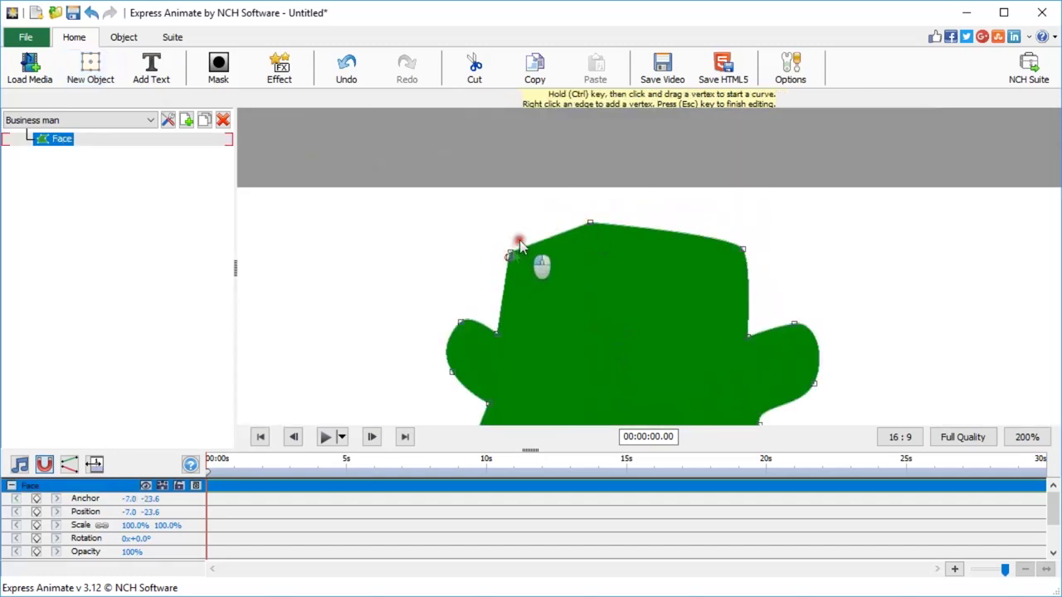
drag(520, 246, 522, 240)
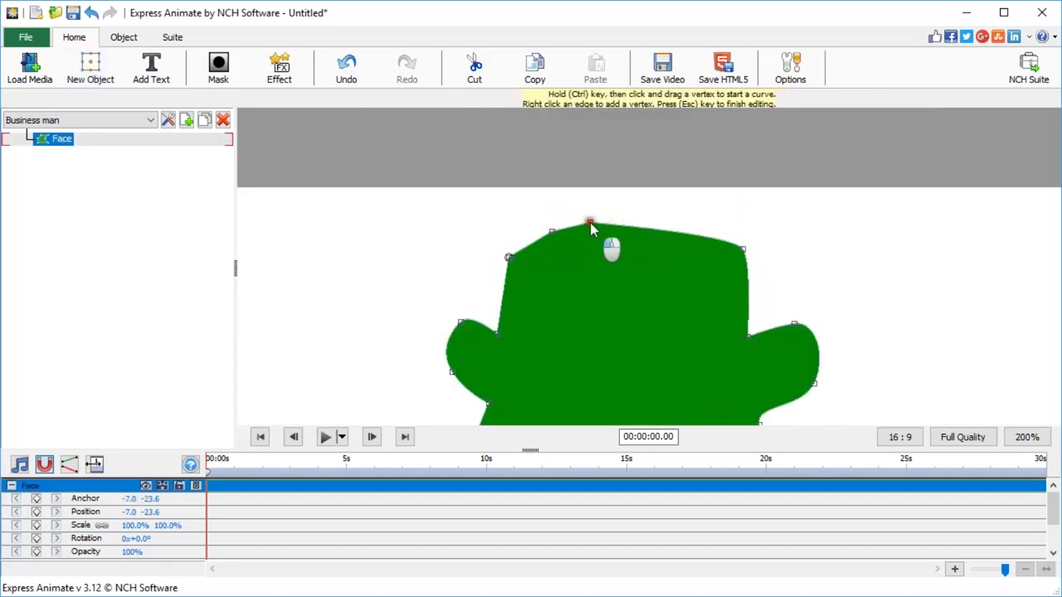
drag(589, 224, 639, 229)
drag(733, 236, 712, 209)
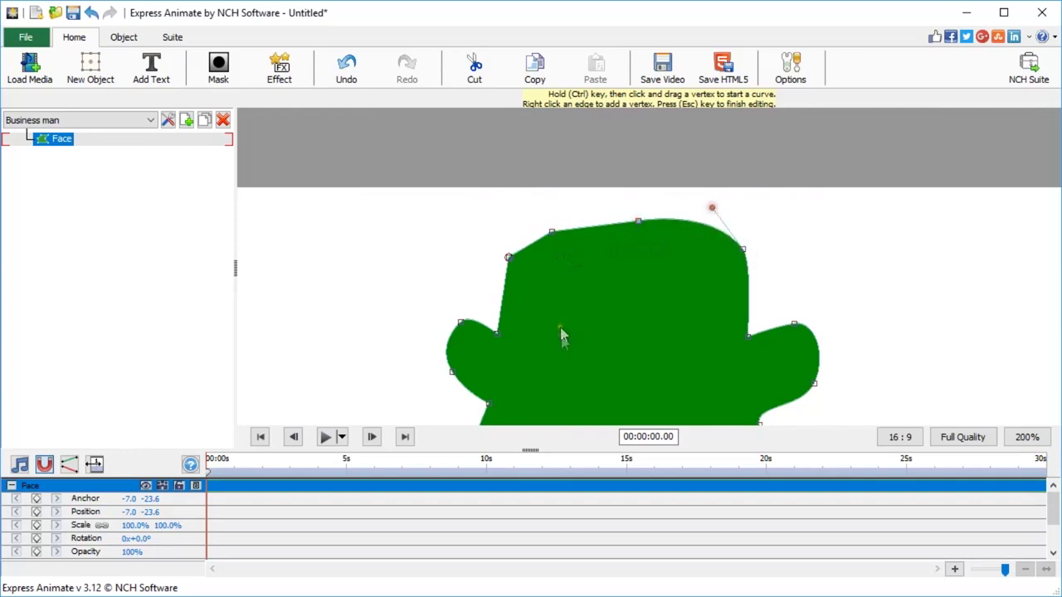
Refine the vertices and curves of both ears and the jaw on the Face shape, and finish vertex editing
drag(605, 372, 640, 291)
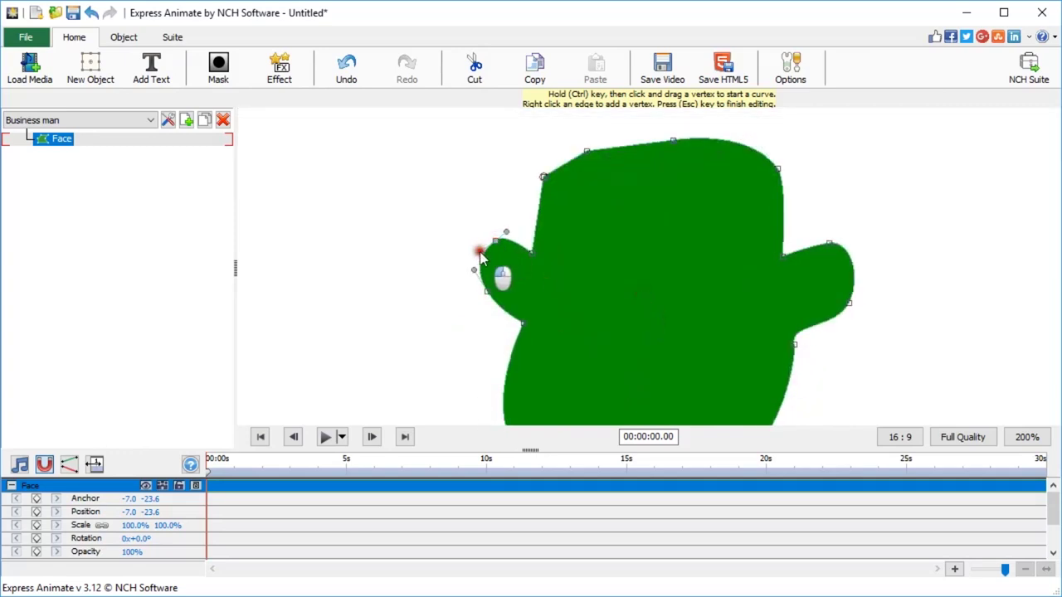
click(485, 347)
drag(767, 343, 756, 241)
drag(811, 207, 796, 211)
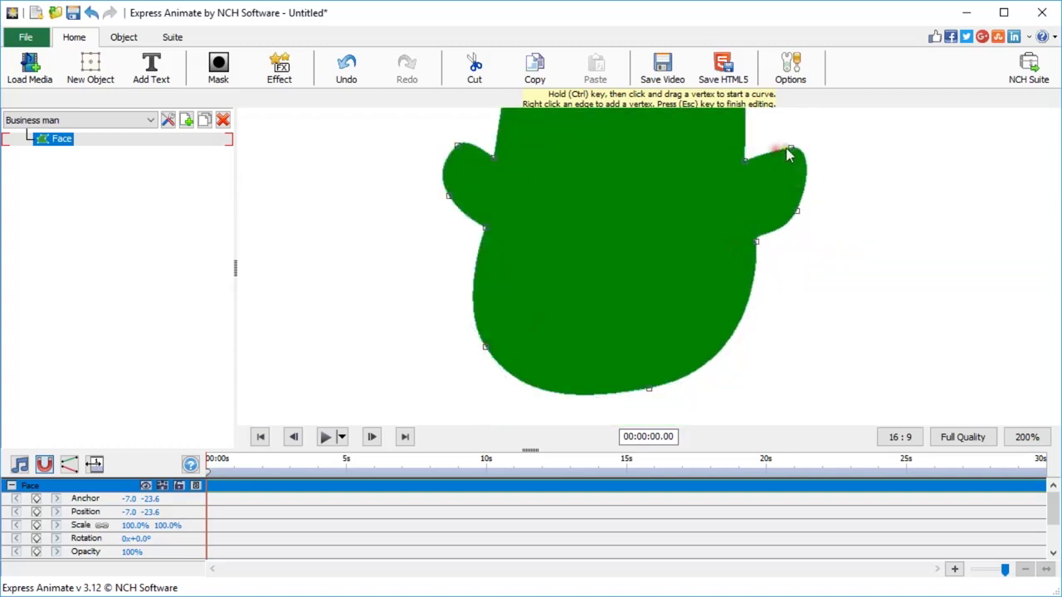
key(Escape)
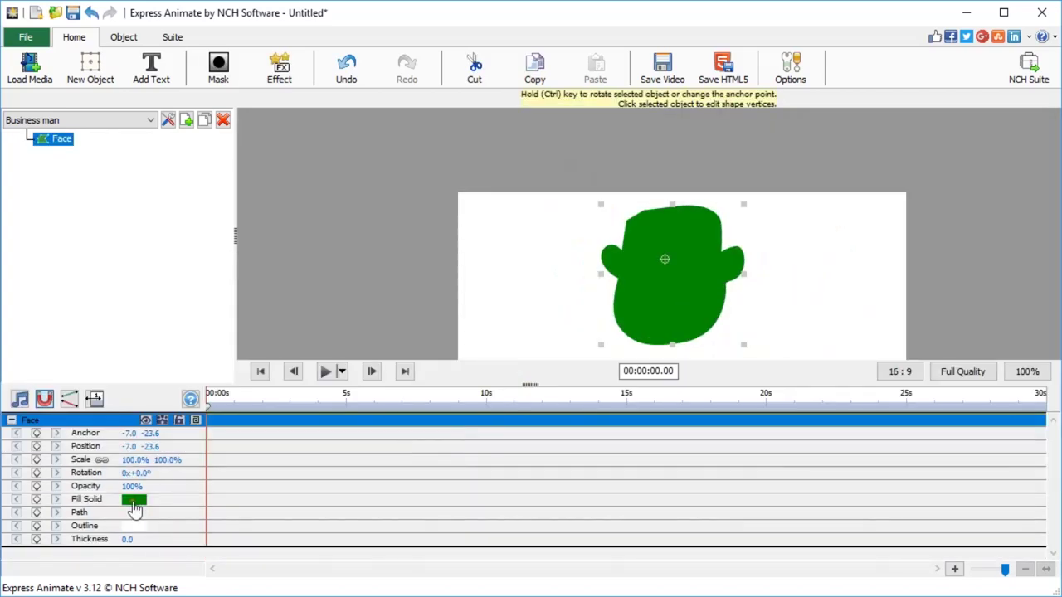
Set the Face shape's solid fill to the light peach custom color with red 255 and green 184
double_click(133, 501)
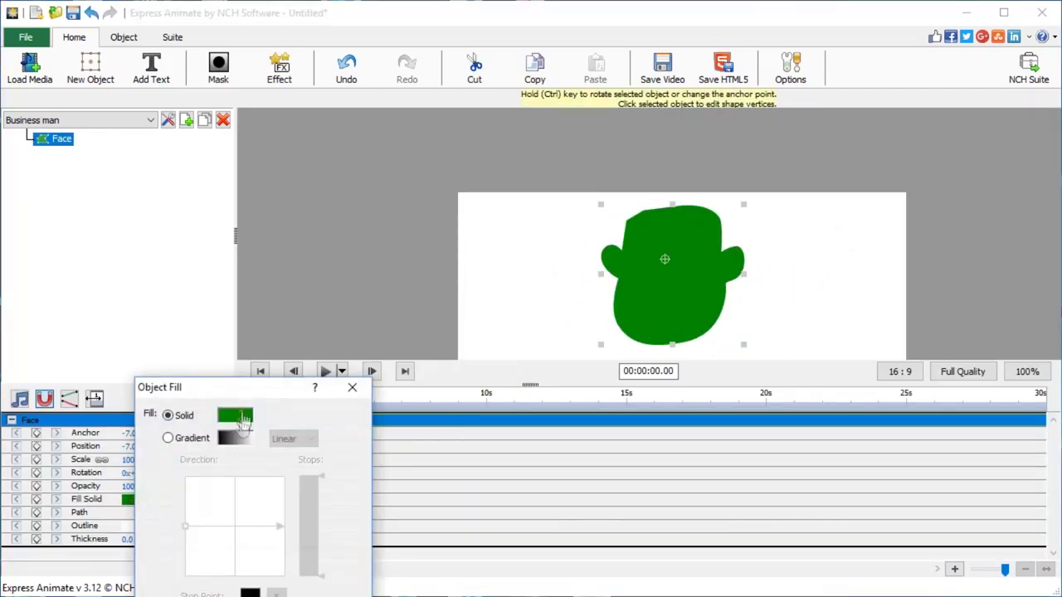
click(241, 419)
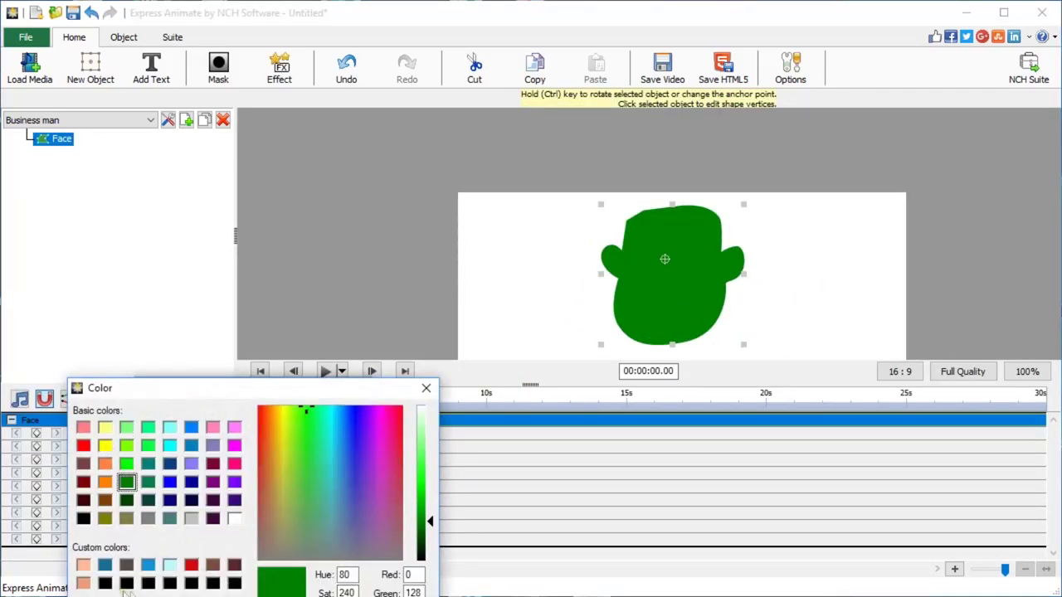
click(105, 584)
click(264, 425)
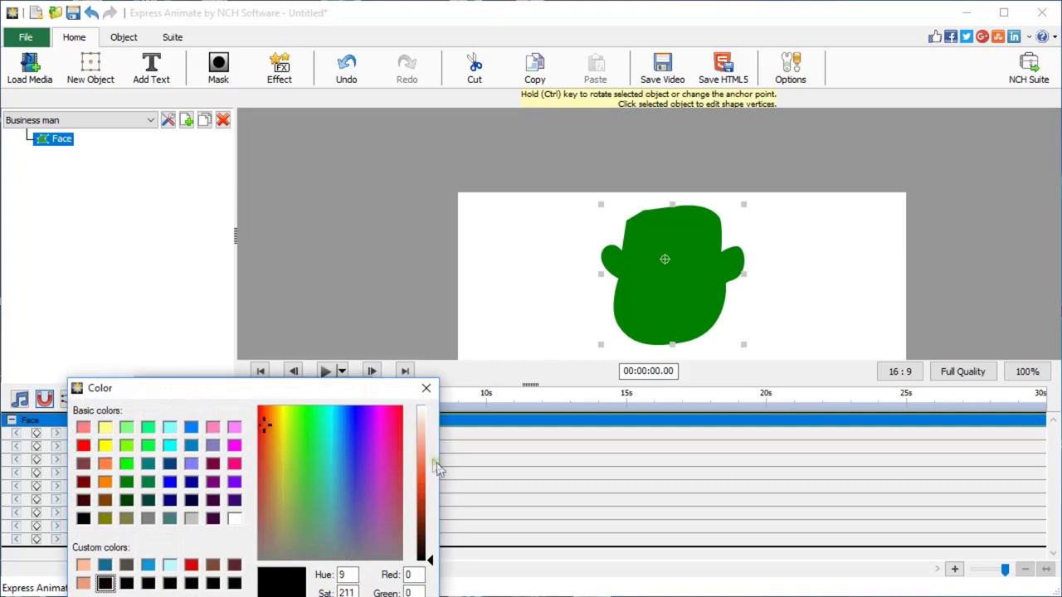
mouse_move(434, 465)
mouse_down()
mouse_move(430, 429)
mouse_move(431, 470)
mouse_up()
click(83, 565)
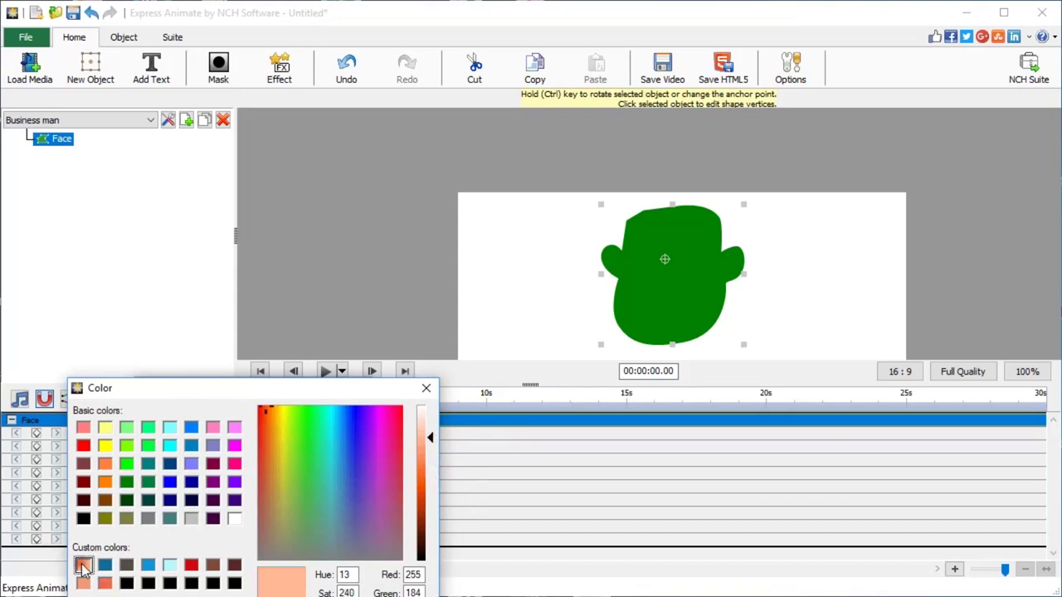
key(Return)
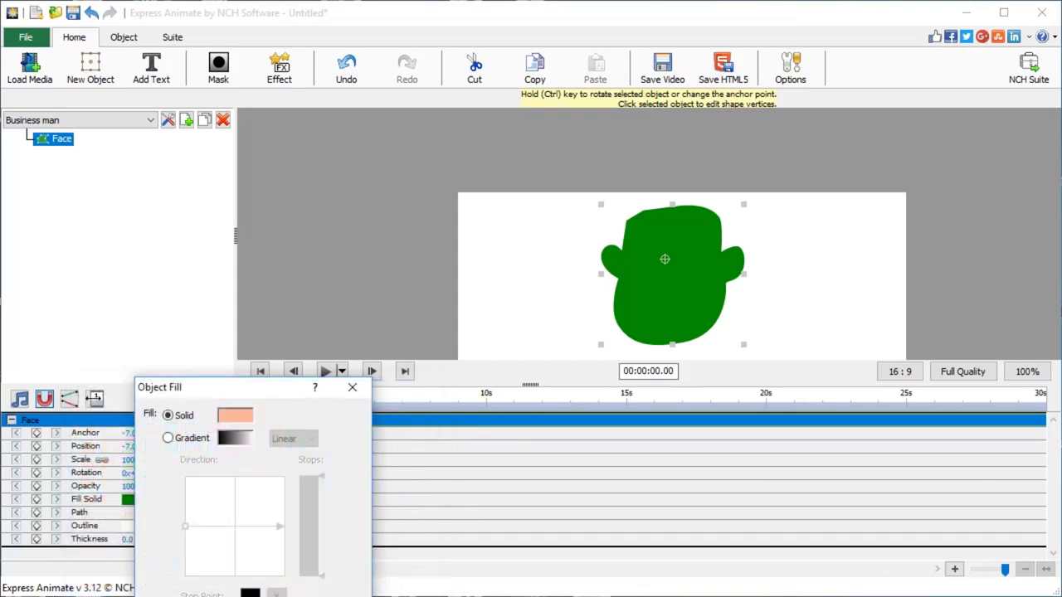
key(Return)
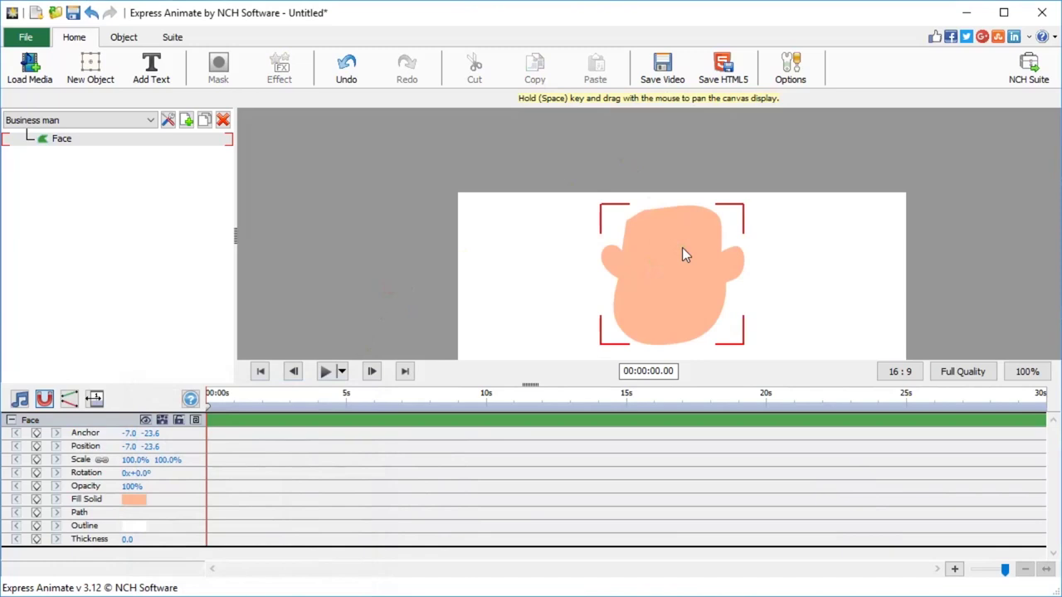
Reshape the top edge of the Face shape into a wavy hairline and deselect it
scroll(682, 247, down, 2)
click(668, 241)
drag(696, 287, 713, 268)
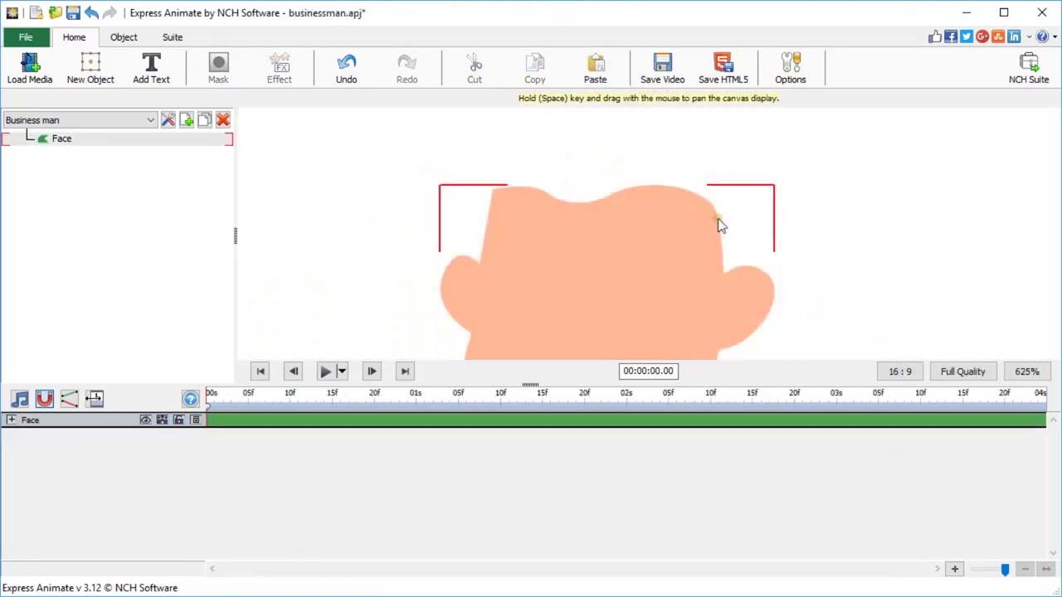
click(717, 218)
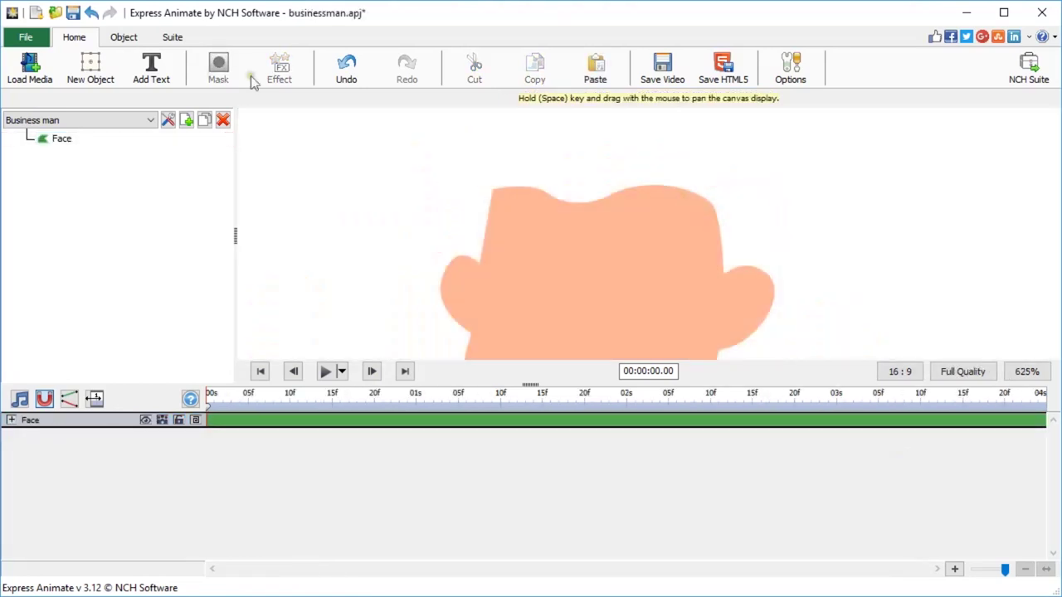
Draw a closed custom shape for the hair, following the wavy hairline and arching over the head with three small tufts on top
click(91, 66)
click(155, 121)
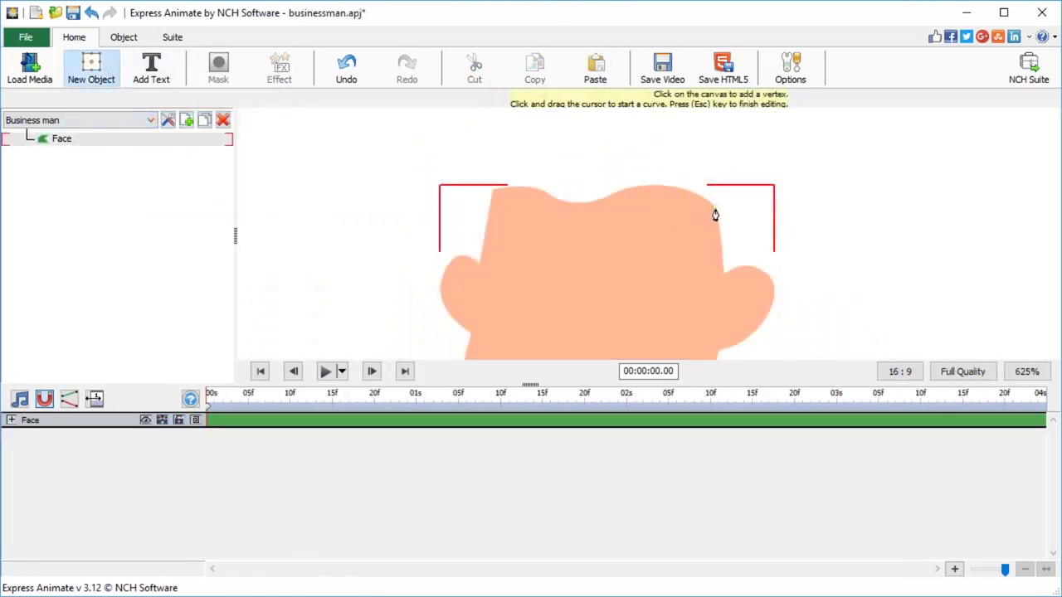
click(715, 207)
drag(633, 189, 523, 188)
click(492, 194)
drag(522, 161, 630, 150)
click(579, 147)
click(584, 122)
click(598, 126)
click(615, 131)
drag(690, 154, 714, 170)
click(715, 208)
Adjust the hair shape's upper vertices and curve handles to smooth the outline on both sides of the tufts
drag(578, 147, 570, 142)
drag(522, 160, 516, 156)
drag(516, 156, 486, 171)
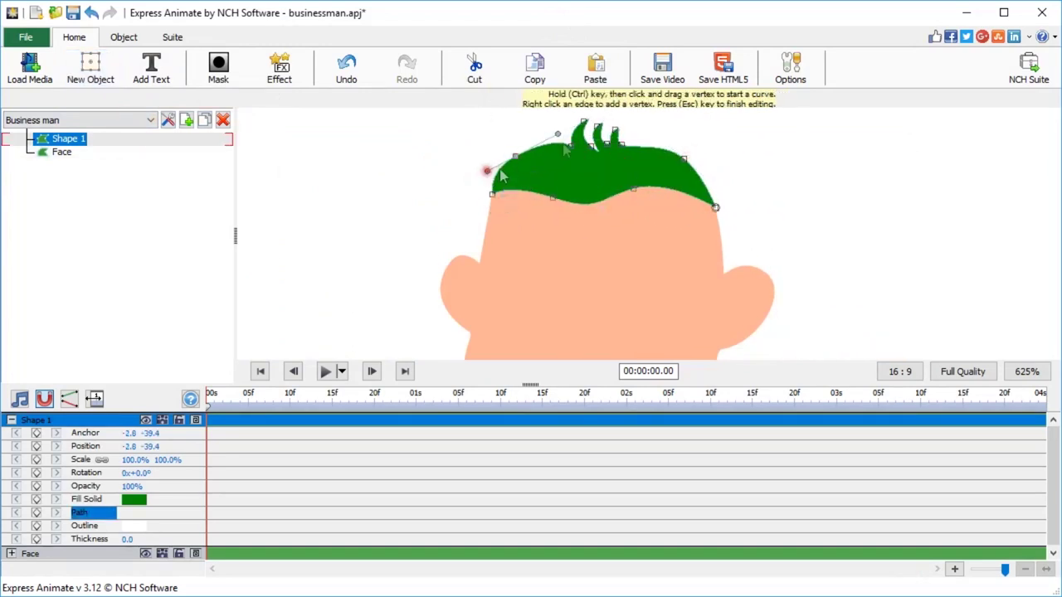
drag(591, 147, 628, 144)
drag(628, 143, 660, 138)
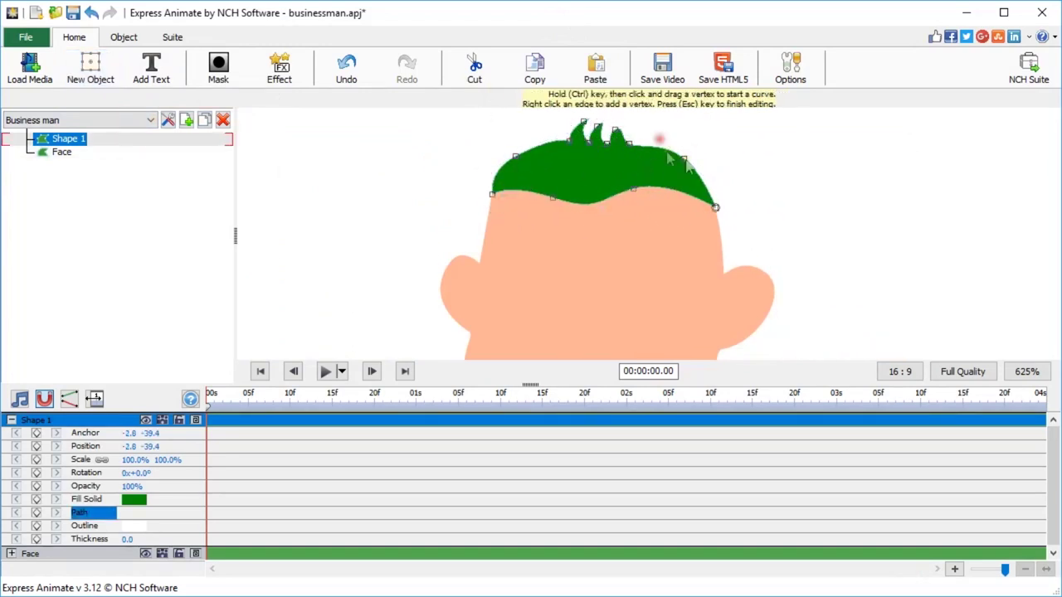
Set the hair shape's solid fill to the dark brown custom color with red 92 and green 39
click(132, 500)
click(228, 410)
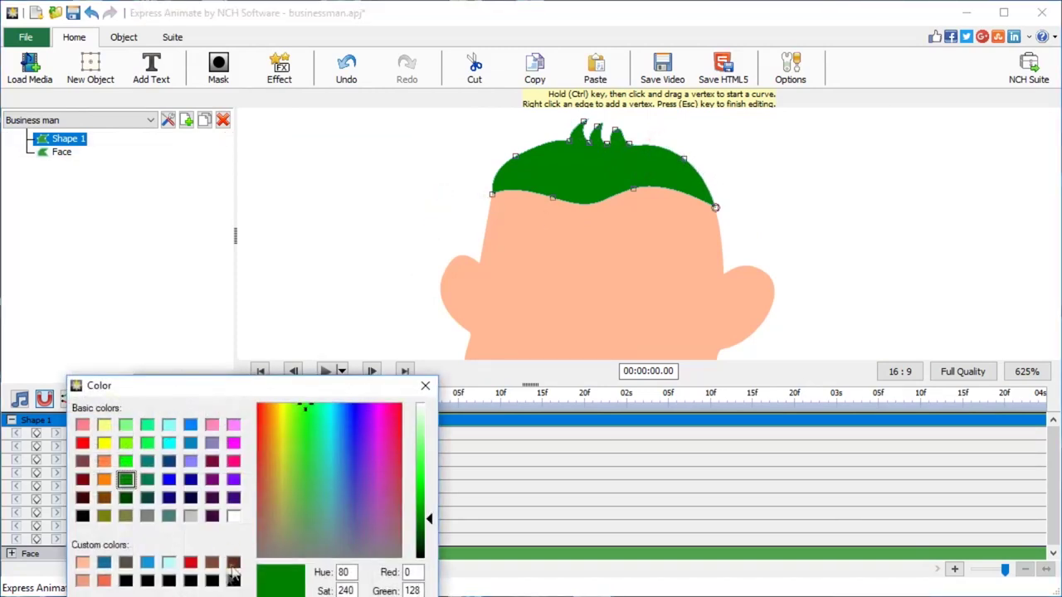
click(82, 462)
drag(429, 500, 429, 520)
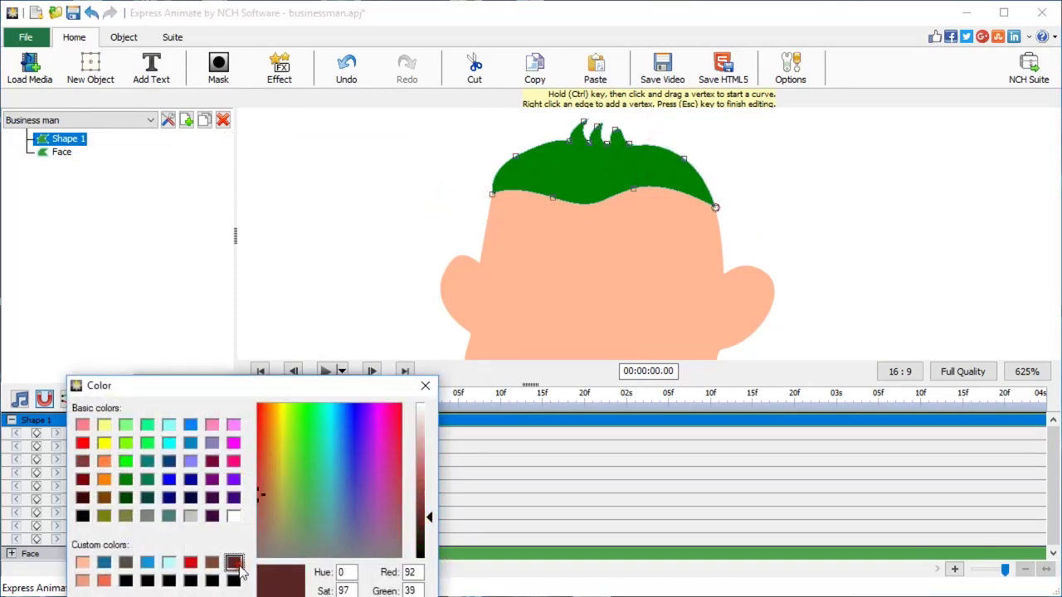
key(Return)
key(Return)
Rename the hair shape as Hair and deselect it
scroll(661, 138, down, 1)
double_click(39, 421)
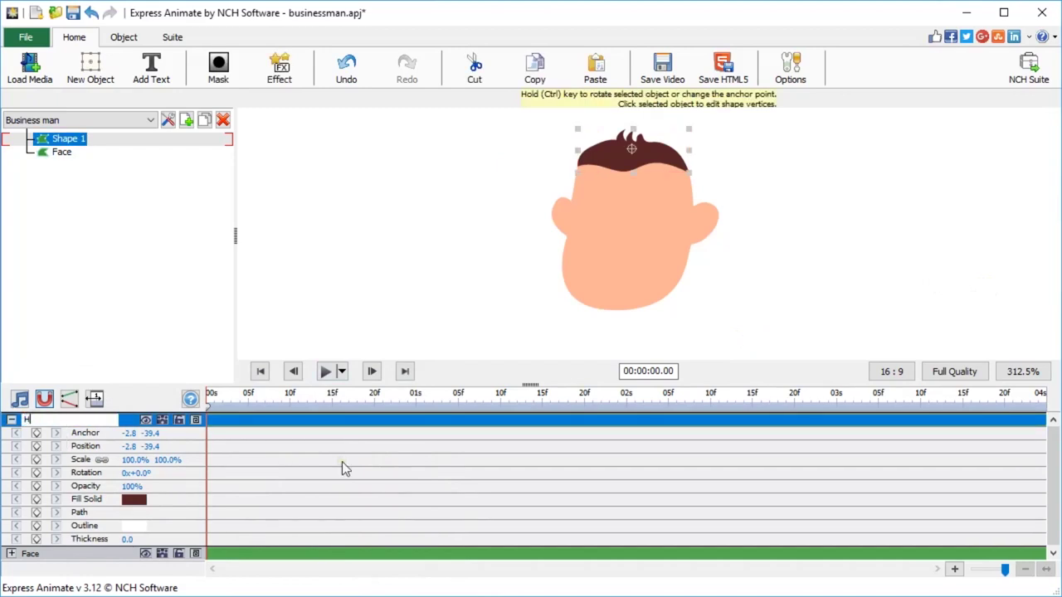
key(Return)
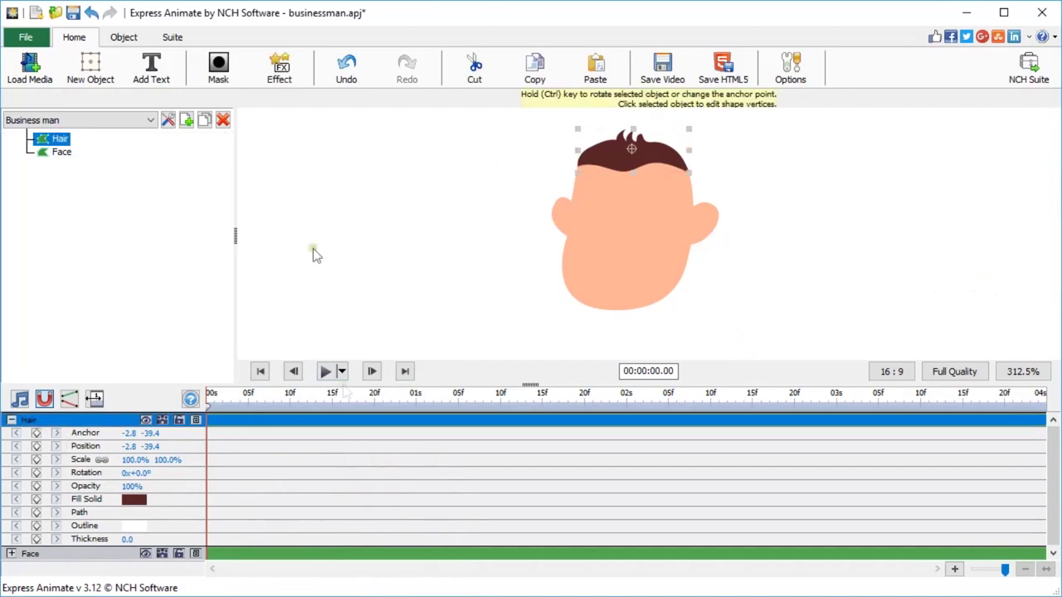
click(864, 235)
Draw an upright ellipse for the eye beside the ear on the viewer's left and rename it Eye right
scroll(613, 200, up, 1)
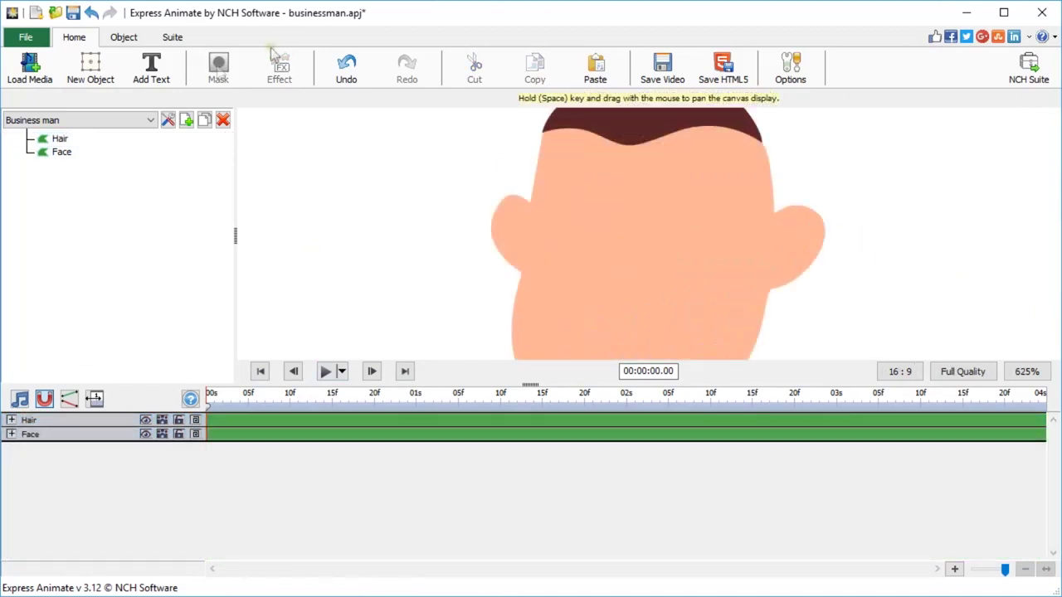
click(90, 59)
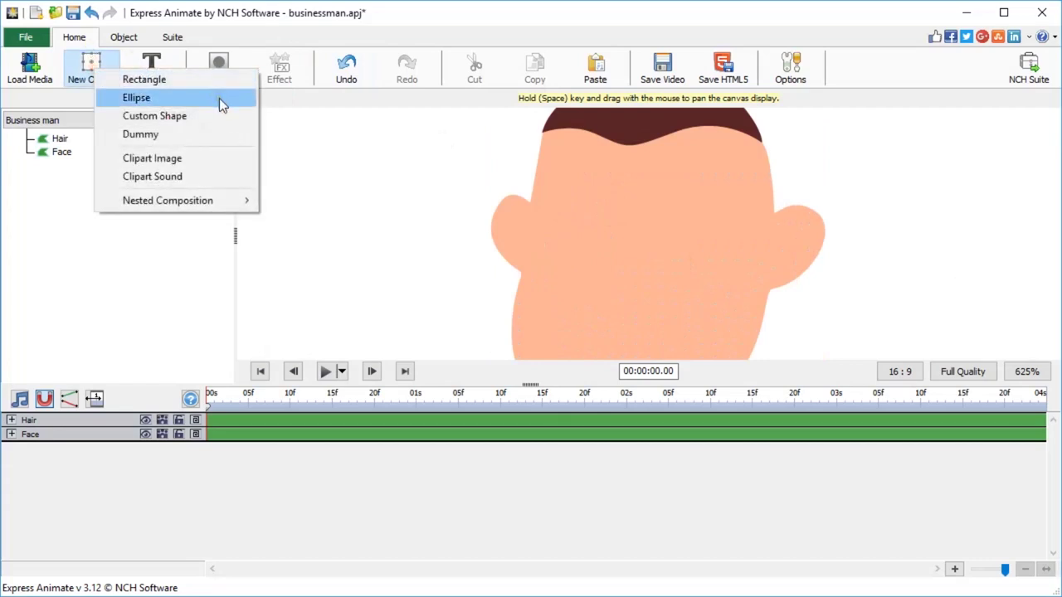
click(219, 98)
drag(572, 189, 656, 291)
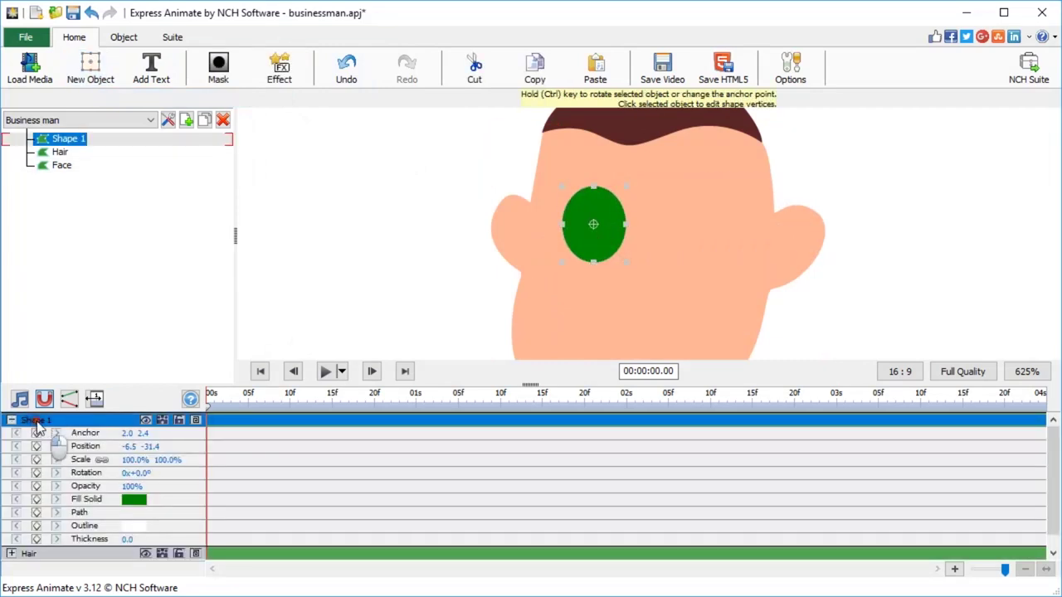
double_click(35, 421)
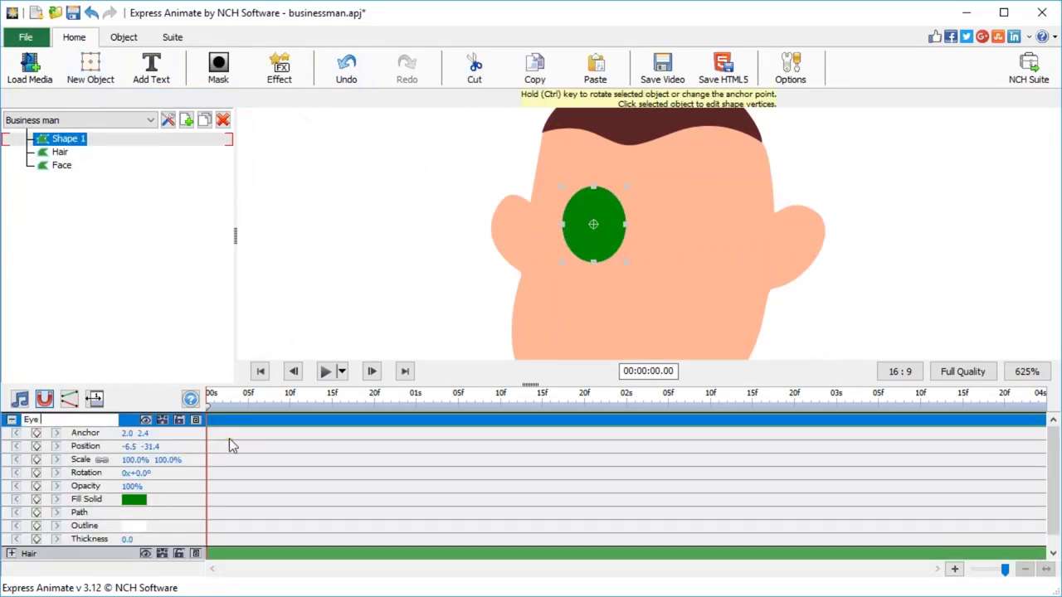
text(Eye right)
key(Return)
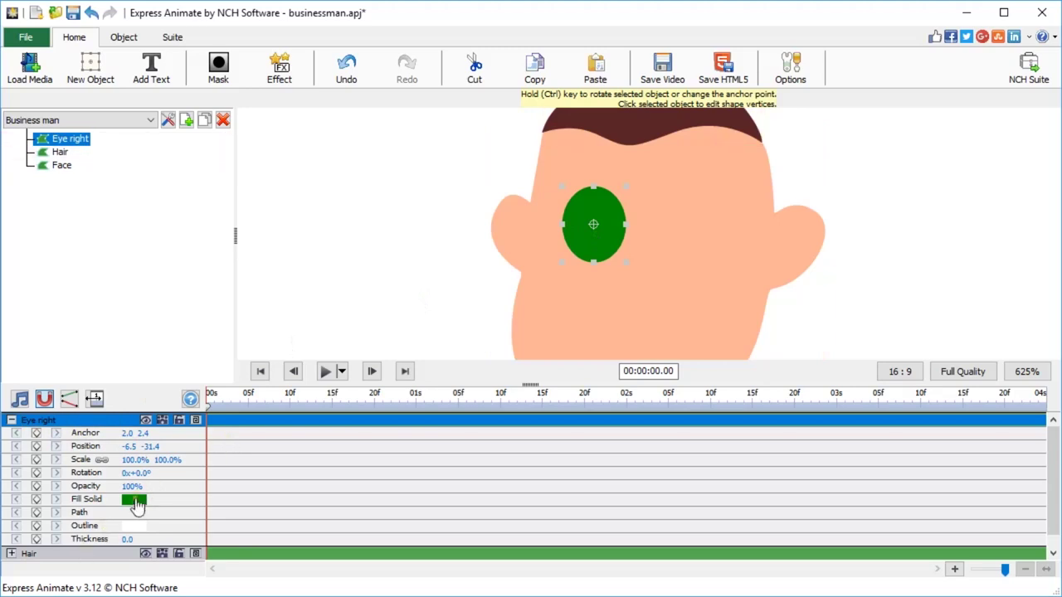
Set the Eye right ellipse's solid fill to white, then collapse its properties and deselect it
click(133, 502)
click(237, 413)
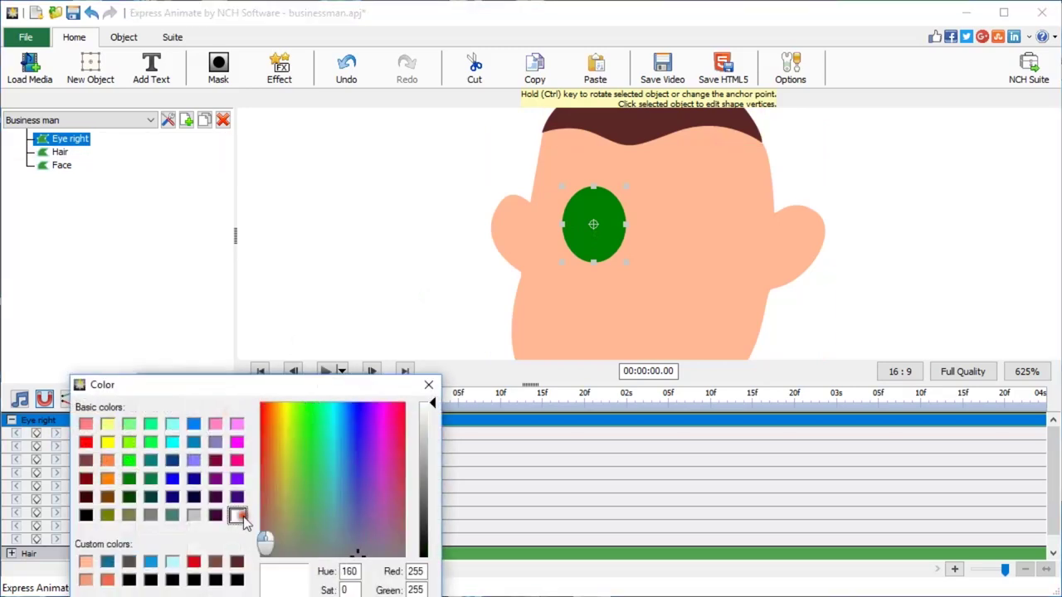
key(Return)
key(Return)
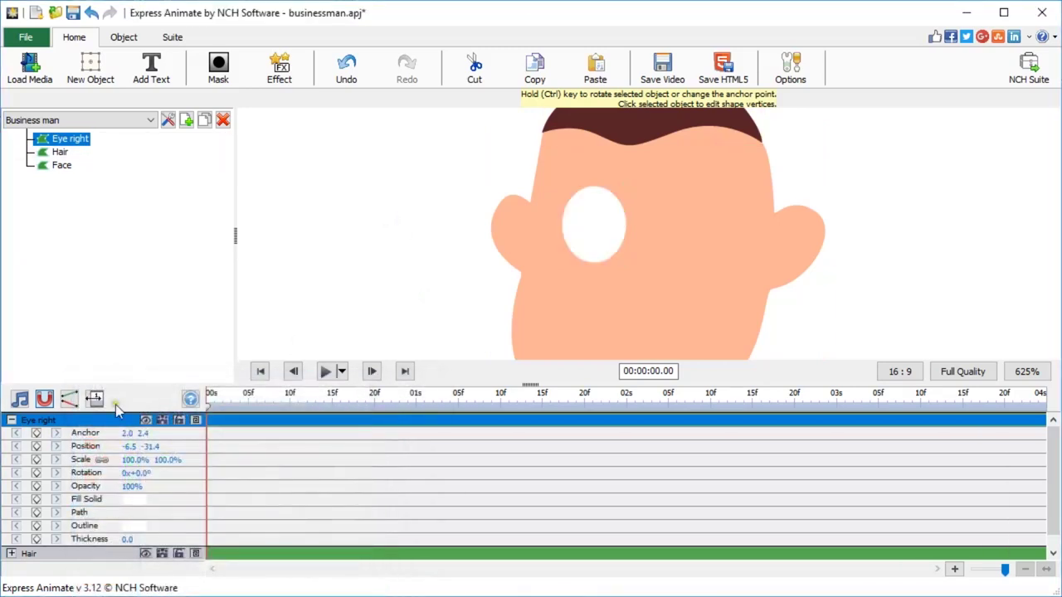
click(12, 421)
click(376, 209)
Draw a smaller ellipse in the middle of the white eye and fill it solid black
click(109, 76)
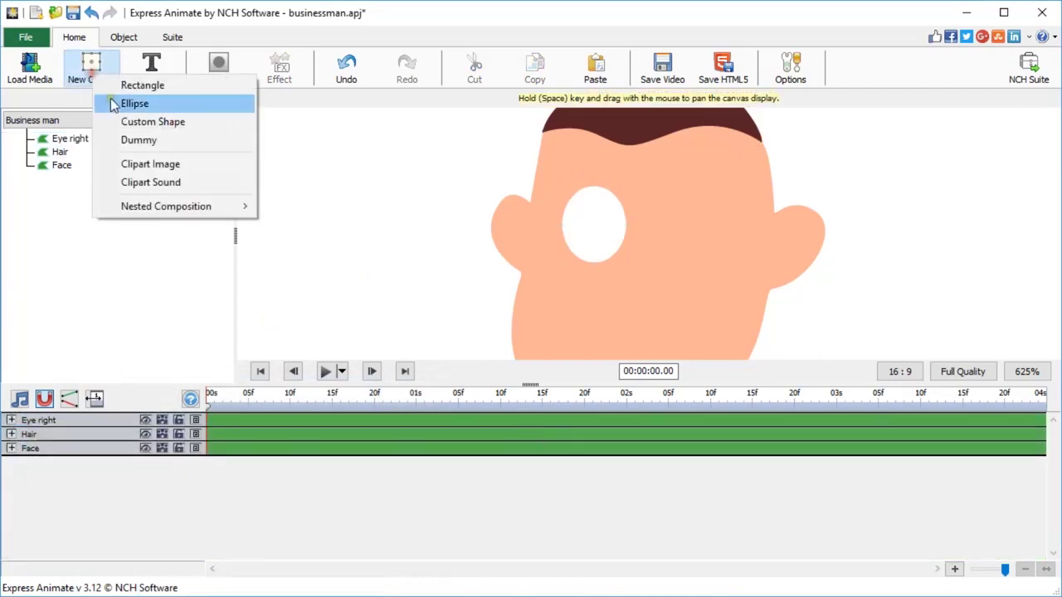
click(162, 125)
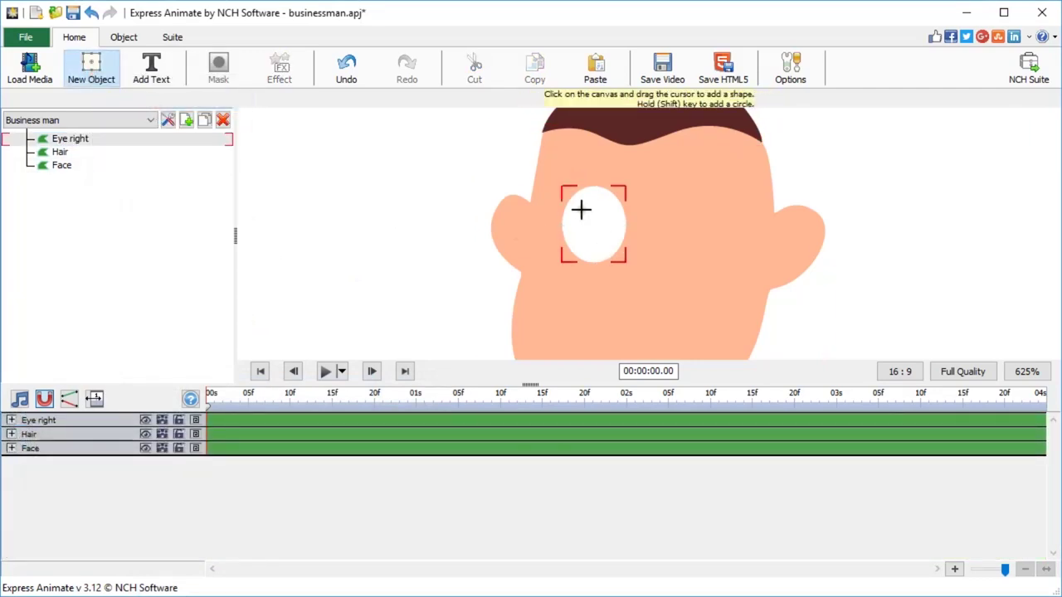
drag(581, 209, 612, 246)
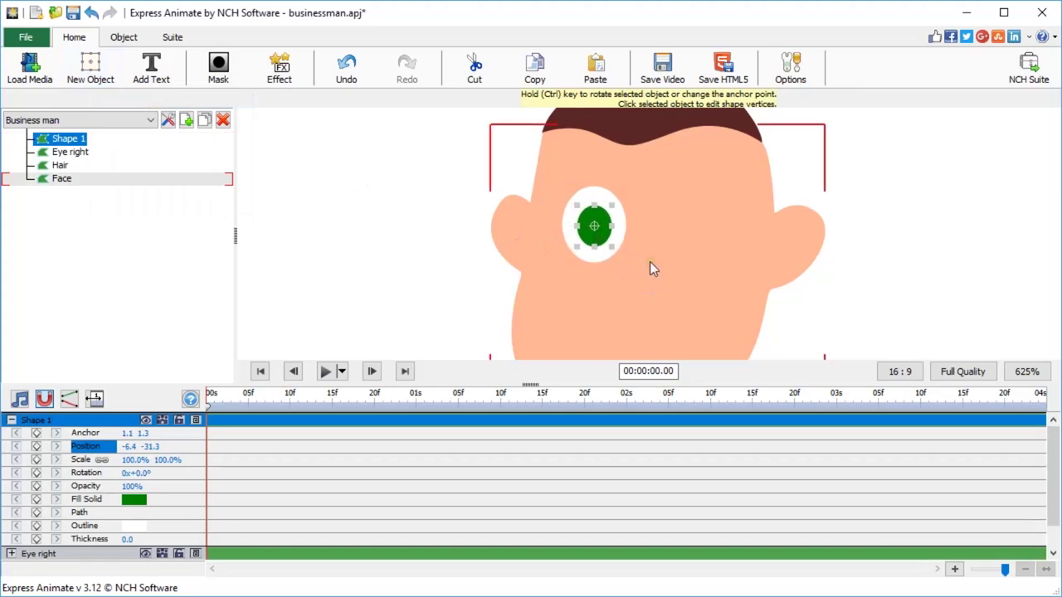
click(133, 500)
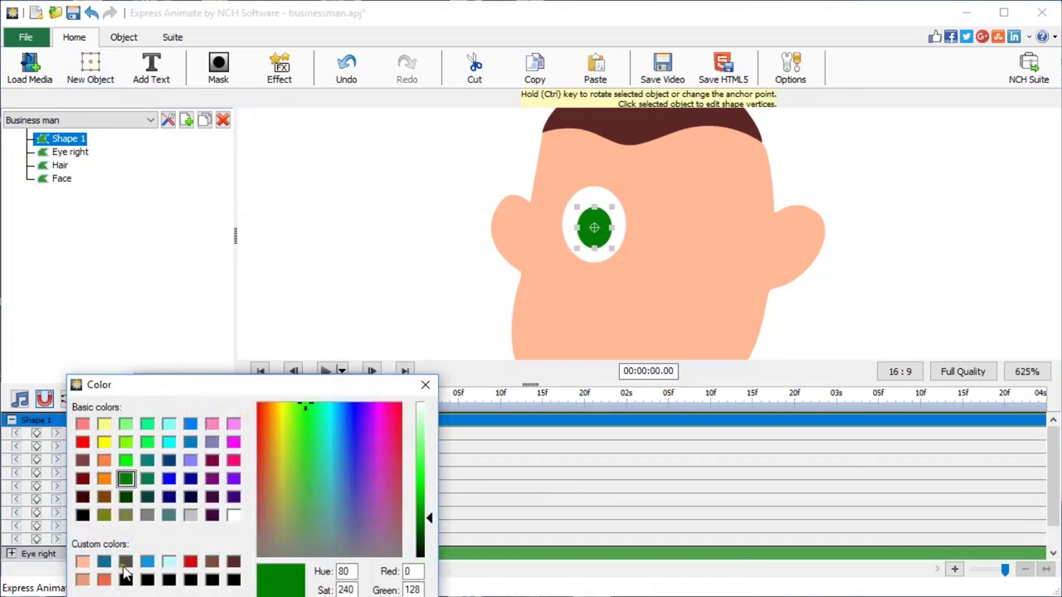
click(82, 516)
key(Return)
key(Return)
Rename the black ellipse as Iris right, collapse its properties and deselect it
key(F2)
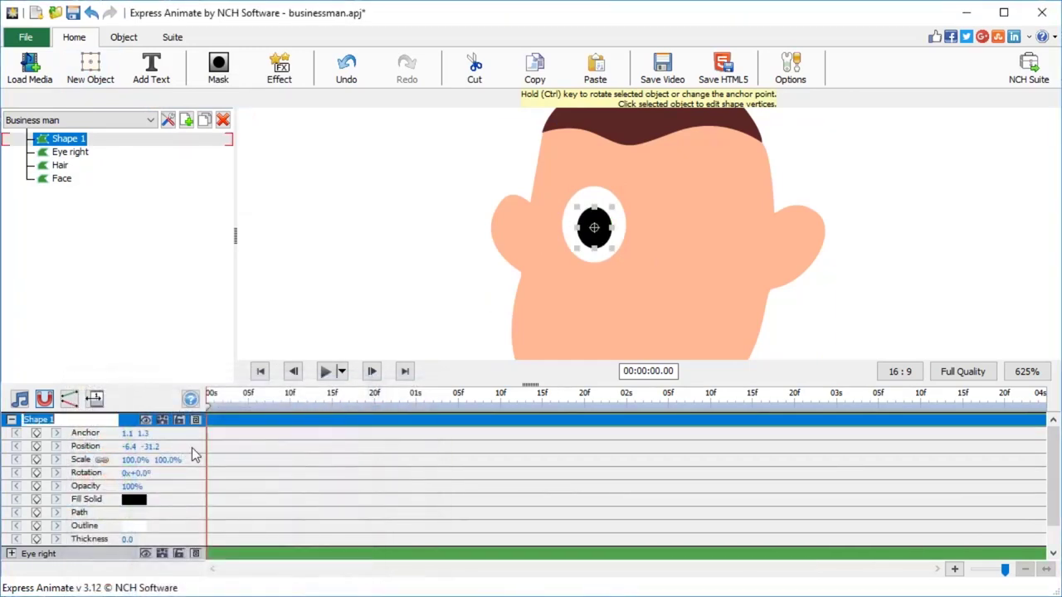
text(Iris right)
key(Return)
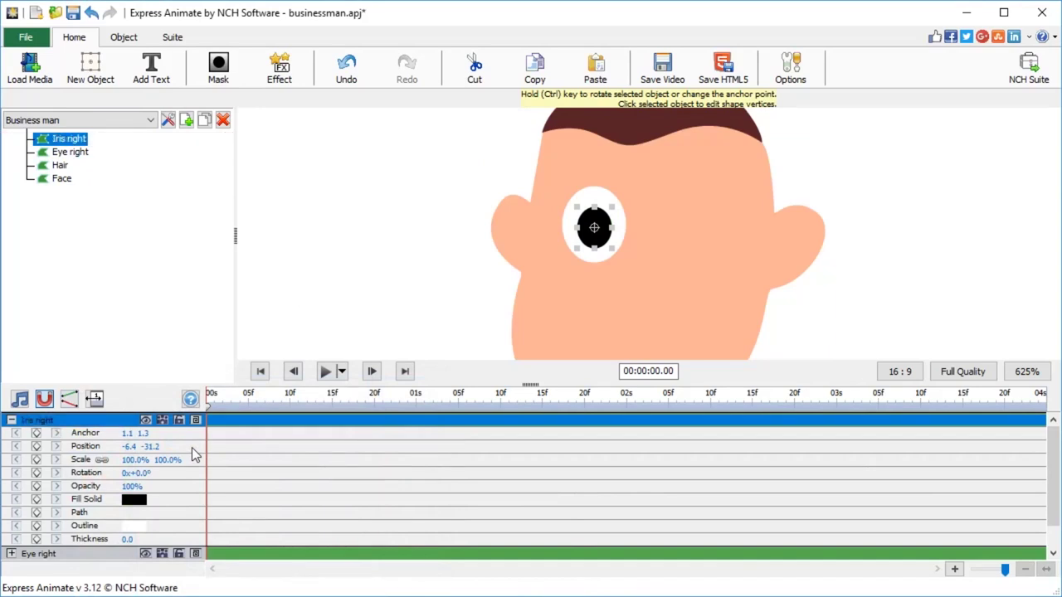
click(11, 420)
click(536, 526)
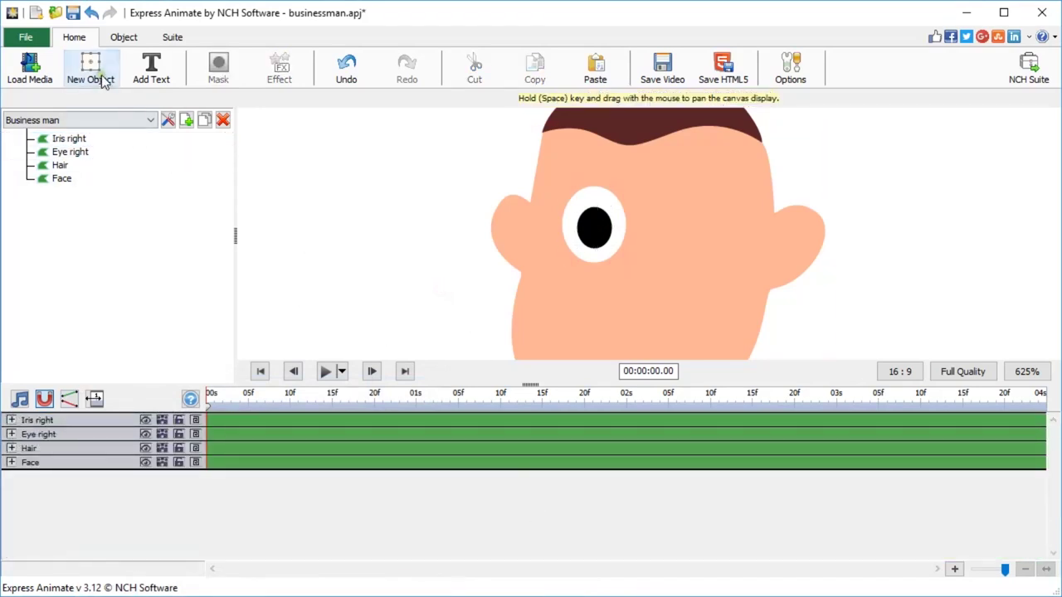
Draw a tiny ellipse near the inner edge of the black iris and fill it solid white
click(103, 77)
click(166, 106)
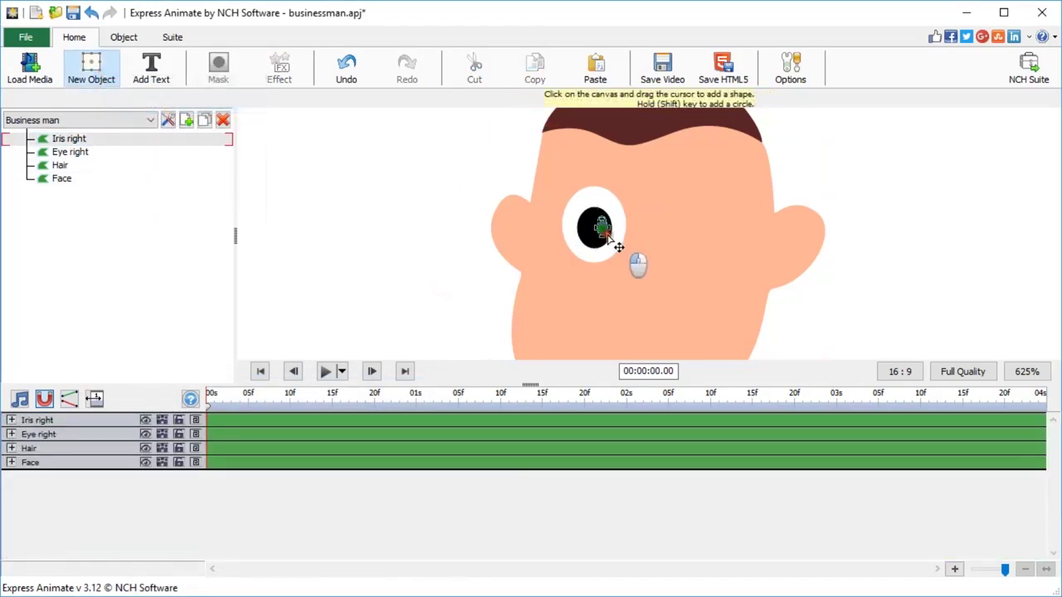
drag(619, 247, 594, 217)
click(127, 500)
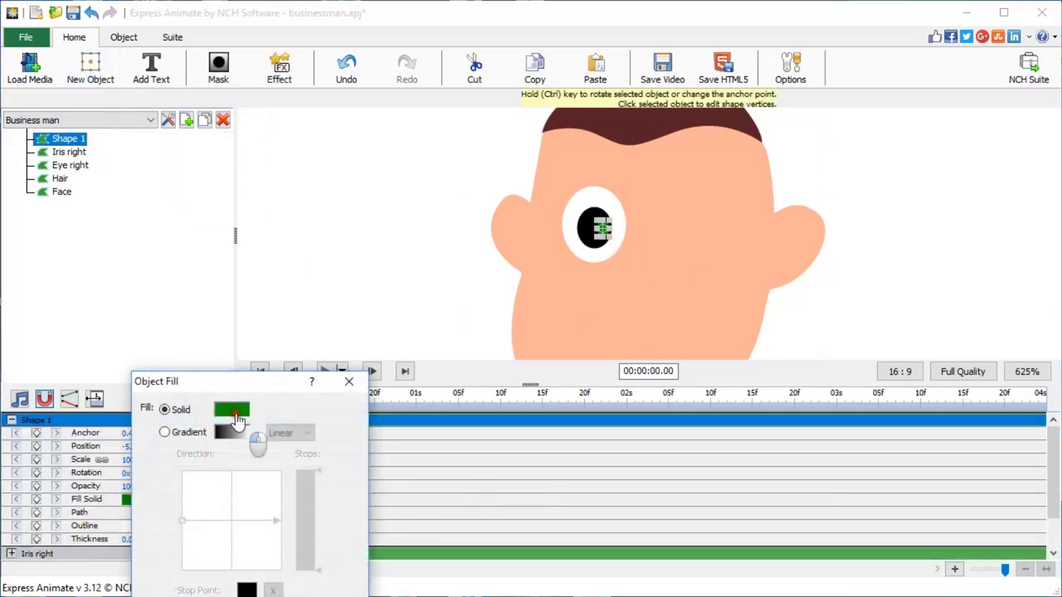
click(236, 414)
click(234, 510)
key(Return)
key(Return)
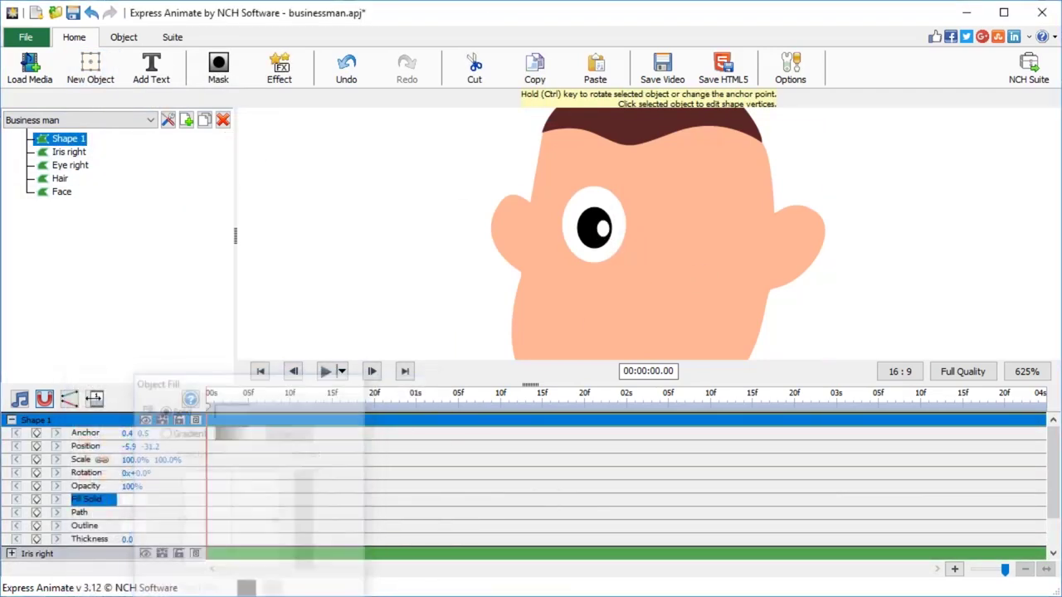
Rename the tiny white ellipse as Light reflection right, collapse its properties and deselect it
double_click(37, 421)
text(Light reflection right)
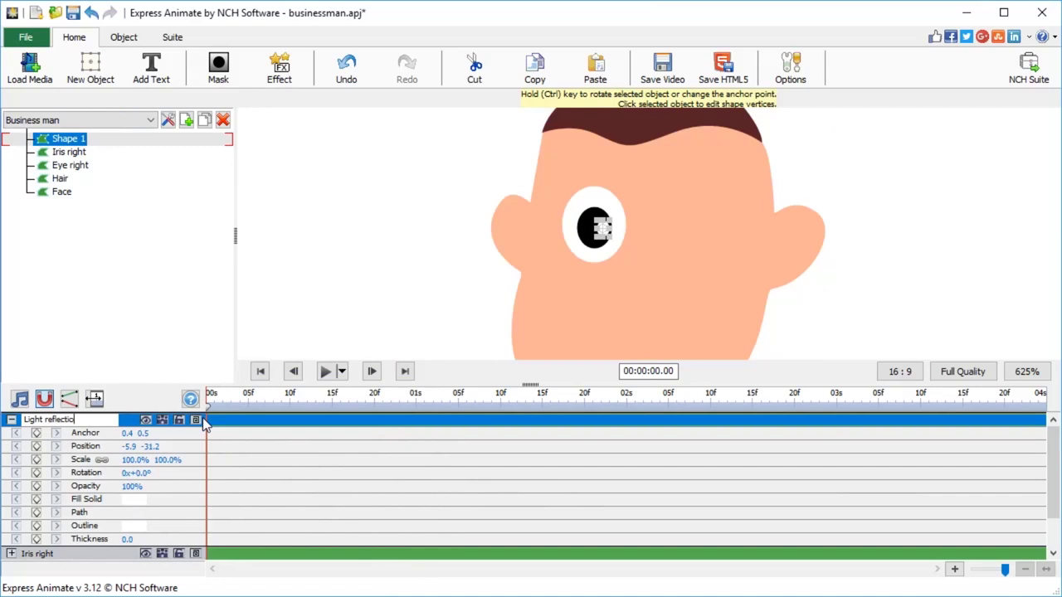
key(Return)
click(12, 421)
click(853, 296)
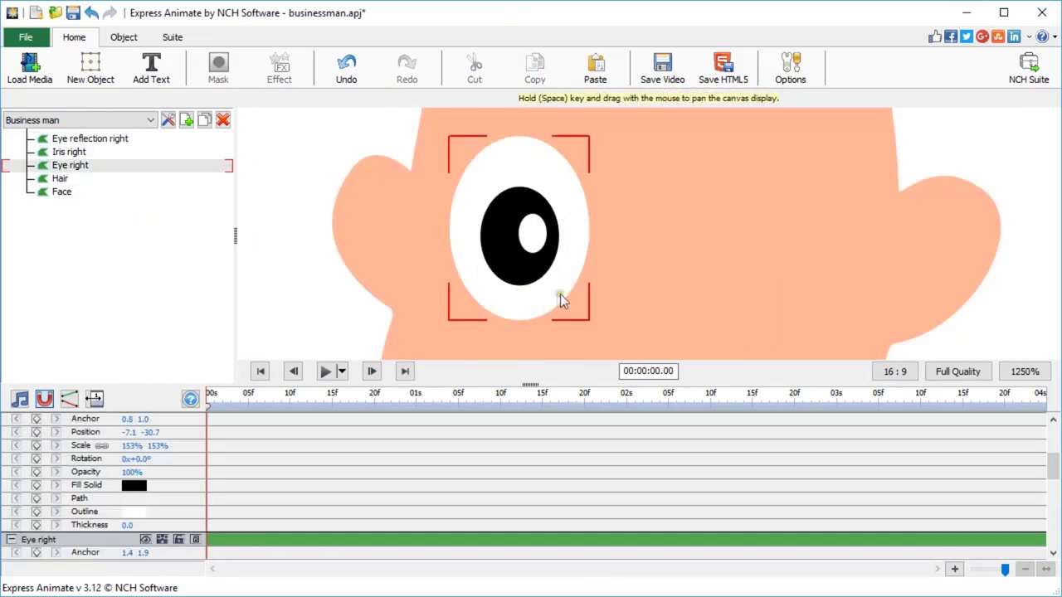
Duplicate the white eye, black iris and light reflection of the finished eye by copying and pasting them together
click(554, 295)
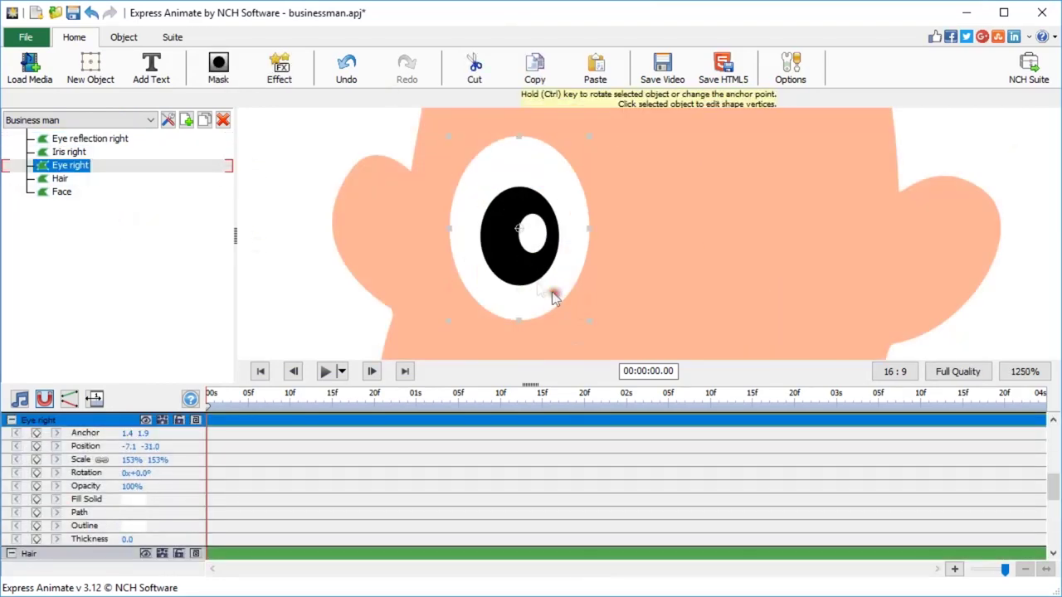
ctrl+click(55, 153)
key(ctrl+c)
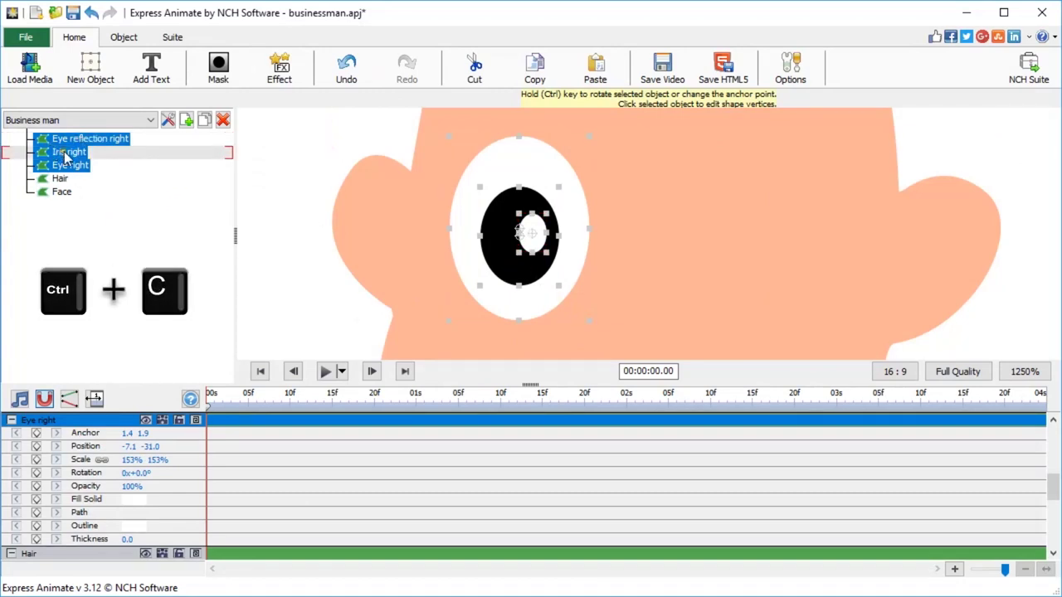
key(ctrl+v)
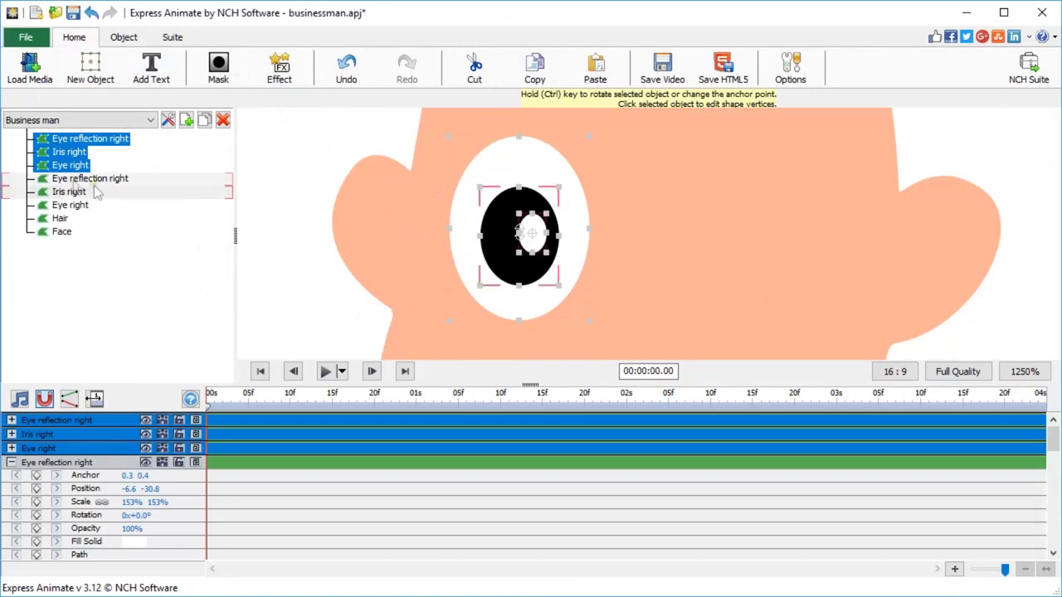
Move the duplicated eye, iris and reflection across the face and assemble them as a matching second eye
click(83, 178)
ctrl+click(69, 191)
ctrl+click(71, 205)
drag(516, 300, 717, 301)
click(70, 178)
click(69, 192)
click(509, 266)
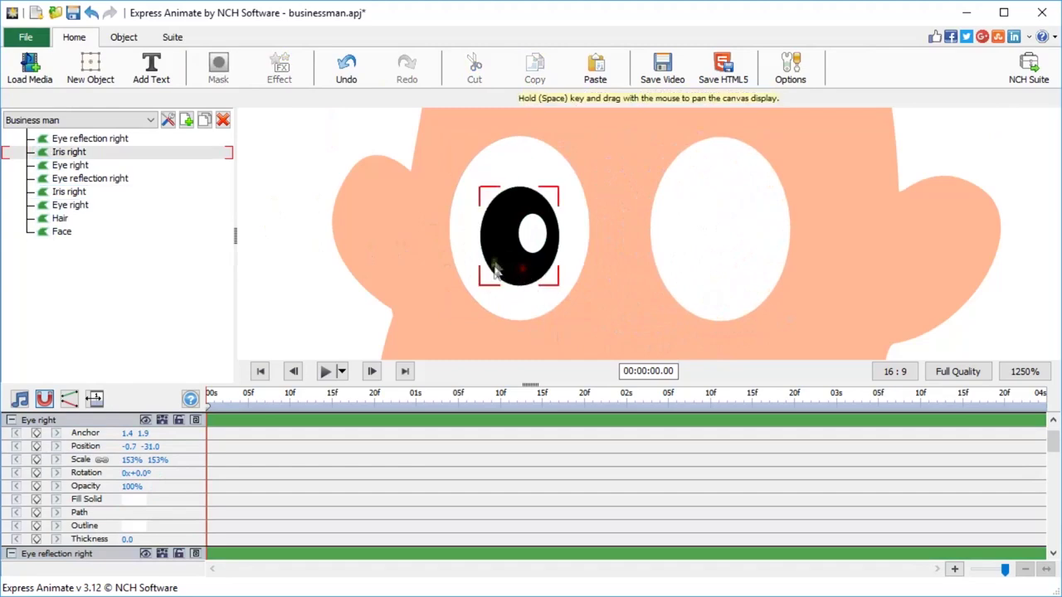
drag(509, 265, 704, 262)
drag(530, 240, 727, 253)
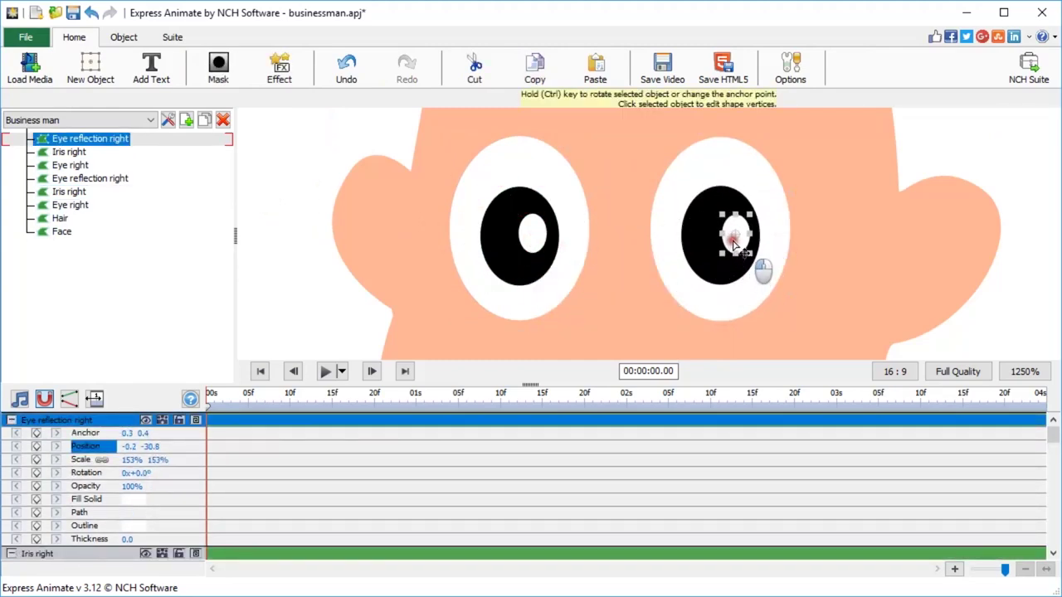
Rename the parts of the second eye as Eye left, Iris left and Eye reflection left, and deselect them
double_click(37, 449)
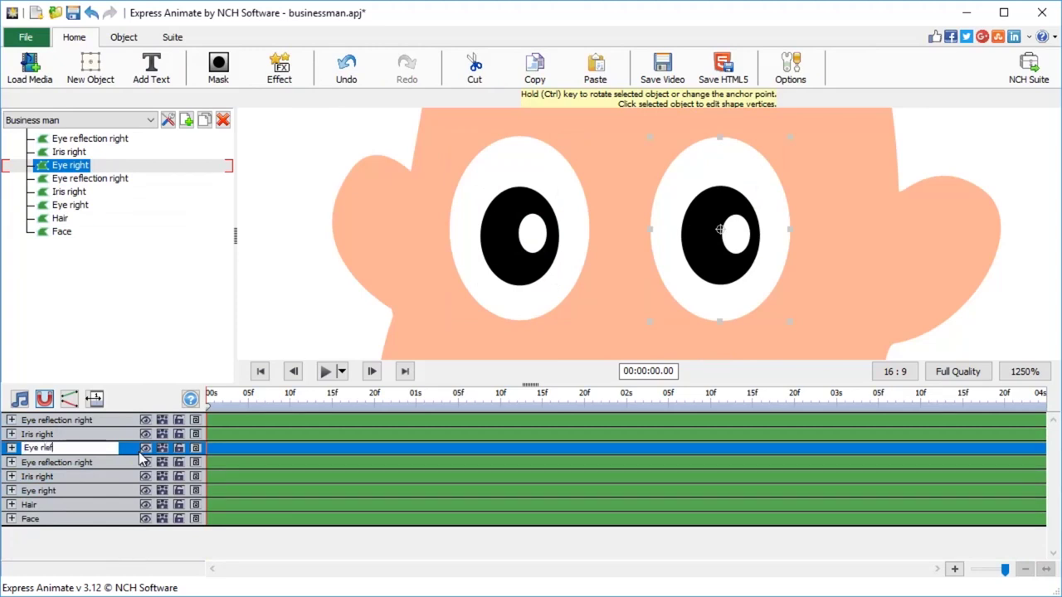
click(40, 434)
text(Iris le)
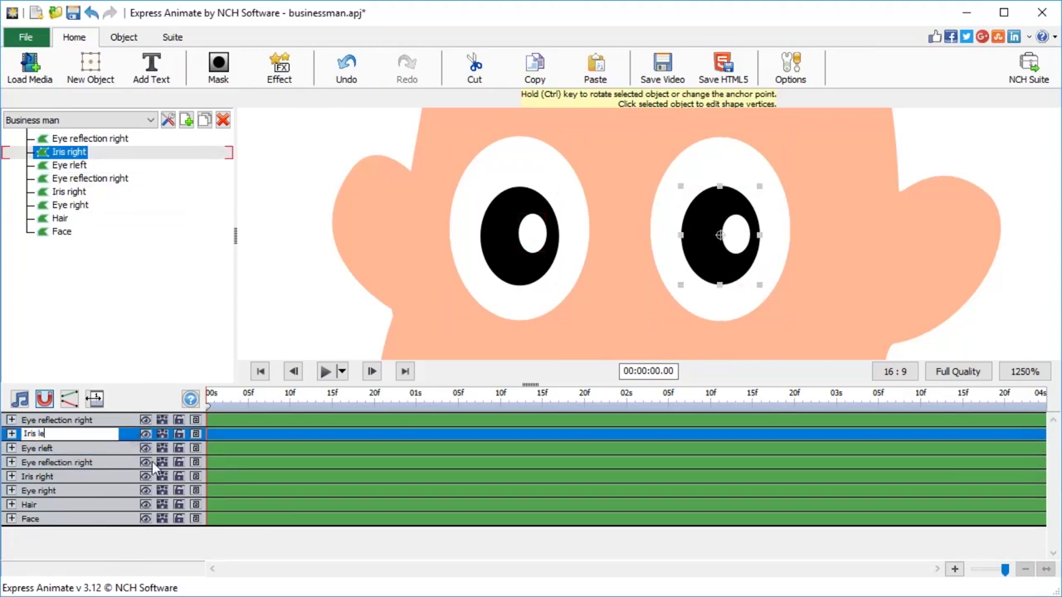
text(ft)
key(Return)
click(52, 420)
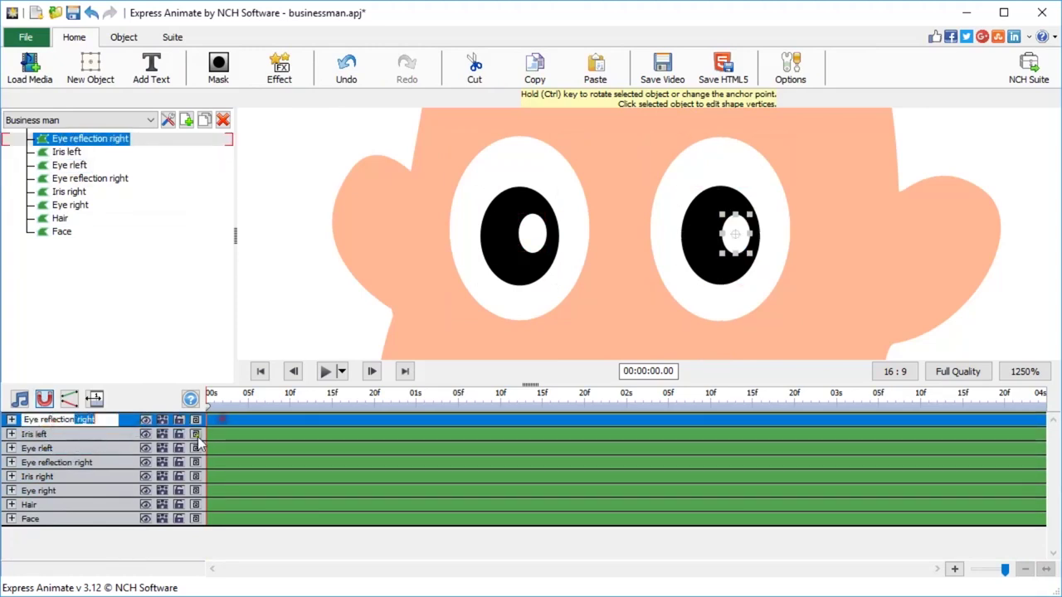
text(left)
click(794, 315)
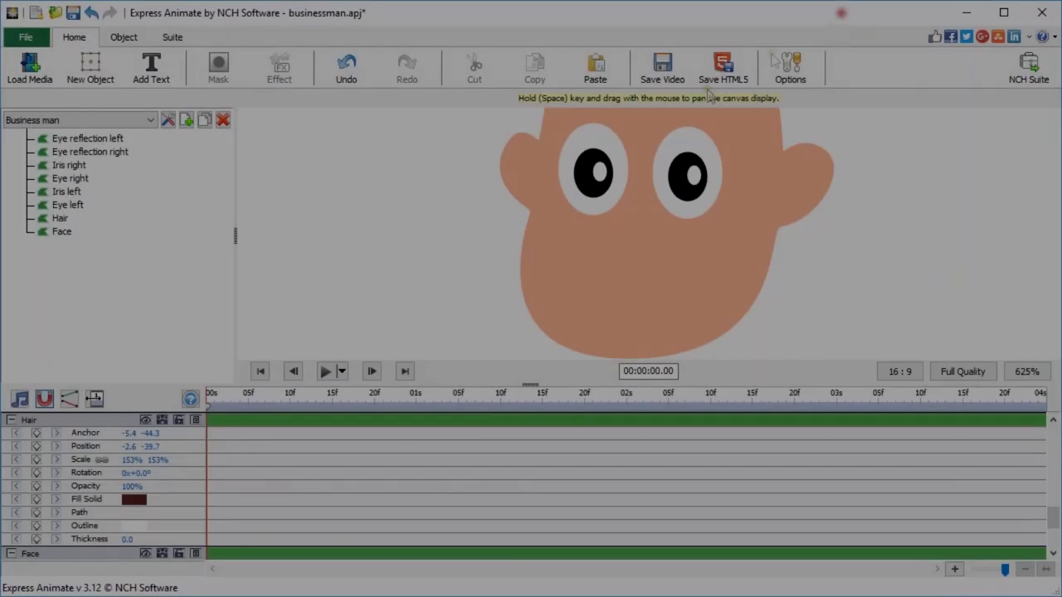
Draw a custom nose shape with a rounded tip just below and between the eyes
click(91, 68)
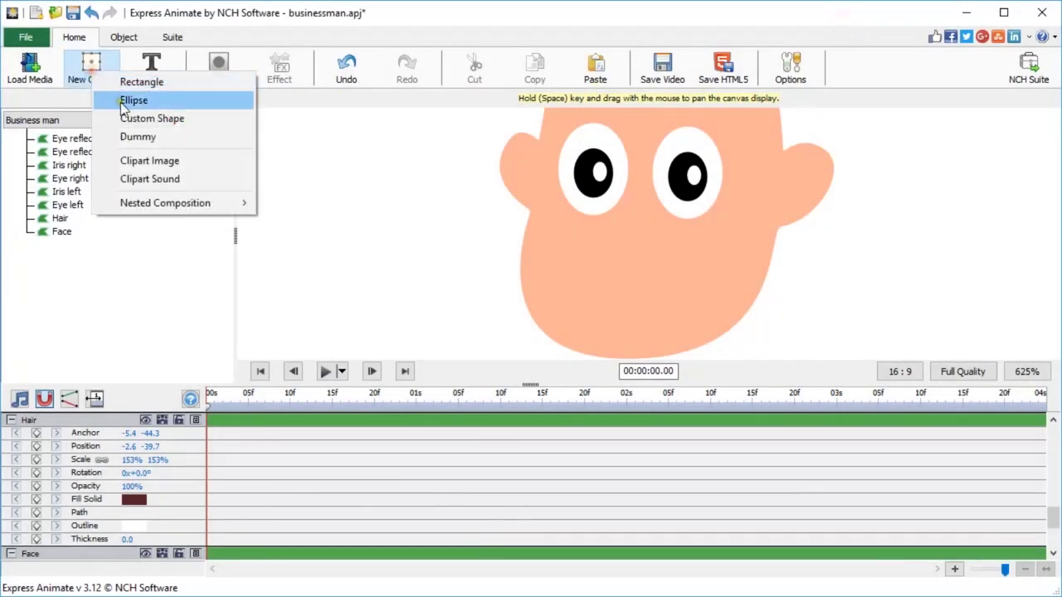
click(127, 119)
drag(625, 222, 641, 229)
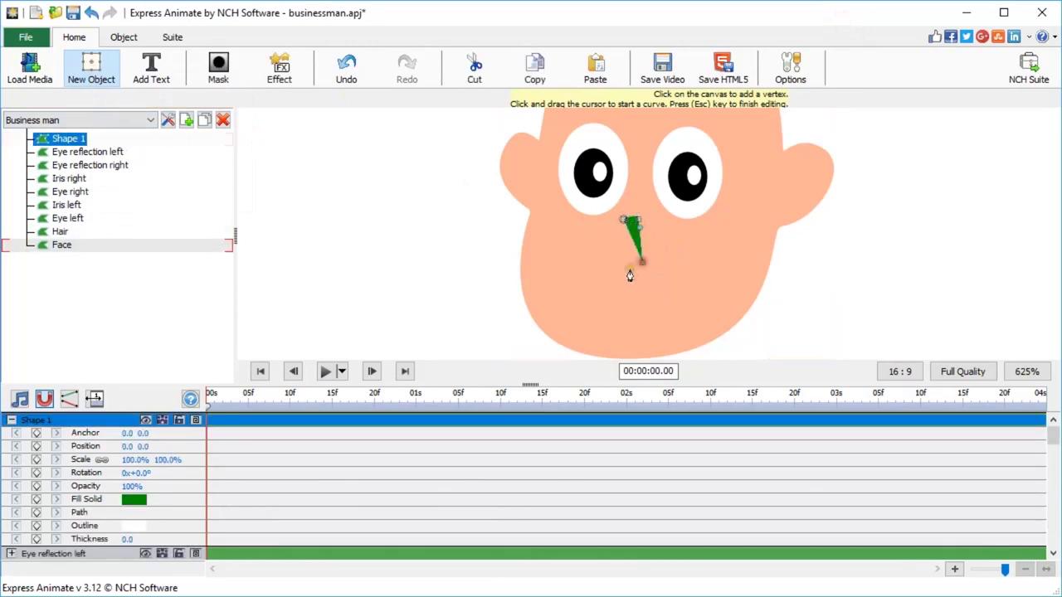
key(Return)
drag(582, 253, 589, 228)
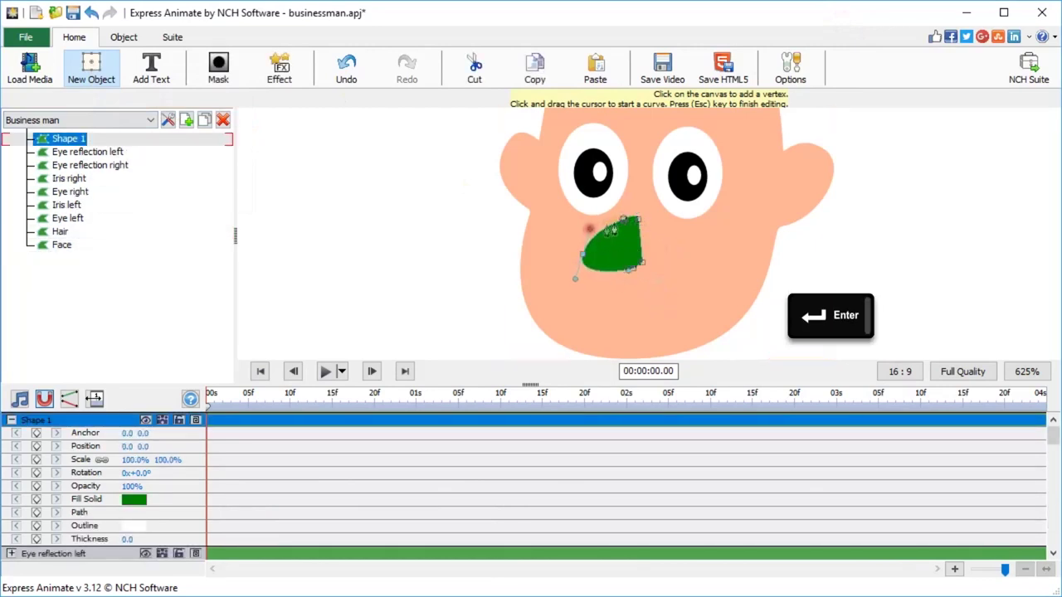
Fill the nose shape with the saved solid custom color that is slightly darker than the face
click(143, 502)
click(231, 415)
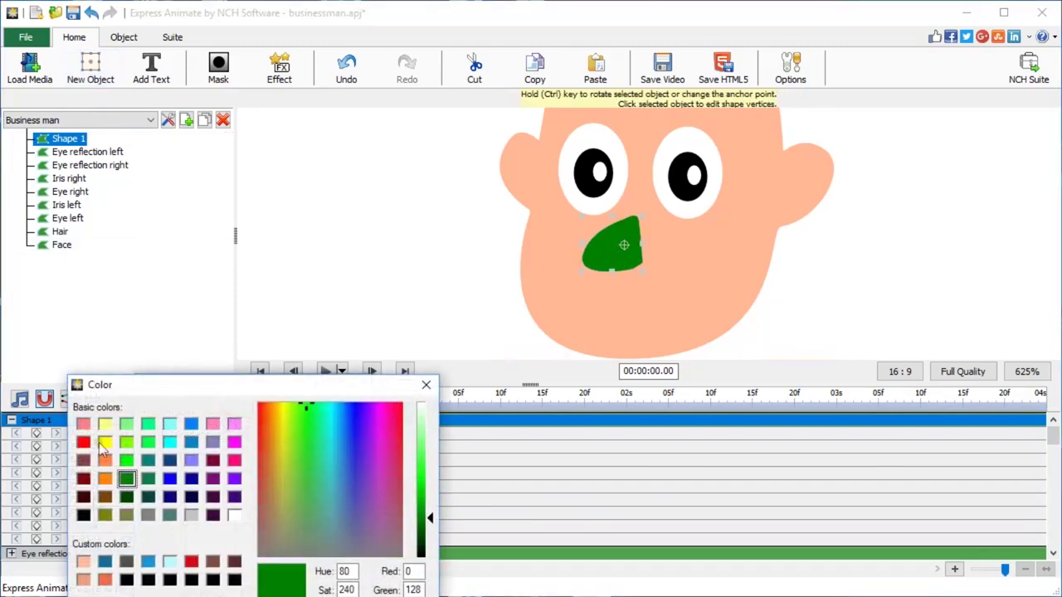
click(83, 580)
key(Return)
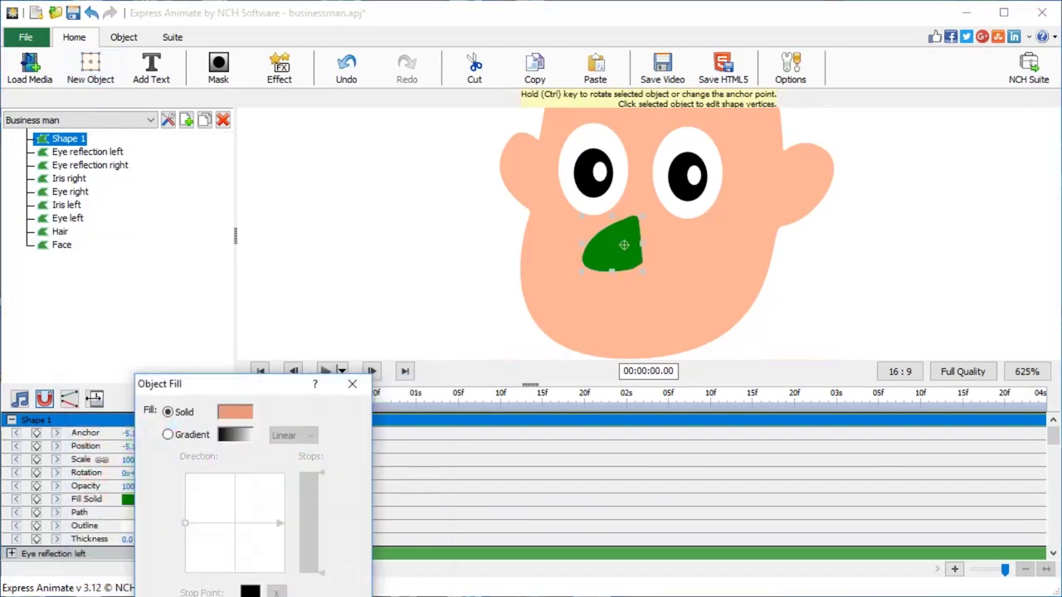
key(Return)
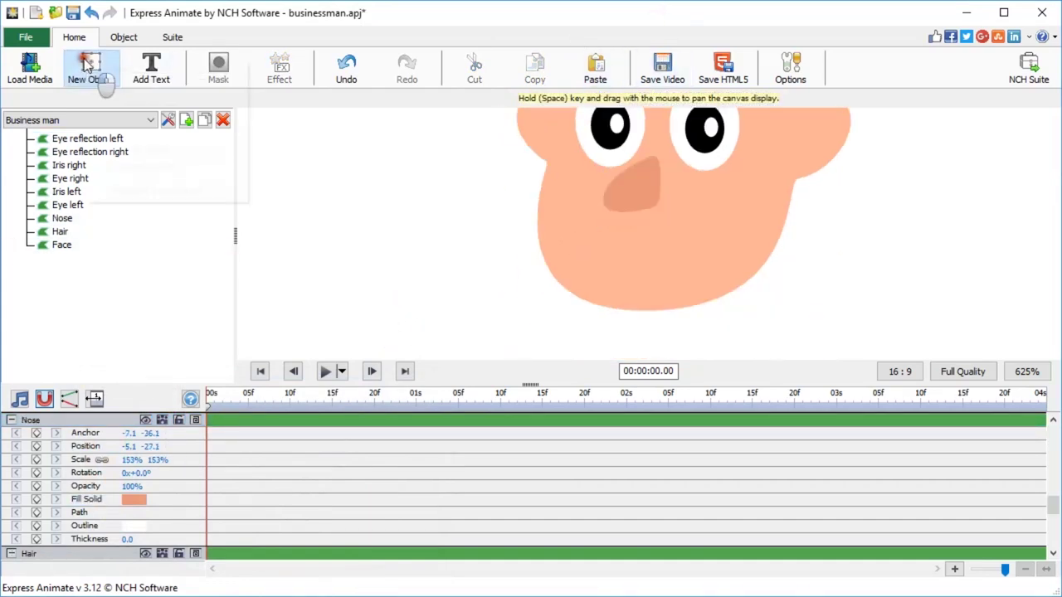
Draw a wide smiling mouth as a closed curved custom shape below the nose
click(90, 68)
click(124, 103)
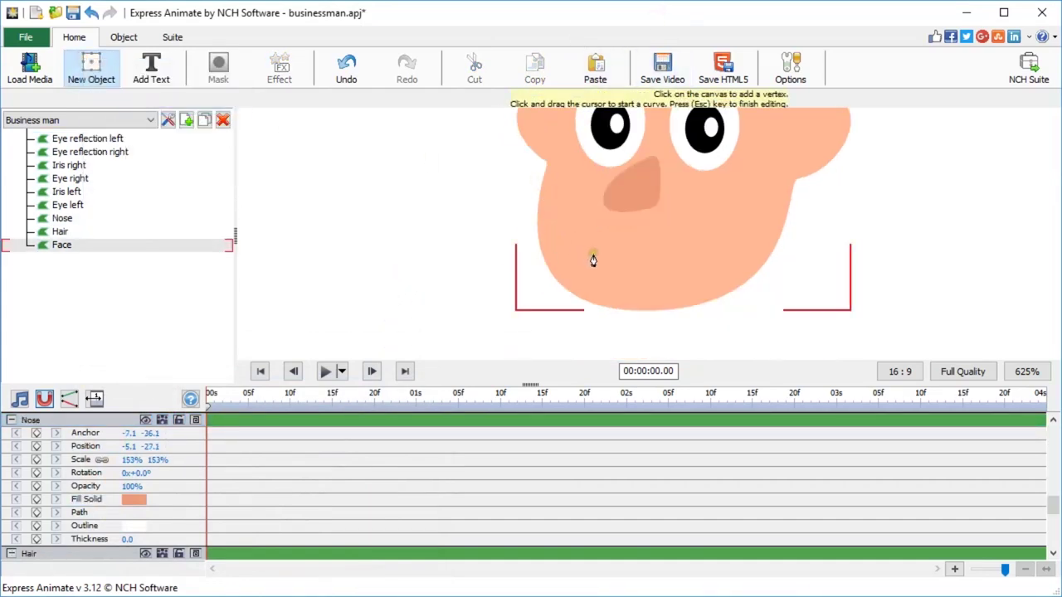
scroll(593, 256, up, 1)
click(521, 263)
drag(557, 213, 622, 233)
drag(746, 219, 775, 190)
drag(811, 224, 822, 254)
drag(656, 332, 529, 317)
click(521, 264)
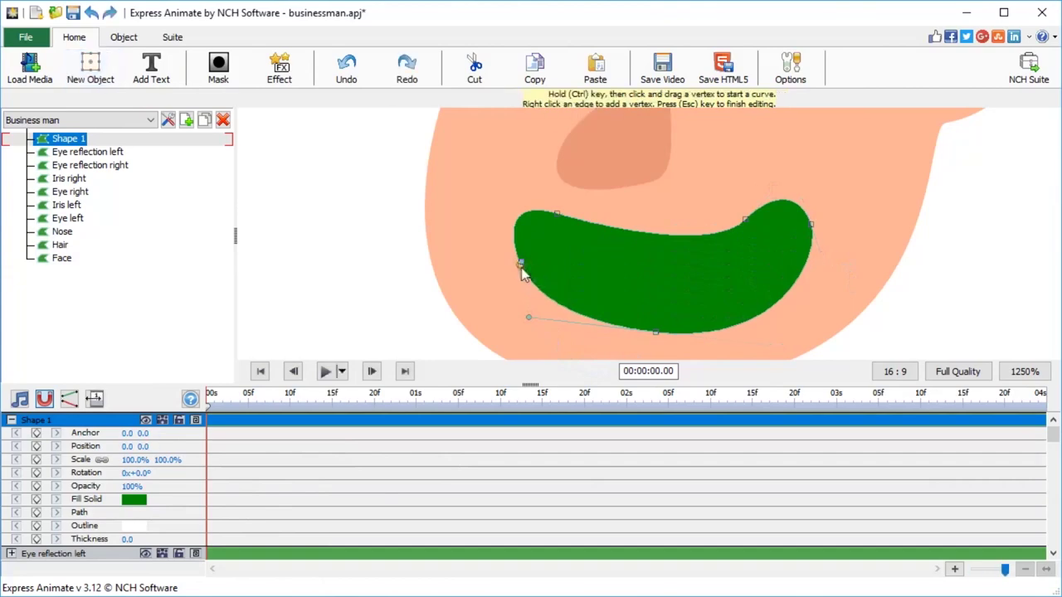
Fill the mouth shape with the saved solid red color and rename it as Mouth
click(134, 500)
click(239, 413)
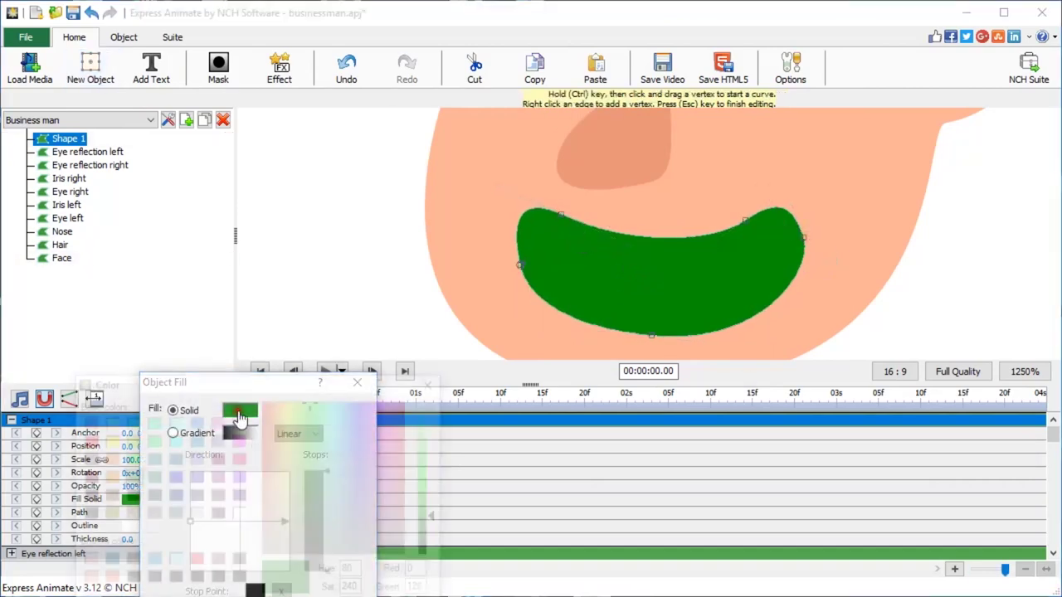
click(196, 561)
key(Return)
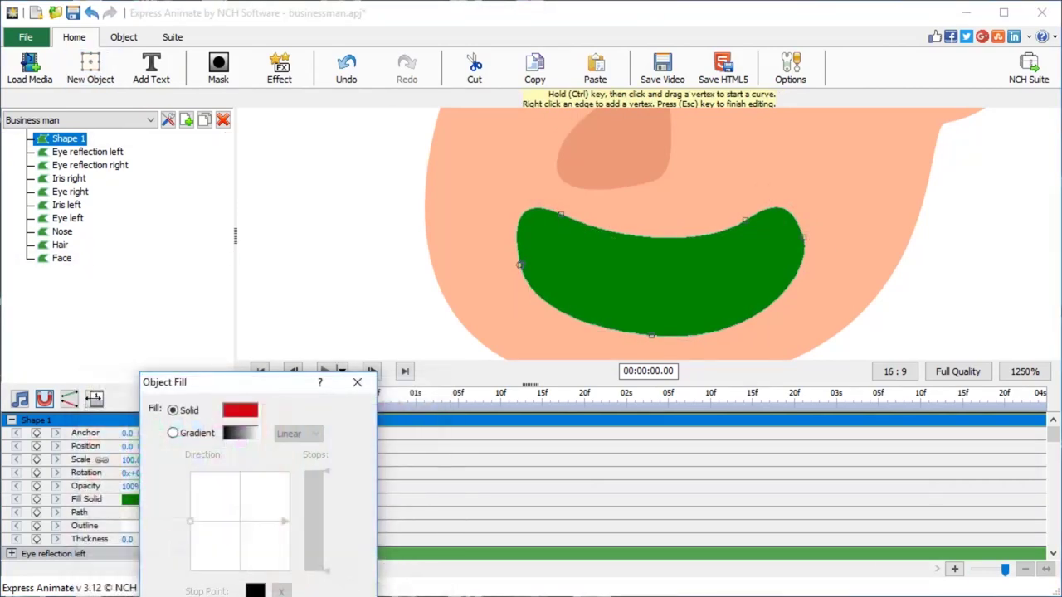
key(Return)
click(58, 143)
double_click(36, 420)
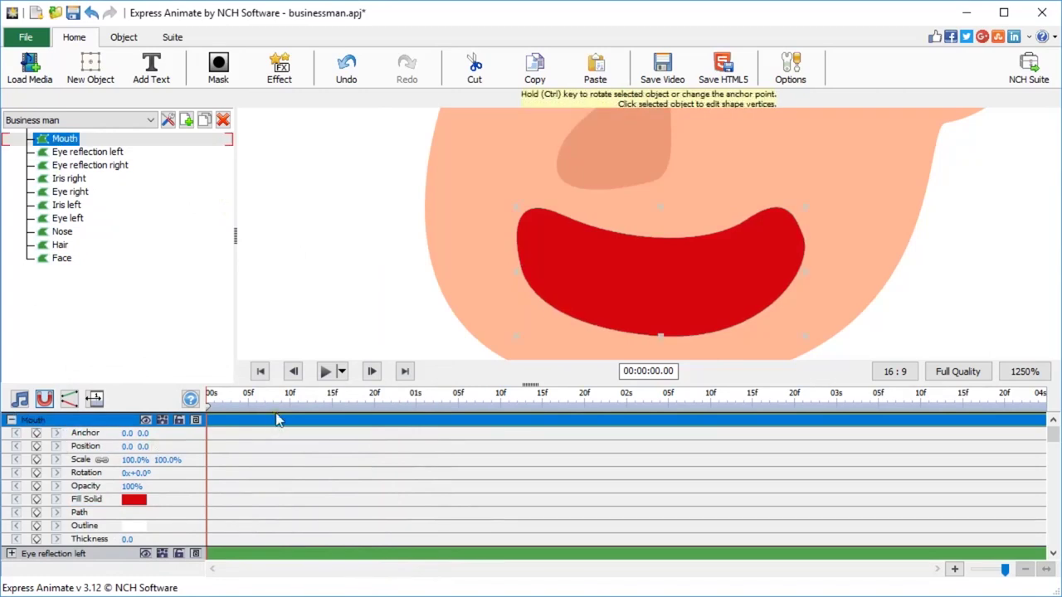
Draw a narrow curved custom shape for the teeth along the upper edge of the red mouth
click(91, 67)
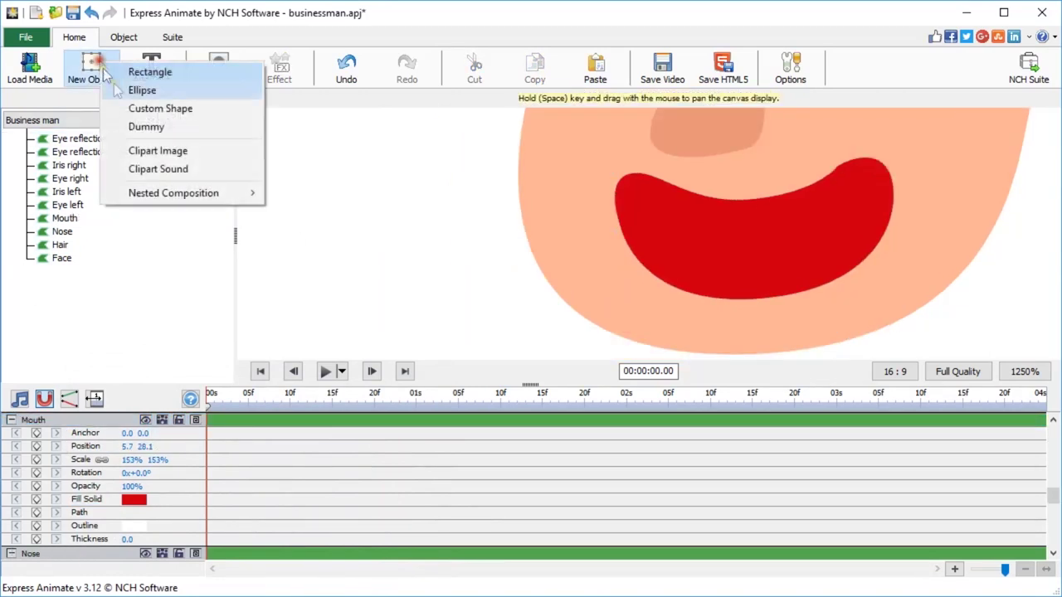
click(148, 108)
scroll(742, 203, up, 1)
drag(828, 214, 781, 252)
click(481, 189)
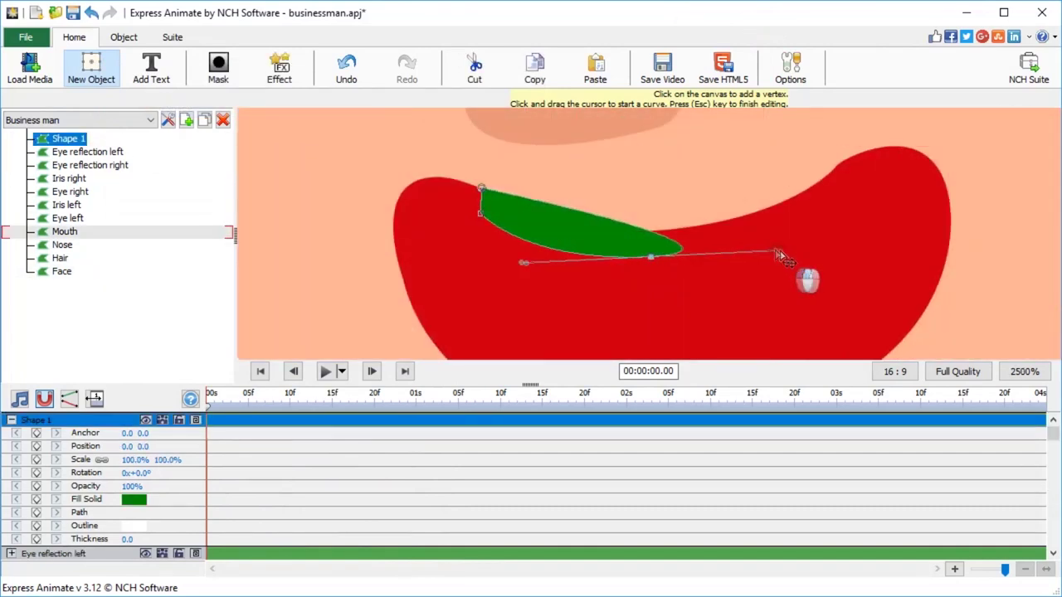
click(851, 157)
drag(830, 173, 827, 176)
drag(661, 232, 543, 233)
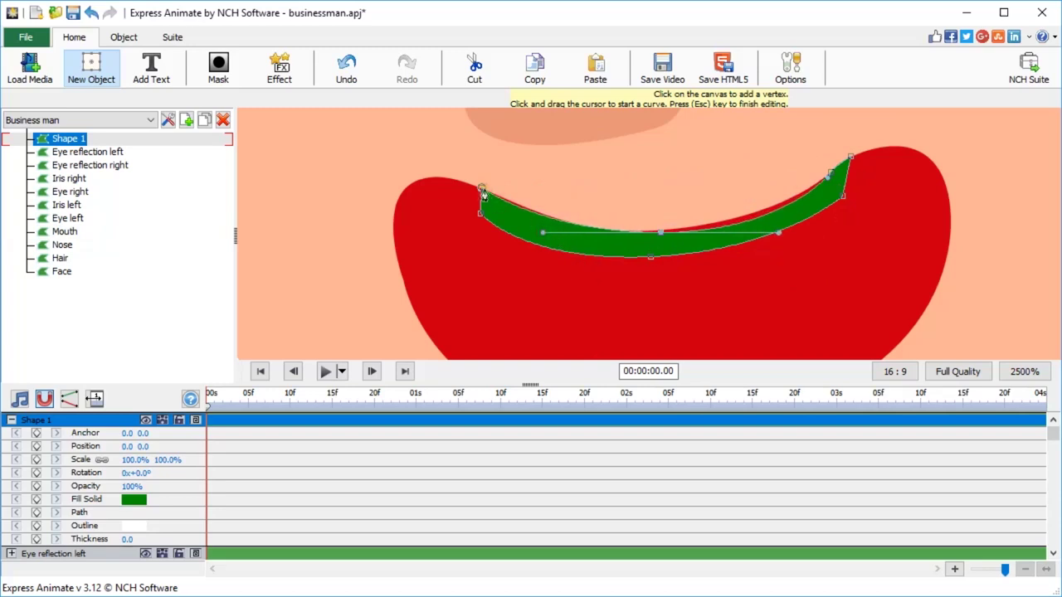
click(481, 189)
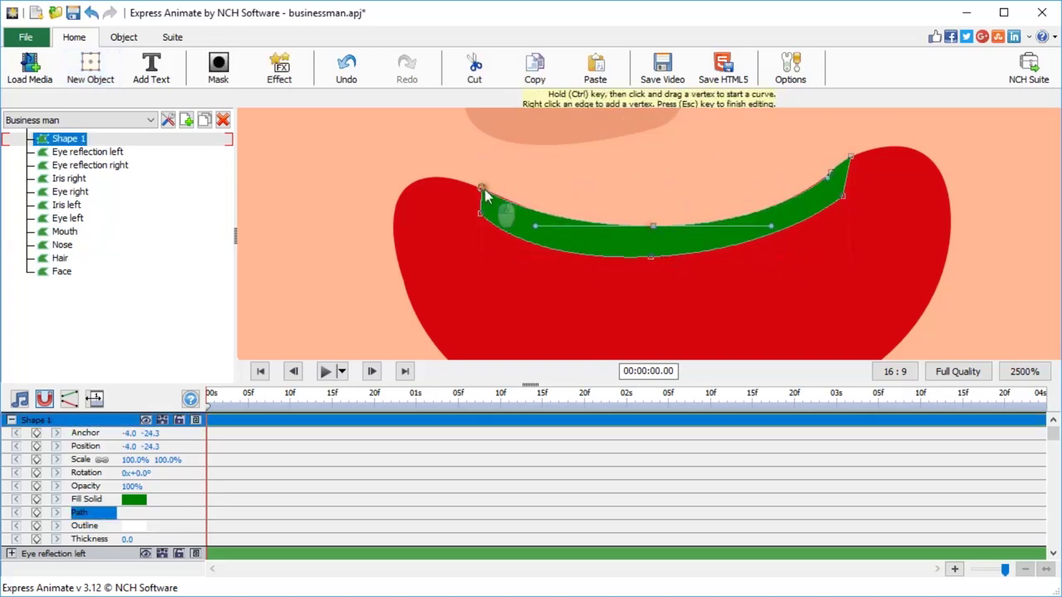
Adjust the end and middle vertices of the teeth shape to follow the mouth's upper edge
click(851, 159)
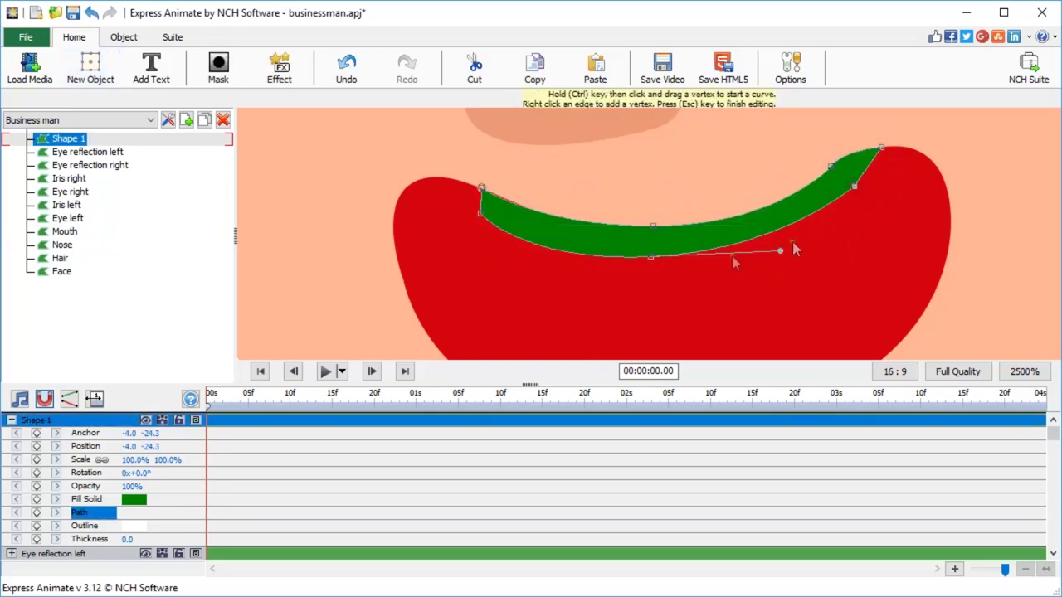
drag(652, 257, 665, 260)
drag(481, 188, 476, 184)
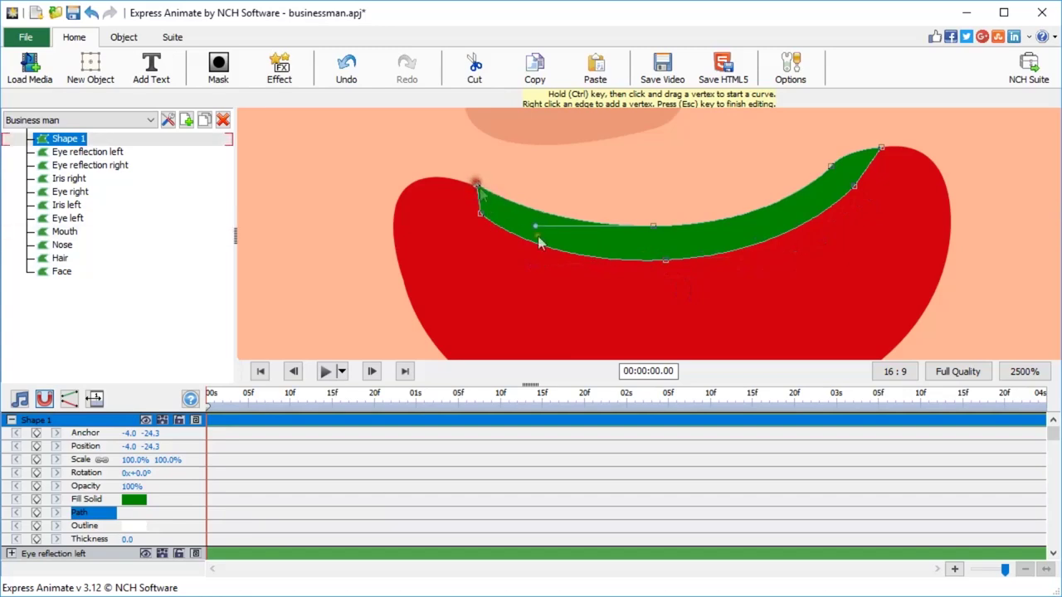
Fill the teeth shape solid white and rename it as Teeth
click(135, 500)
click(236, 413)
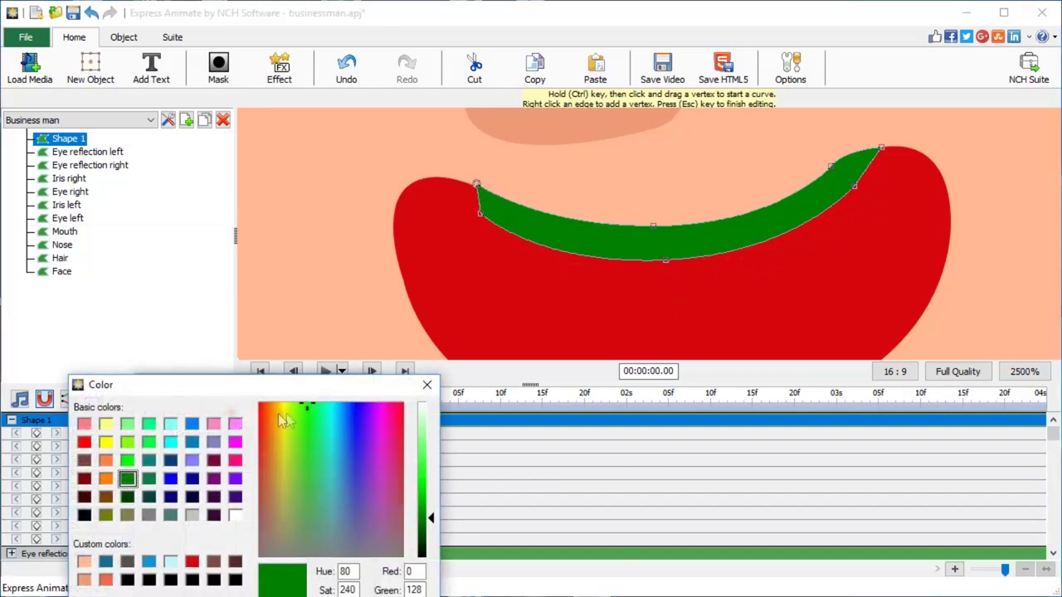
double_click(235, 515)
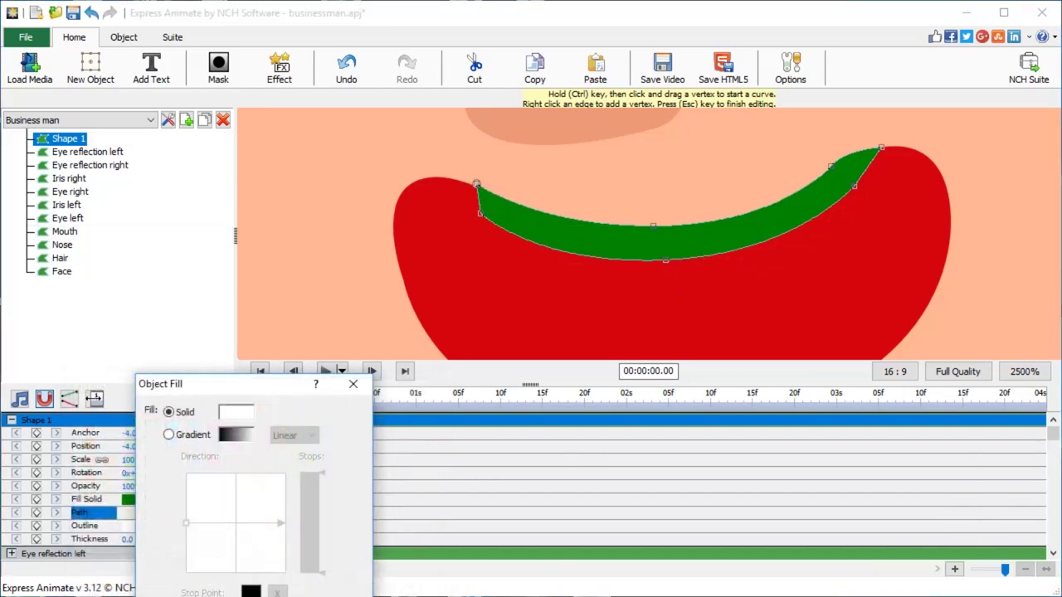
key(Return)
double_click(36, 420)
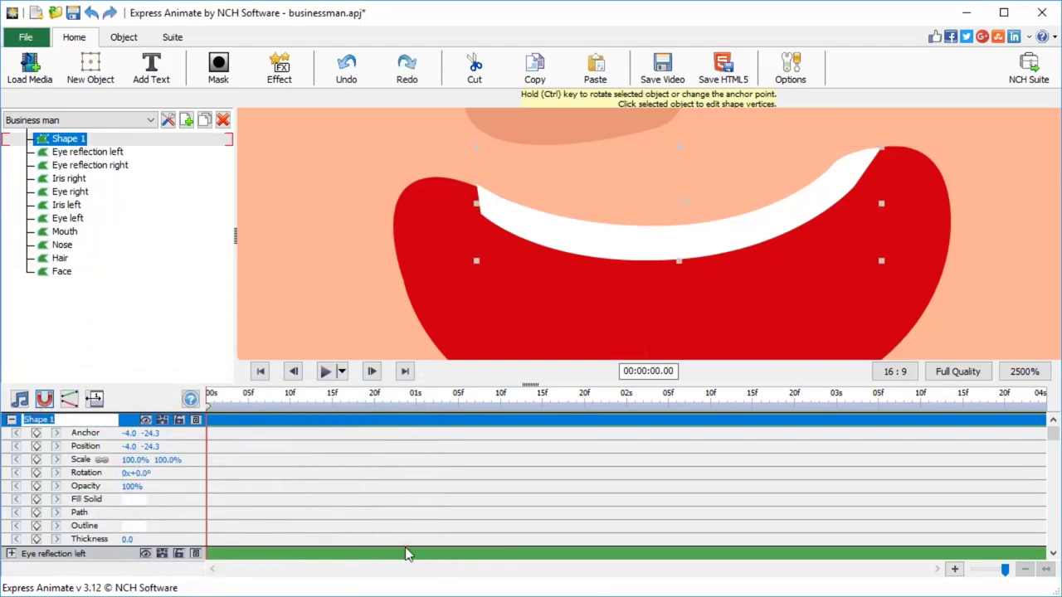
text(Teeth)
key(Return)
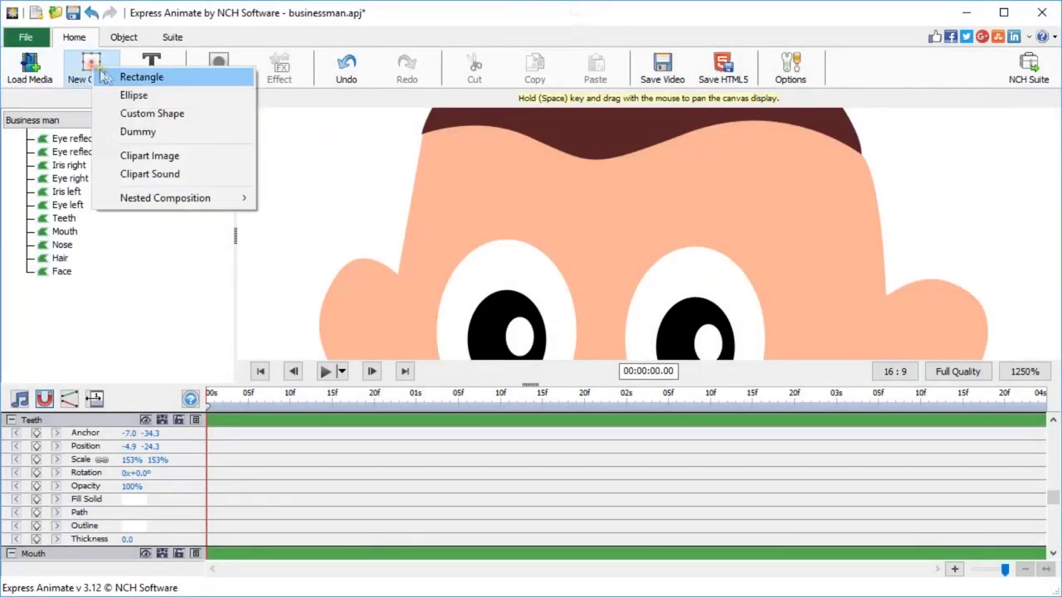
Draw an arched custom eyebrow shape with a small notch above the character's right eye and refine its lower edge
click(161, 117)
click(437, 217)
click(449, 237)
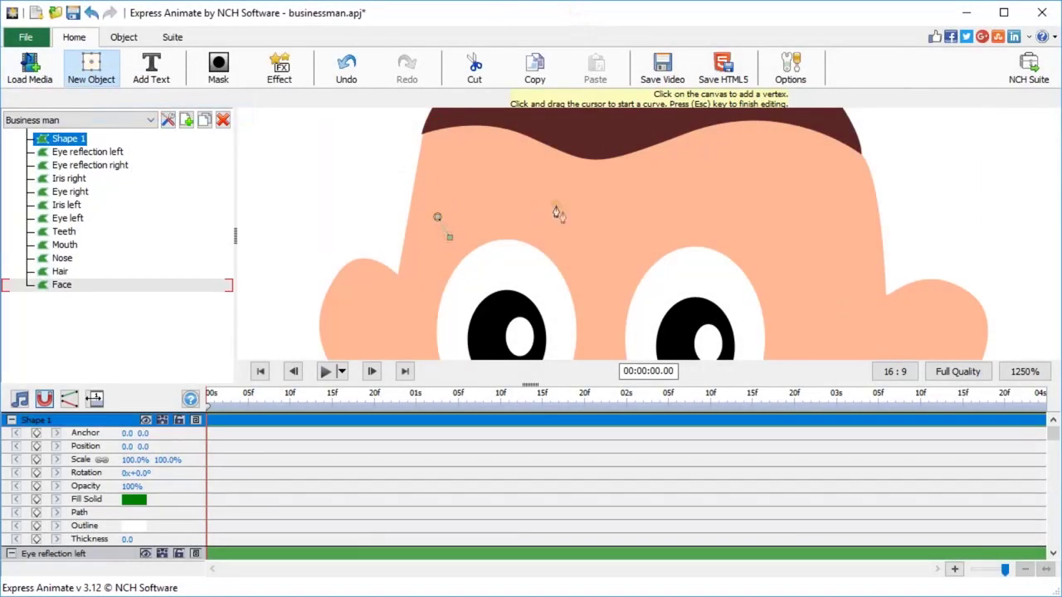
drag(564, 210, 600, 219)
click(581, 180)
click(566, 171)
click(563, 181)
click(557, 168)
drag(495, 174, 457, 187)
click(438, 219)
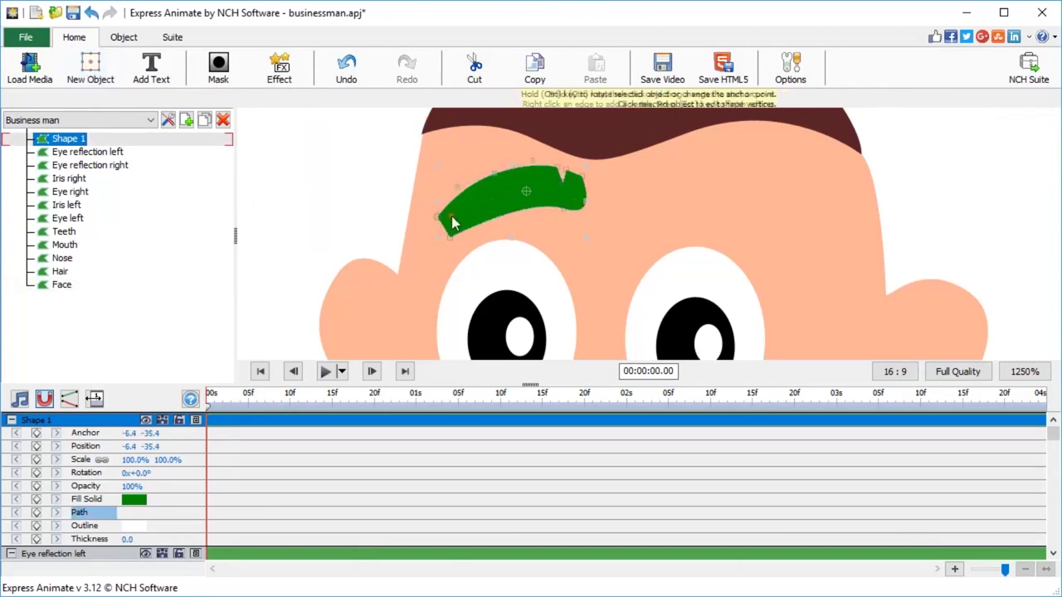
drag(564, 210, 515, 203)
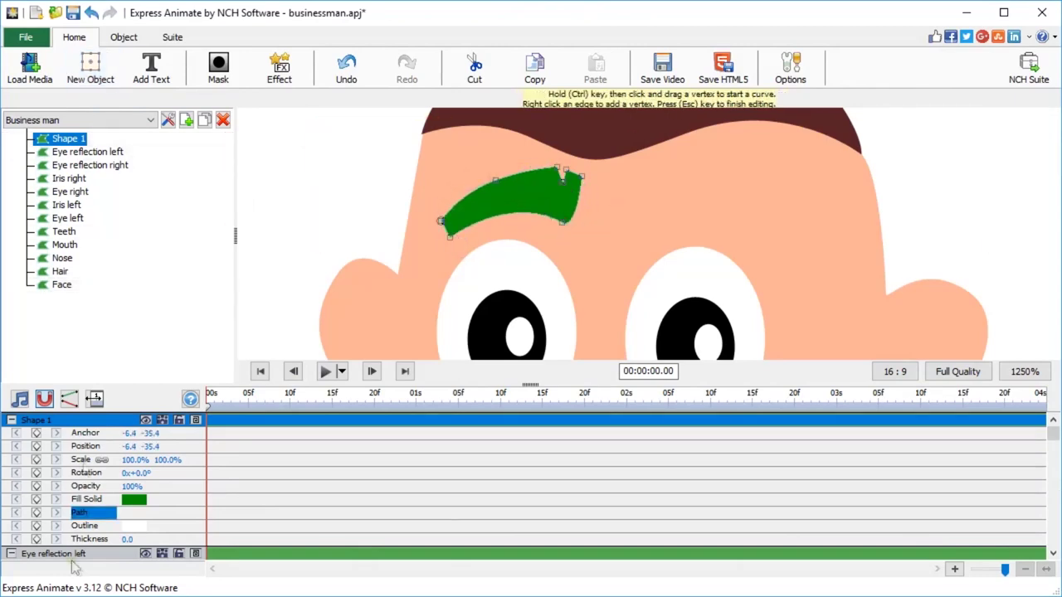
Fill the eyebrow shape with the same solid dark brown as the hair
click(133, 499)
click(224, 410)
click(159, 576)
key(Return)
key(Return)
Rename the eyebrow shape as Eyebrow right and collapse its properties
double_click(50, 420)
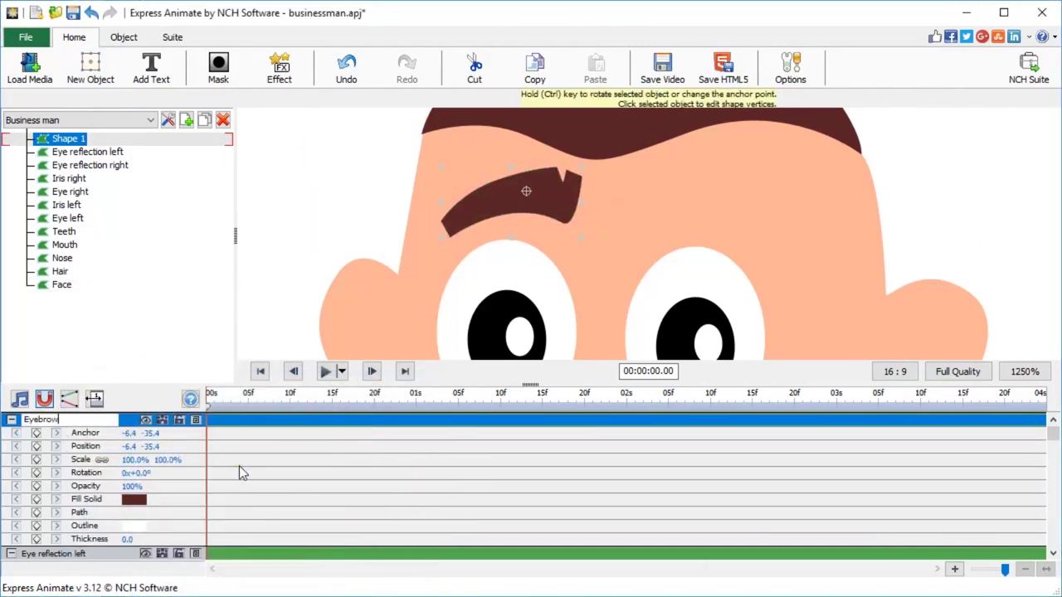
text(Eyebrow right)
key(Return)
click(11, 419)
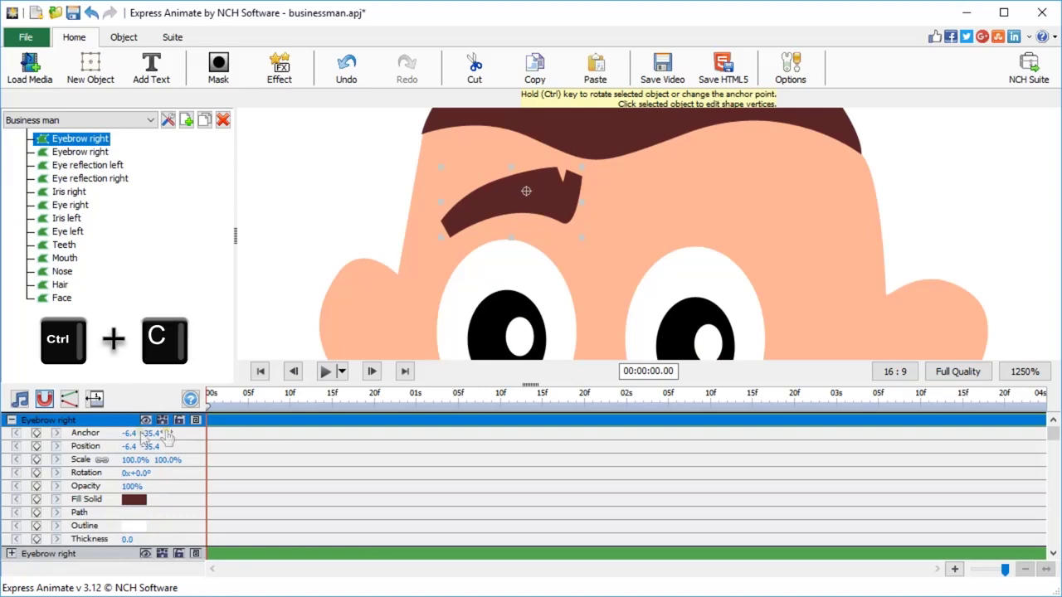
Rename the copied eyebrow as Eyebrow left and place it, mirrored at -100% horizontal scale, above the character's left eye
double_click(62, 420)
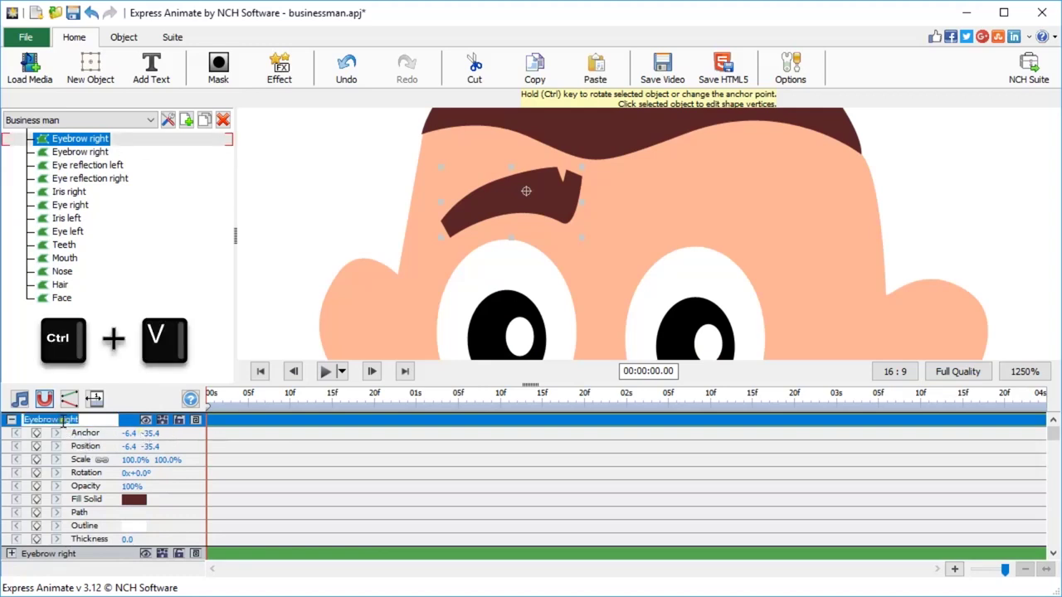
text(left)
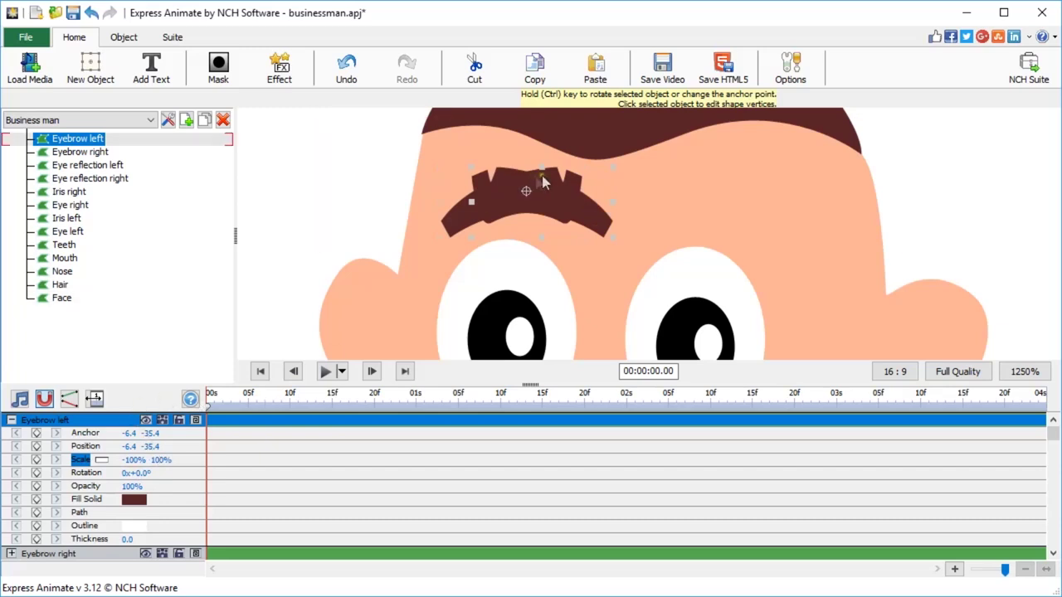
drag(553, 209, 780, 220)
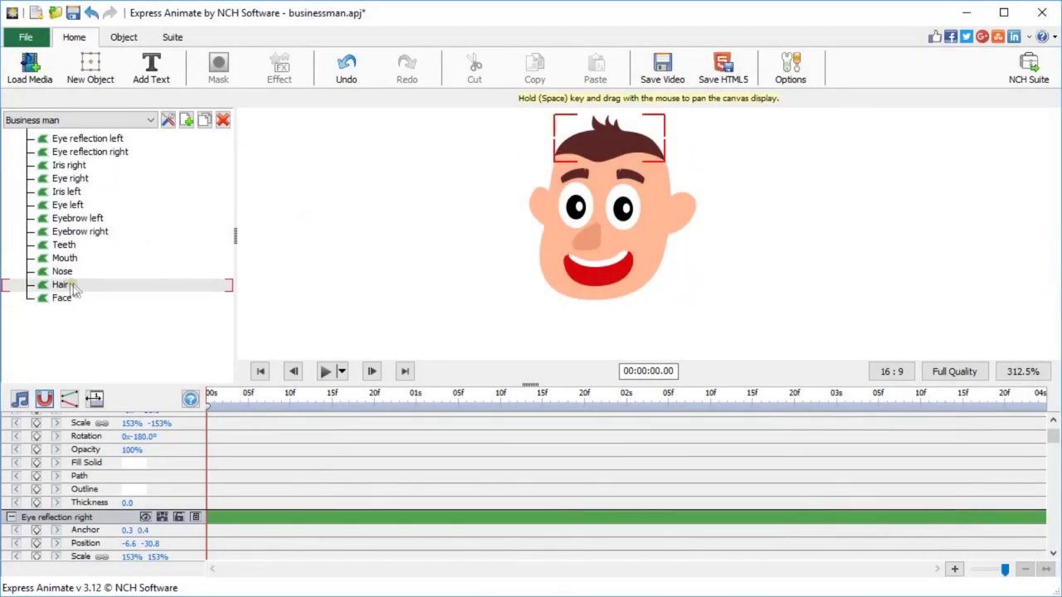
Nest the facial features and hair under the Face object
click(72, 140)
drag(72, 284, 49, 138)
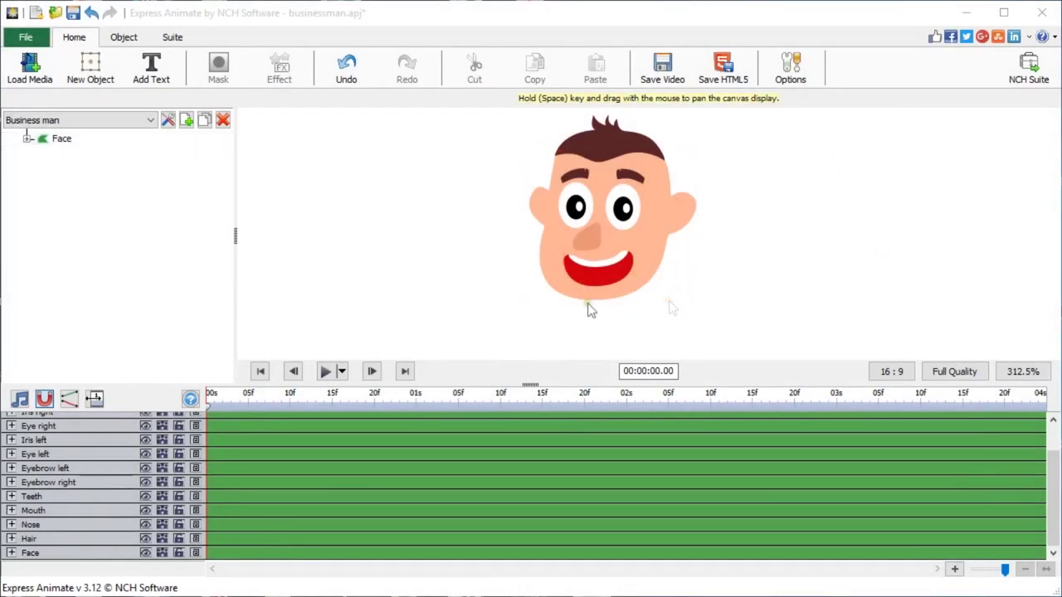
Draw a custom neck shape under the chin that widens into a rounded base
click(91, 73)
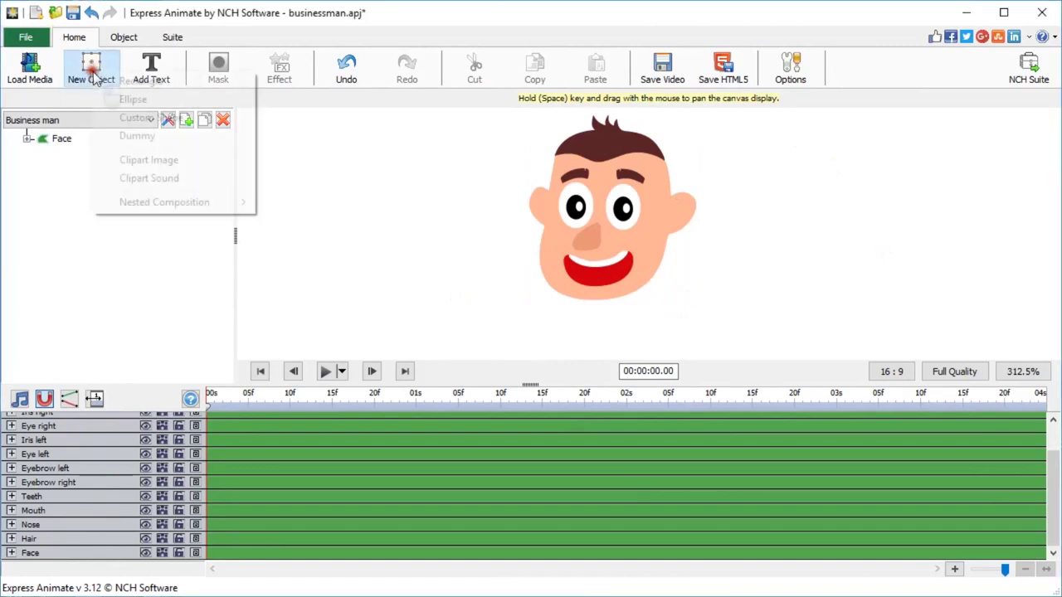
click(137, 116)
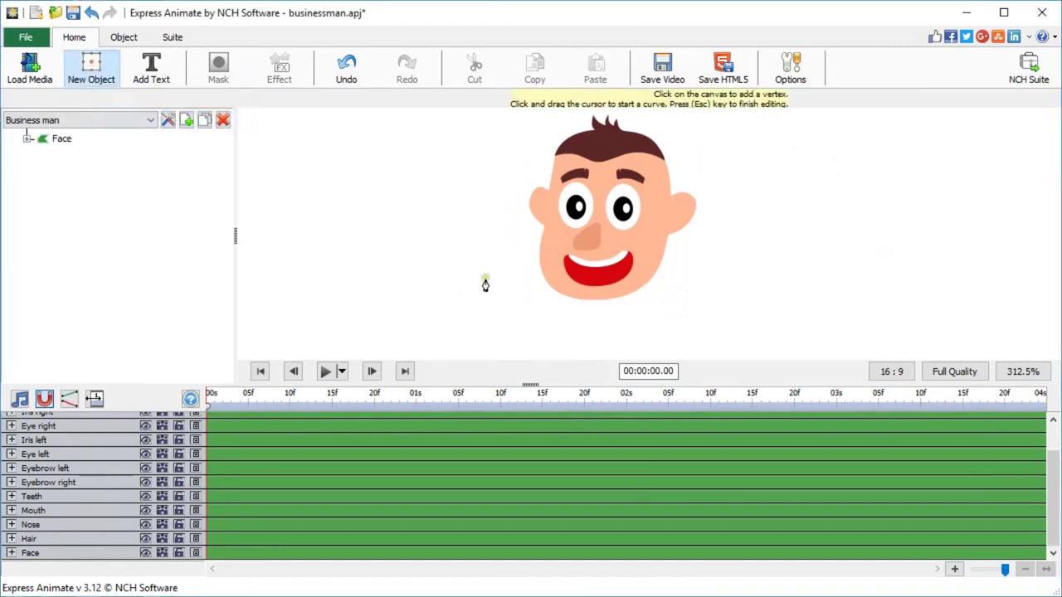
click(550, 318)
click(580, 310)
click(584, 288)
click(612, 290)
click(610, 312)
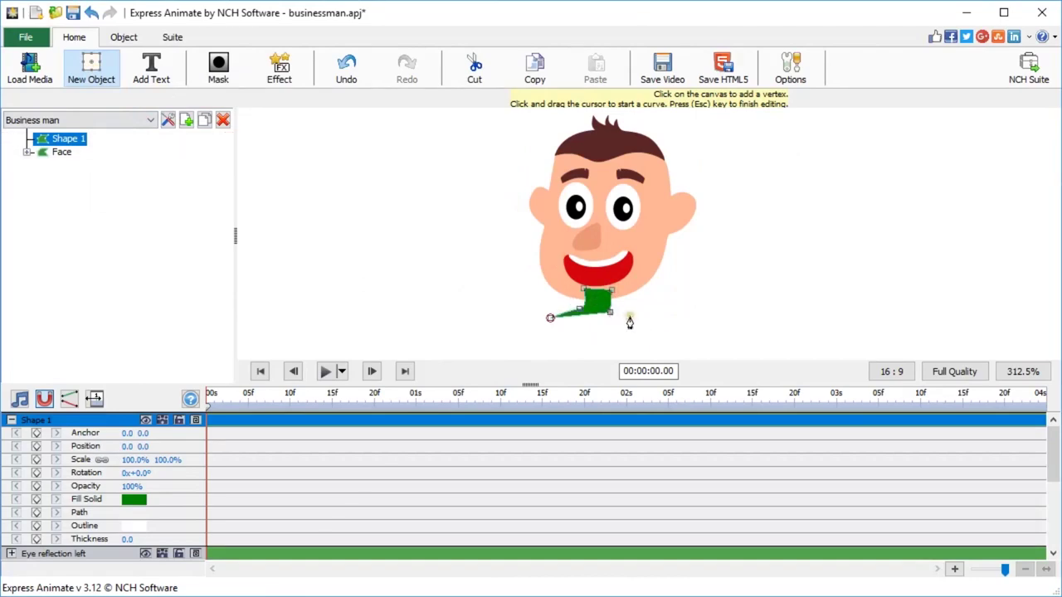
drag(631, 319, 637, 325)
drag(593, 340, 580, 341)
click(550, 319)
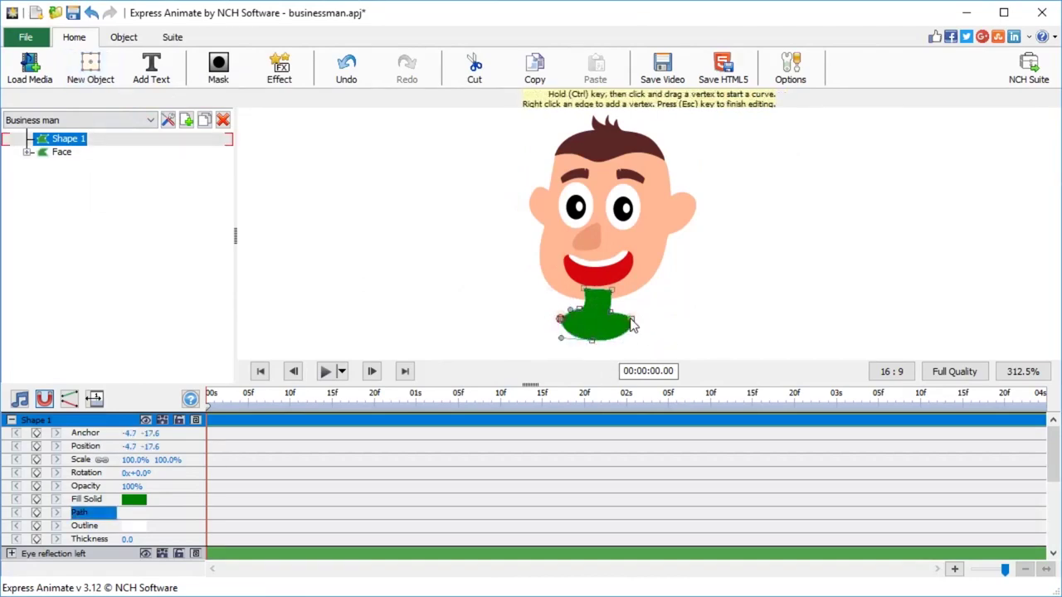
Fill the neck shape with the same solid peach skin colour as the face
click(134, 499)
click(237, 411)
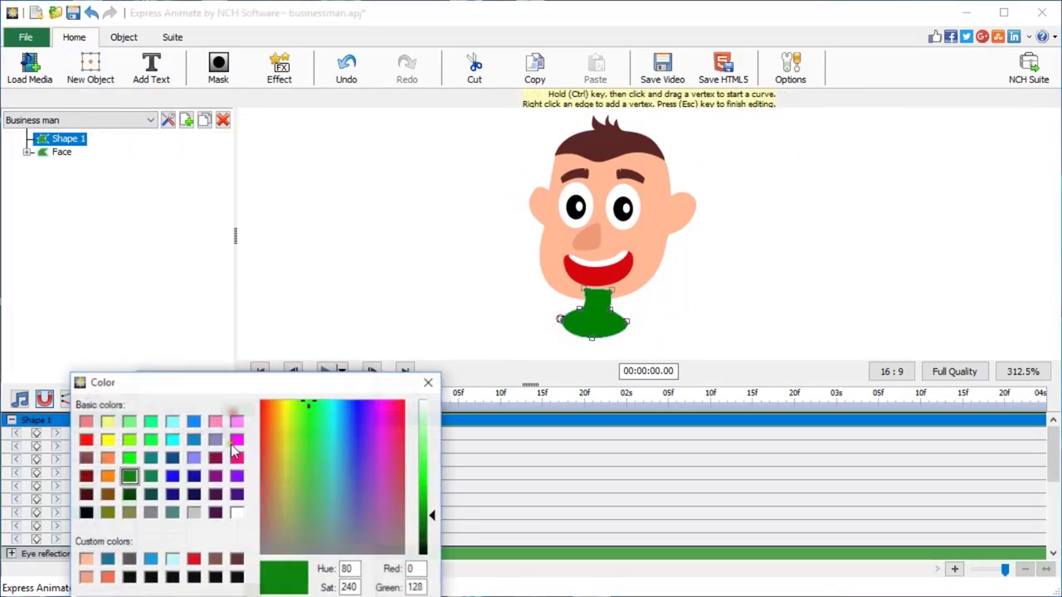
click(86, 564)
click(103, 595)
click(170, 593)
Rename the neck shape as Neck, collapse its properties and move its layer below Face
click(12, 421)
double_click(38, 421)
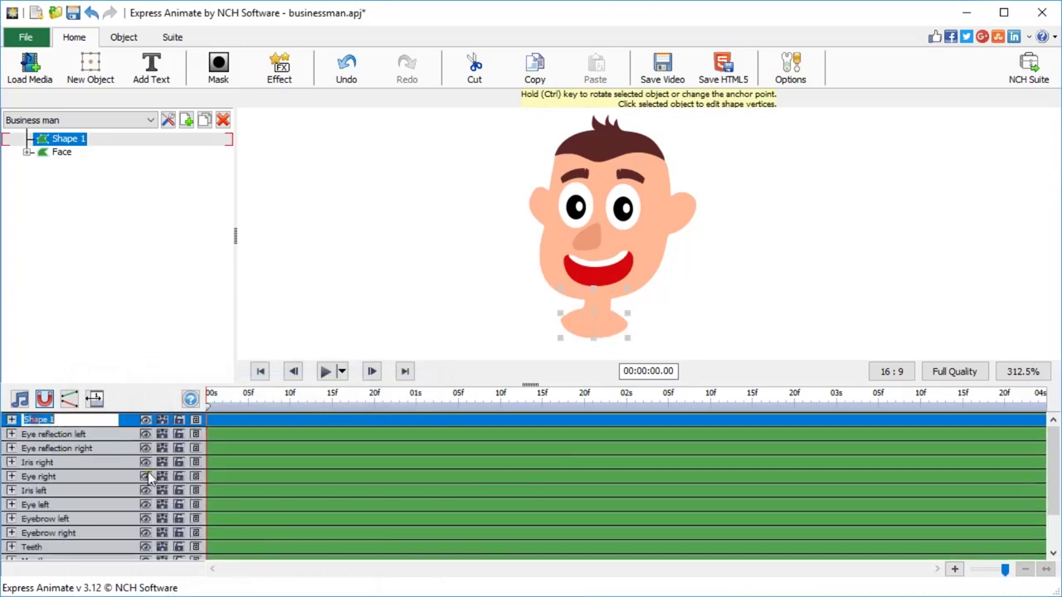
drag(33, 420, 35, 560)
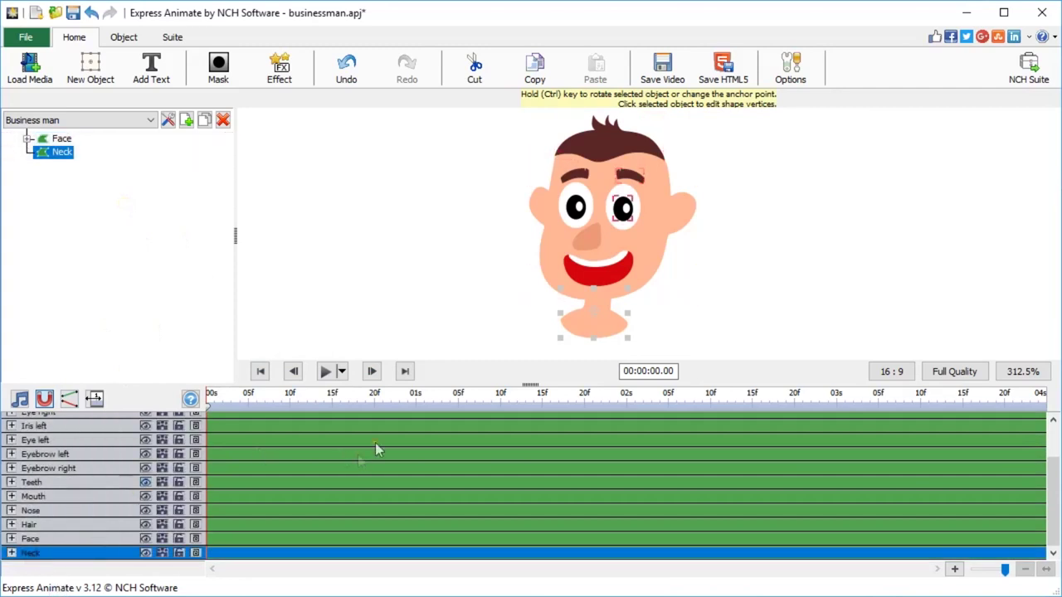
Draw a closed custom torso shape below the neck with curved shoulders, a split front and rounded lower inner edges
drag(753, 211, 739, 225)
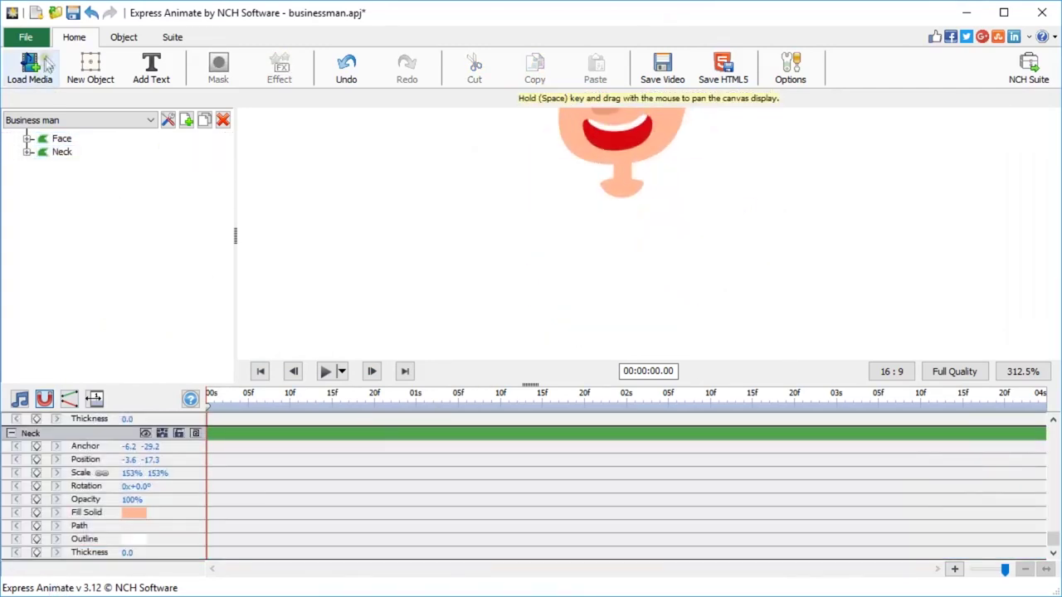
click(89, 68)
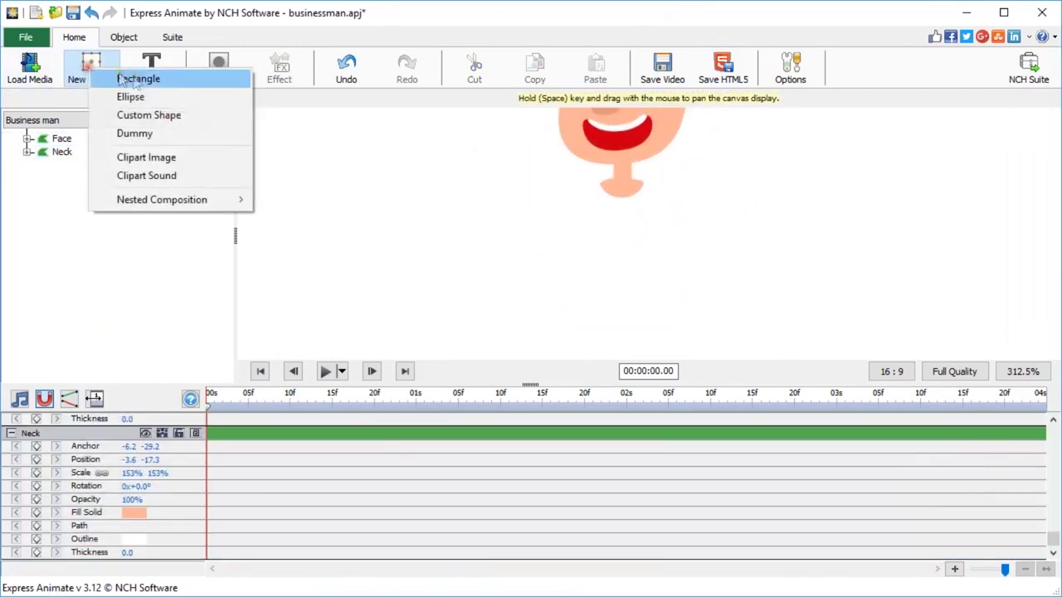
click(156, 115)
scroll(672, 273, up, 1)
click(502, 249)
drag(581, 219, 630, 216)
drag(680, 252, 685, 263)
scroll(675, 244, down, 2)
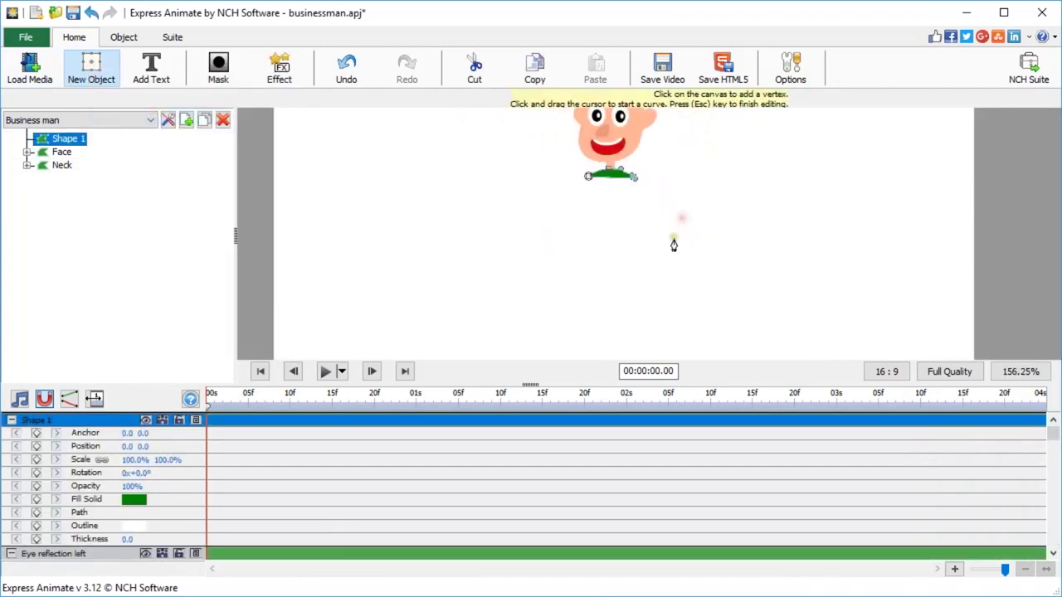
scroll(673, 244, up, 1)
click(647, 302)
drag(596, 289, 588, 267)
click(586, 245)
click(549, 243)
drag(538, 299, 516, 305)
click(501, 296)
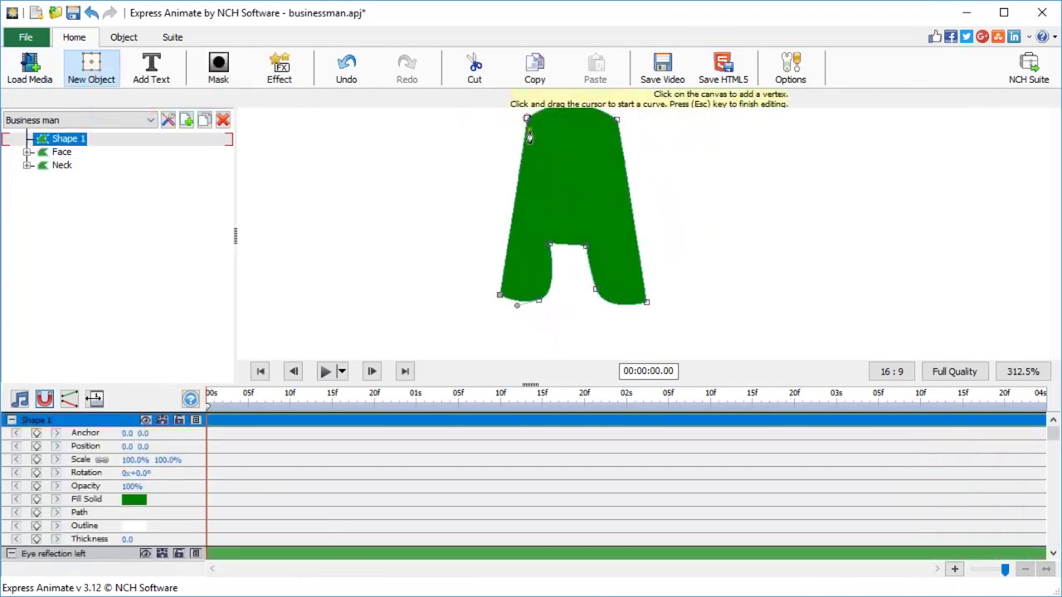
click(527, 119)
Extend the torso's front opening up towards the neckline by moving its inner vertices, keeping two long jacket sides
drag(549, 244, 560, 129)
mouse_move(586, 246)
mouse_down()
mouse_move(586, 123)
mouse_move(590, 188)
mouse_up()
click(562, 190)
drag(589, 195, 567, 132)
click(520, 293)
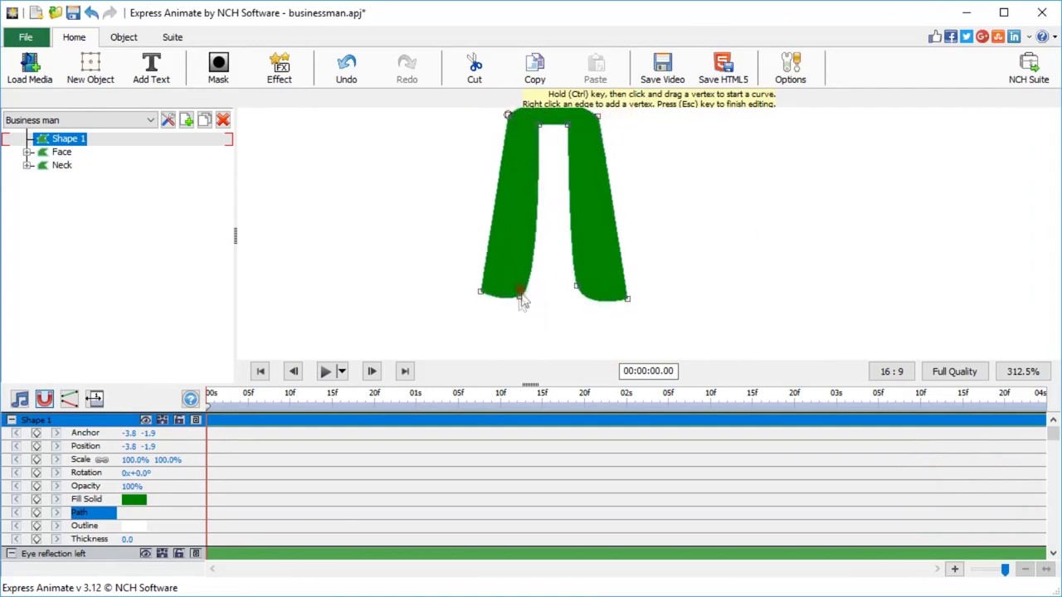
scroll(569, 133, down, 1)
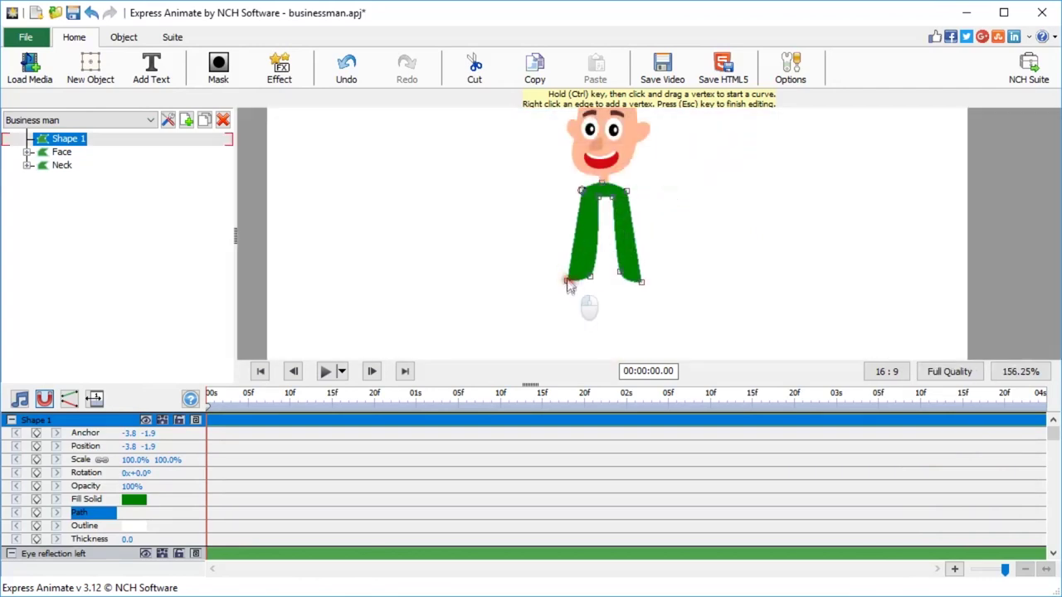
click(697, 212)
Fill the torso shape with solid dark blue from the custom colours
click(134, 501)
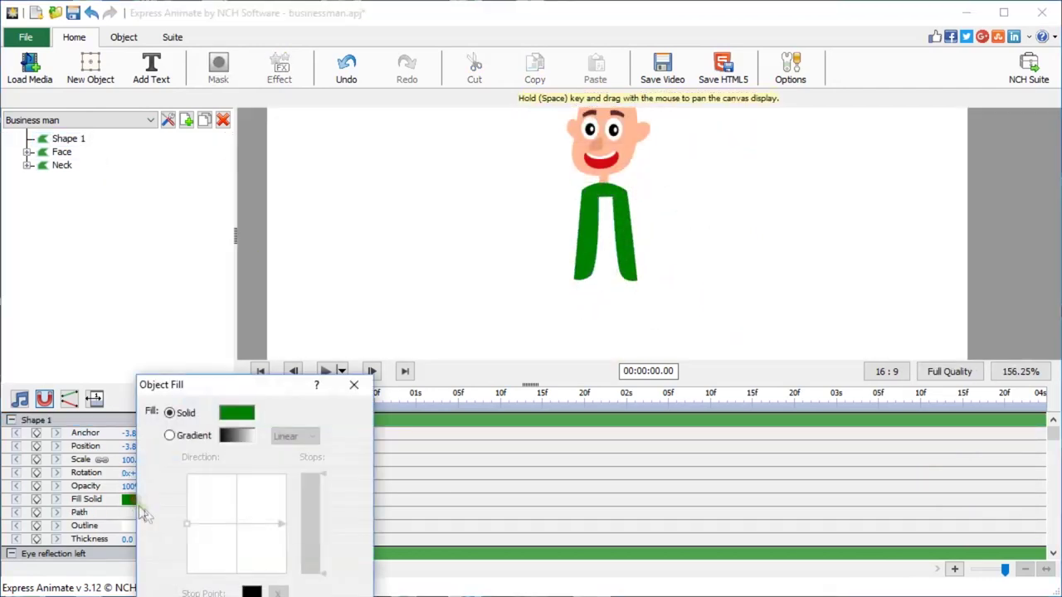
click(236, 415)
click(108, 562)
key(Return)
click(354, 384)
Rename the torso shape as Torso, collapse its properties and move its layer below Neck
click(62, 140)
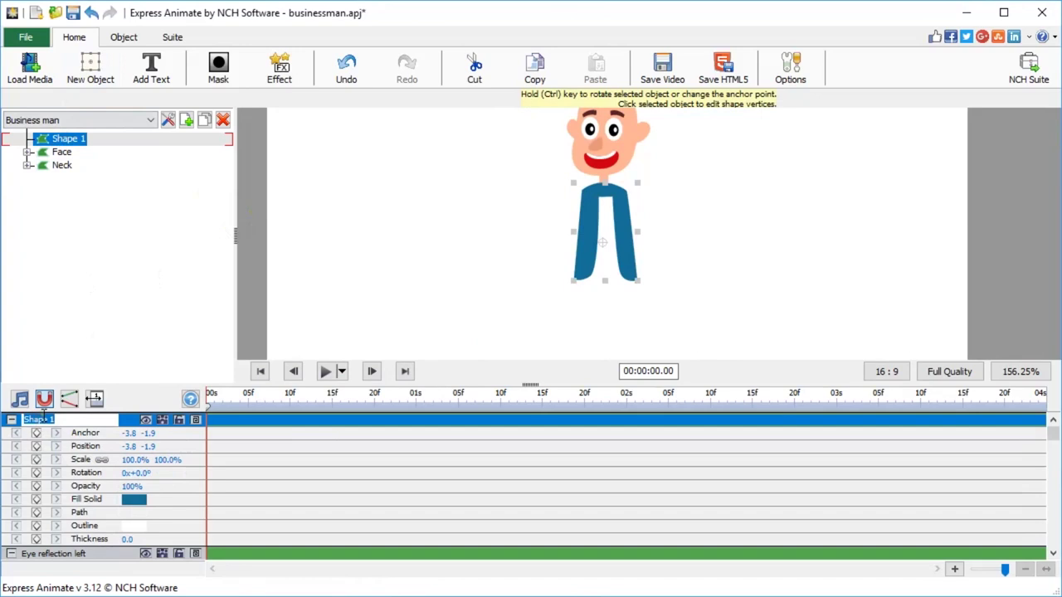
click(12, 420)
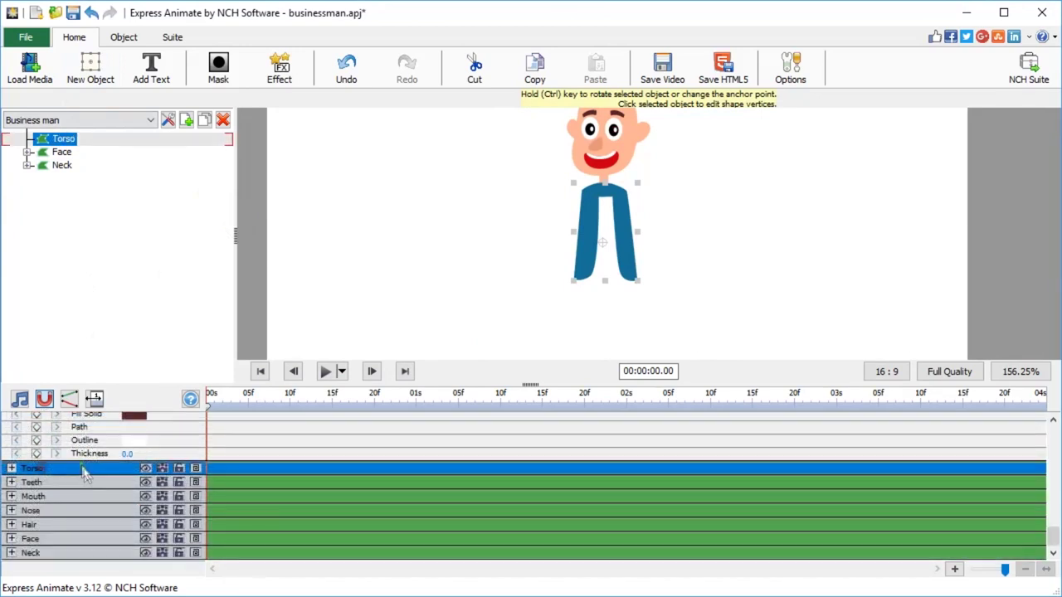
drag(83, 471, 75, 561)
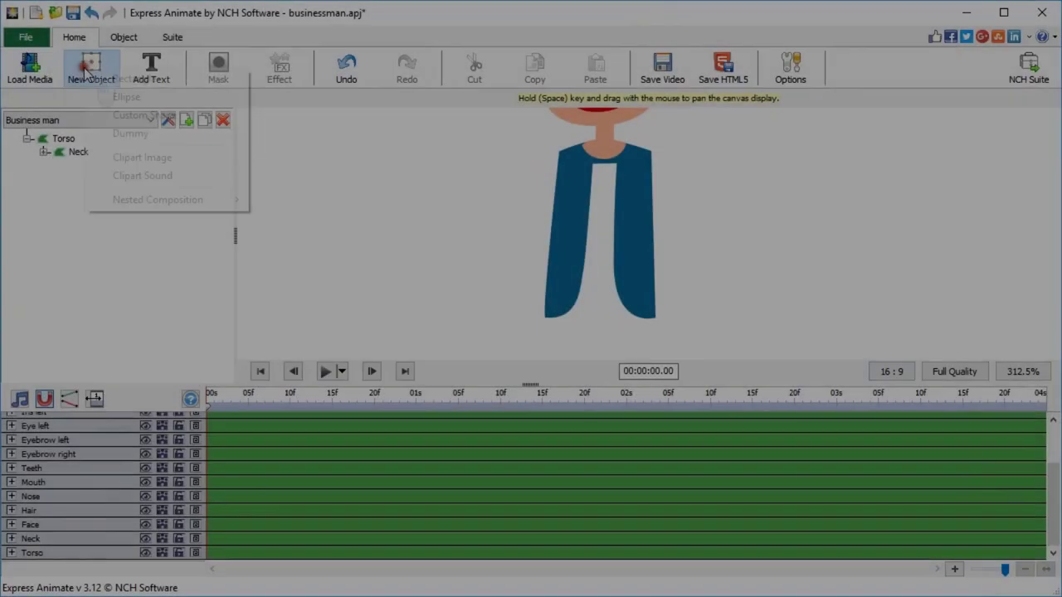
Draw a custom shirt shape with a V-shaped neckline over the opening between the jacket sides
click(133, 114)
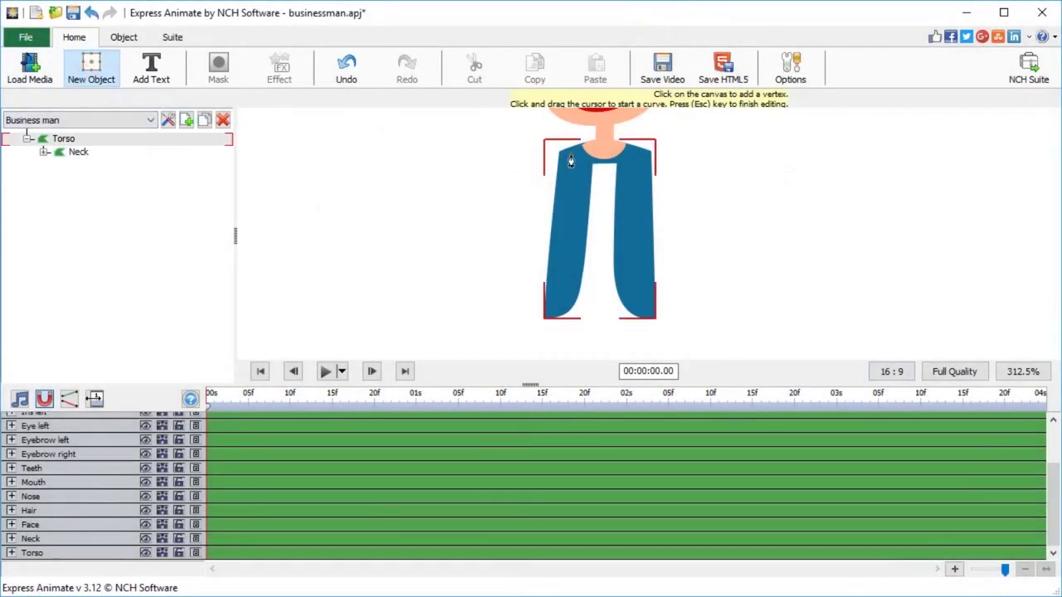
scroll(571, 160, up, 1)
drag(699, 152, 697, 239)
click(544, 171)
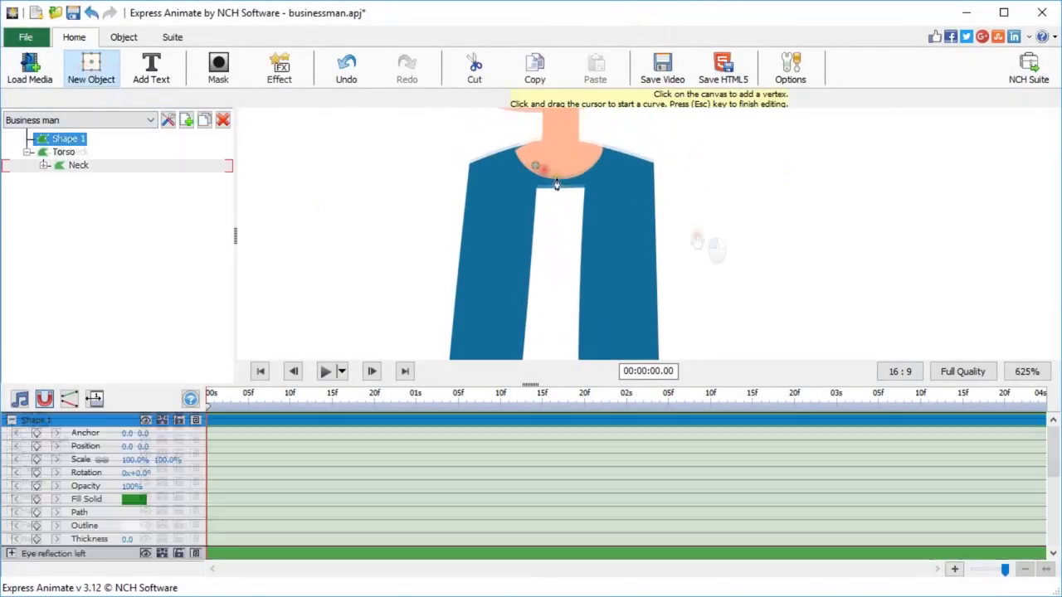
scroll(608, 271, down, 2)
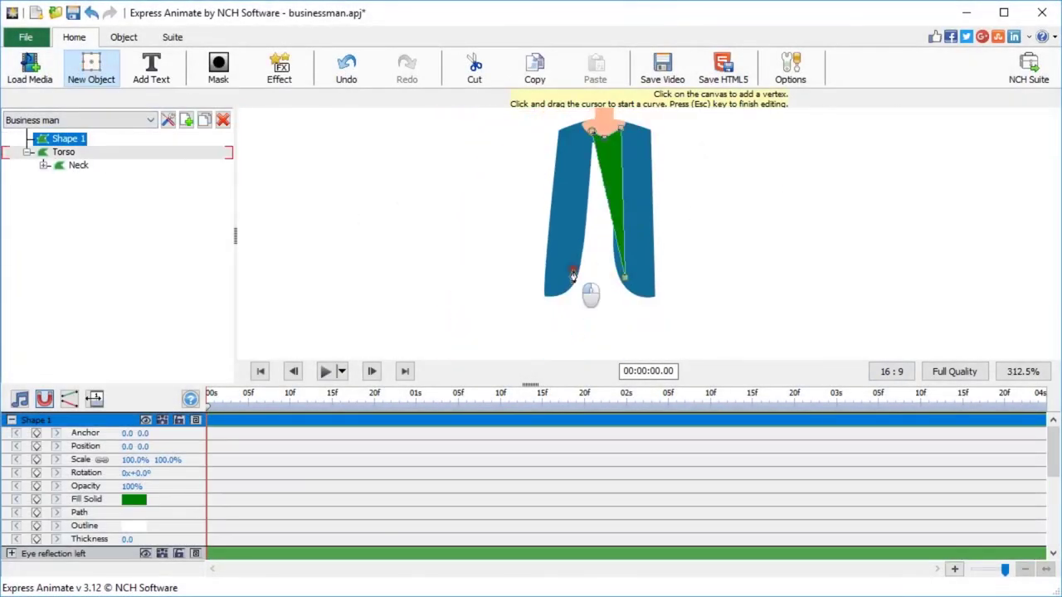
click(573, 277)
Fill the shirt shape with solid light blue and nest it under the Torso object
click(134, 498)
click(240, 413)
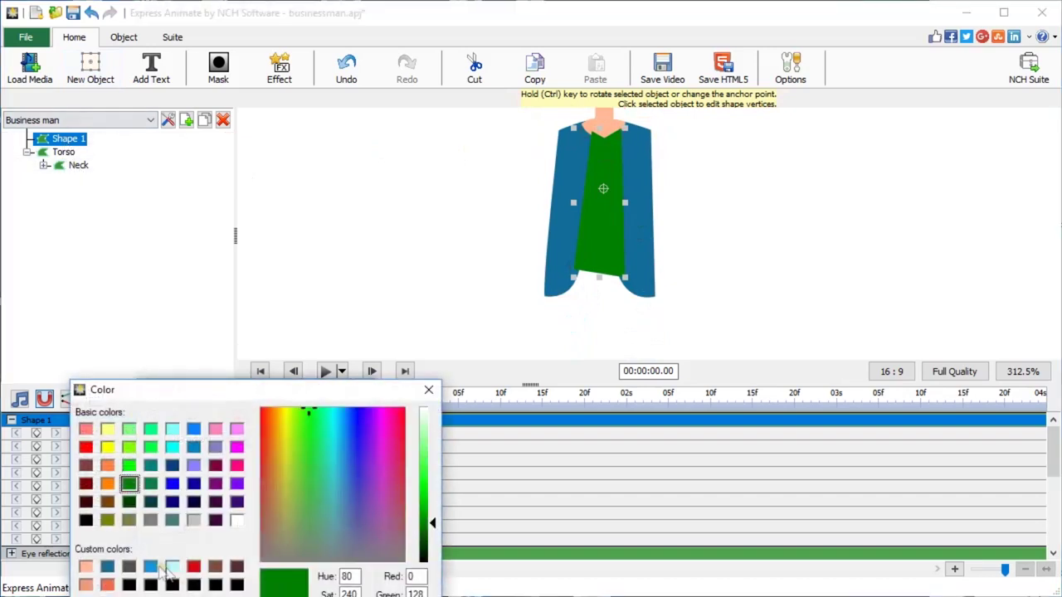
key(Return)
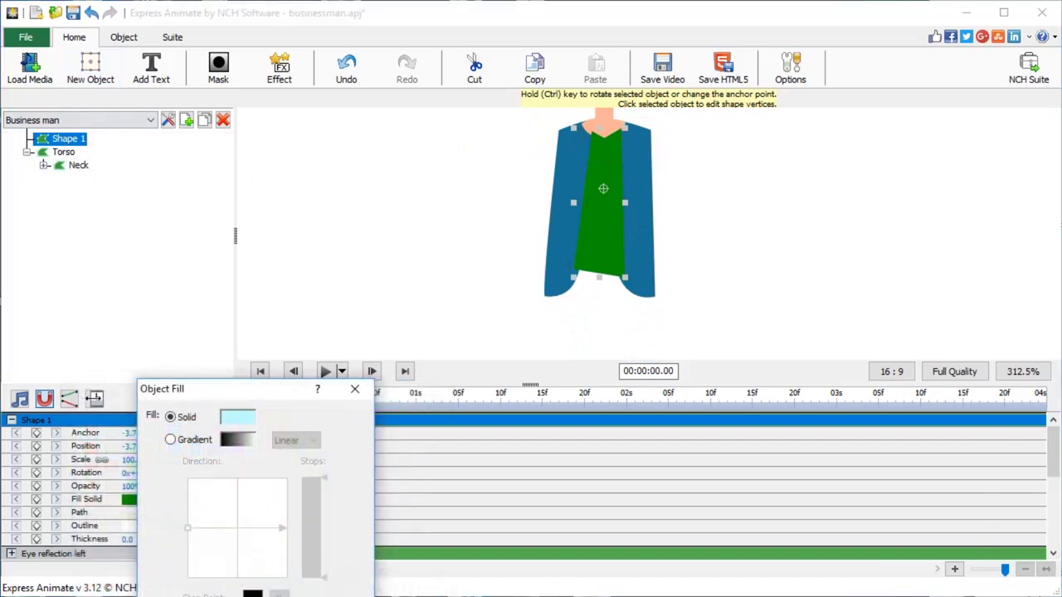
key(Return)
drag(70, 139, 93, 232)
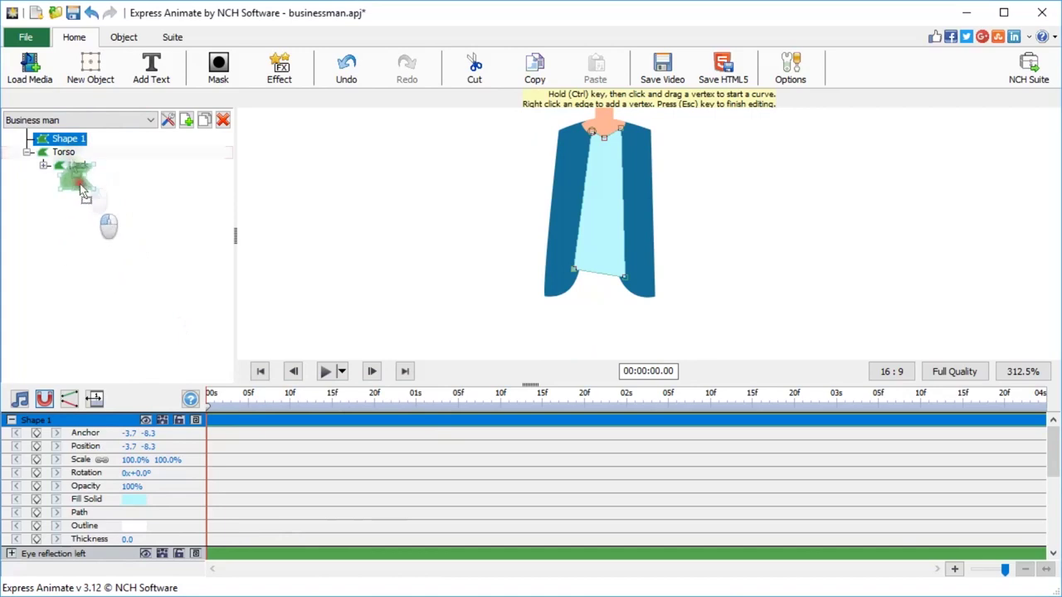
drag(81, 189, 79, 192)
Rename the shirt shape as Shirt, collapse its properties and move its layer below Torso
click(83, 152)
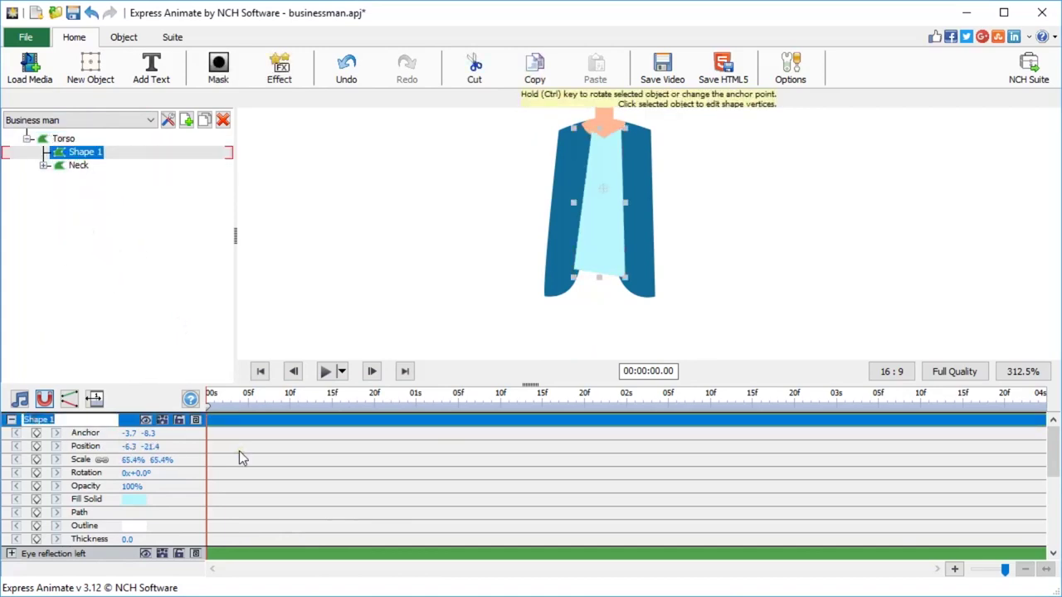
text(Shirt)
key(Return)
click(12, 421)
drag(46, 422, 62, 562)
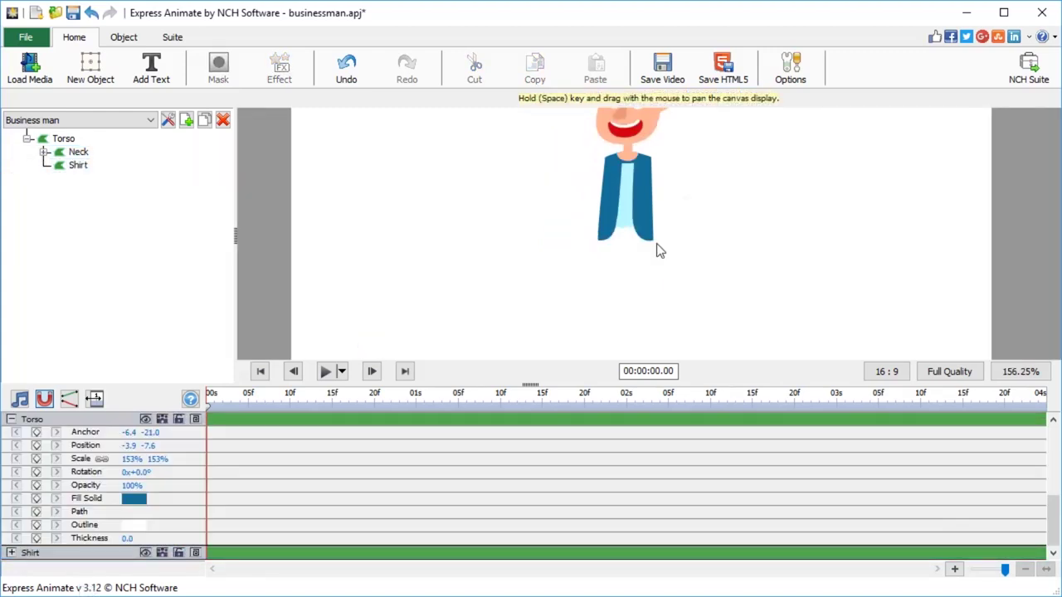
Draw a wide, closed custom hips shape across the lower end of the jacket
scroll(658, 250, up, 2)
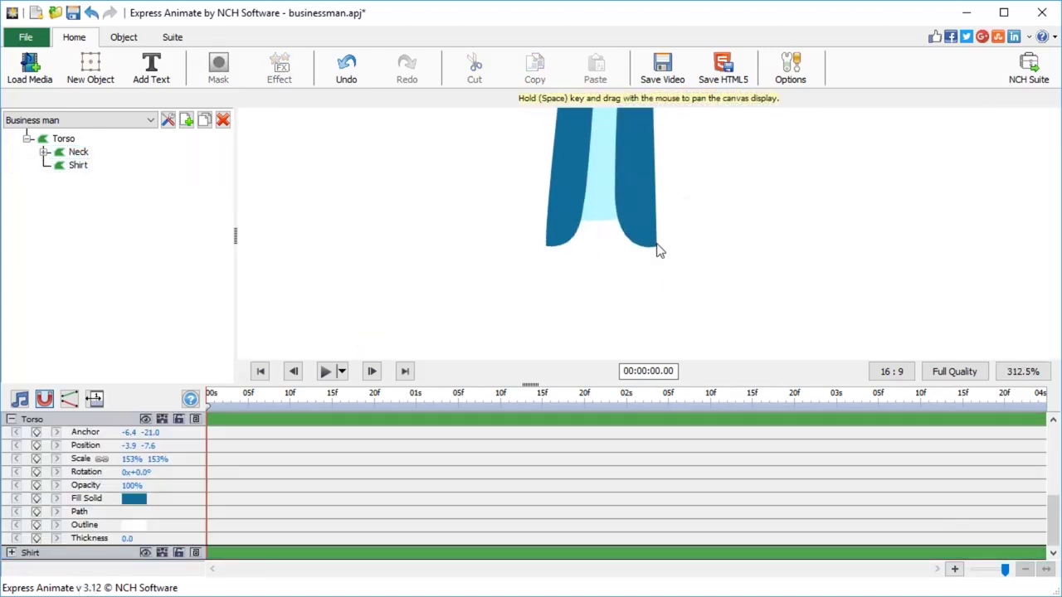
click(90, 68)
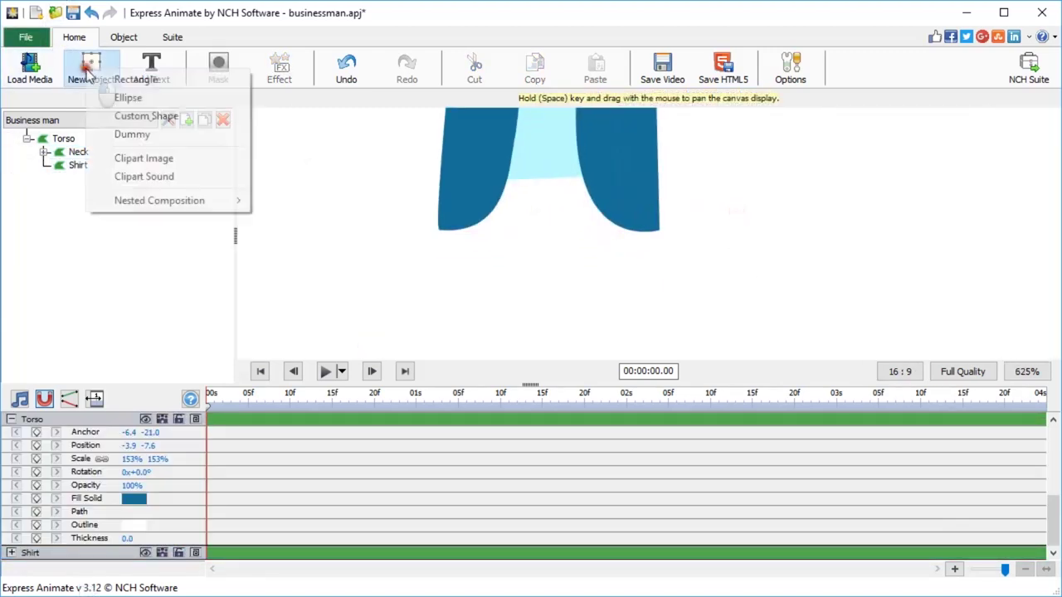
click(156, 114)
click(476, 209)
click(635, 201)
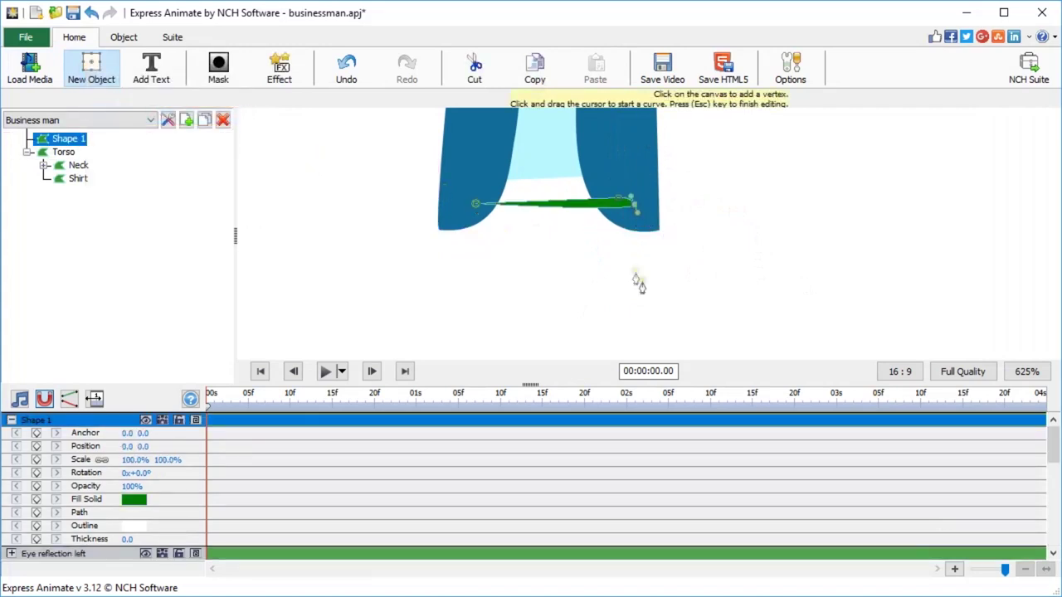
click(637, 279)
click(467, 277)
click(469, 204)
Widen the hips shape slightly and refine its corners by adjusting the side and bottom vertices
drag(460, 212, 447, 214)
drag(635, 205, 645, 206)
drag(642, 269, 645, 266)
drag(629, 283, 638, 280)
drag(461, 267, 451, 271)
drag(472, 280, 465, 283)
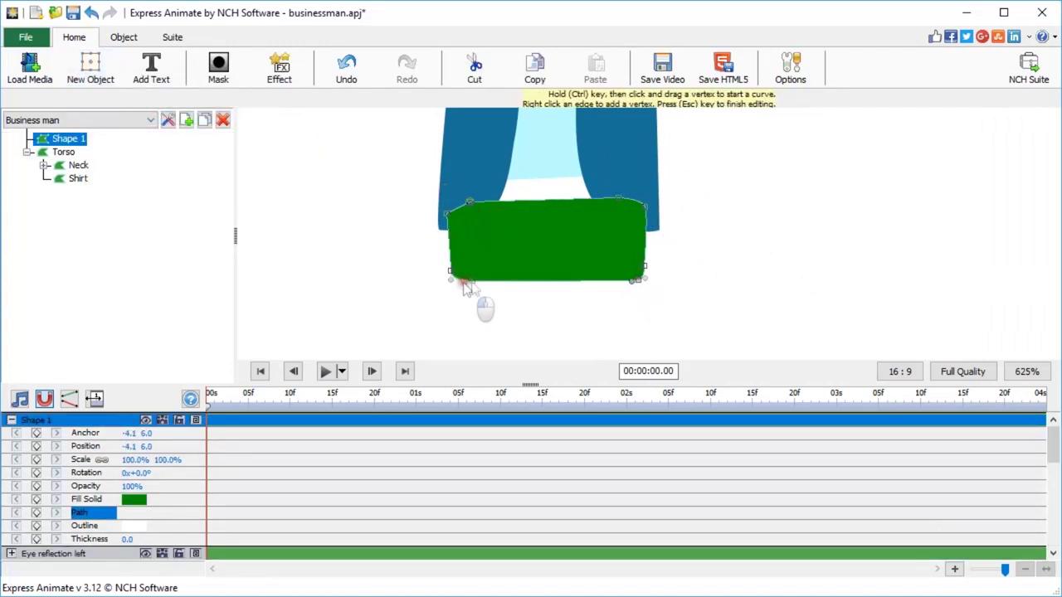
key(Escape)
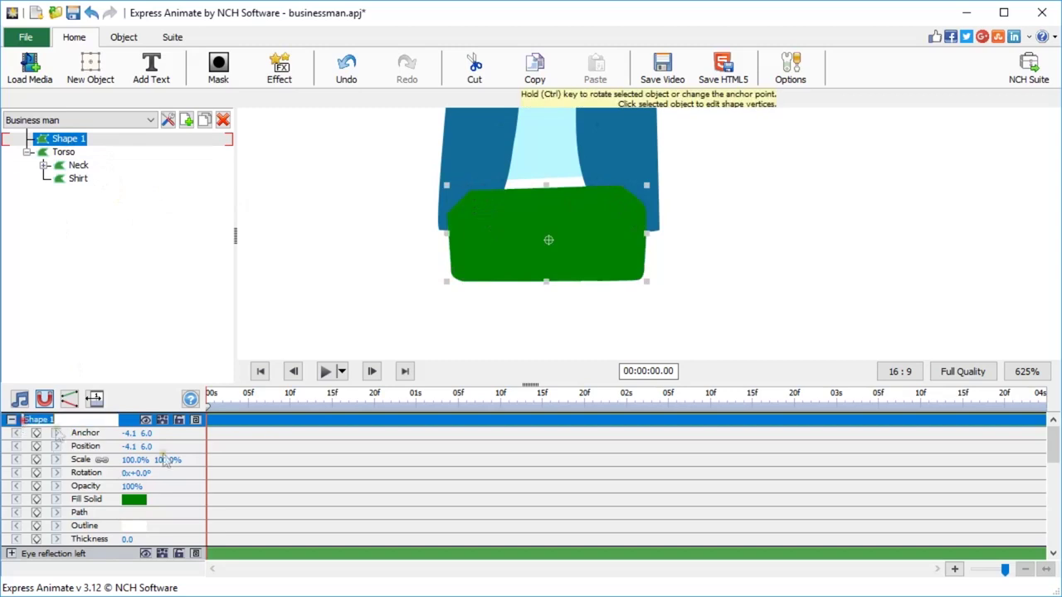
Rename the hips shape as Hips and collapse its properties
text(Hips)
key(Return)
click(59, 141)
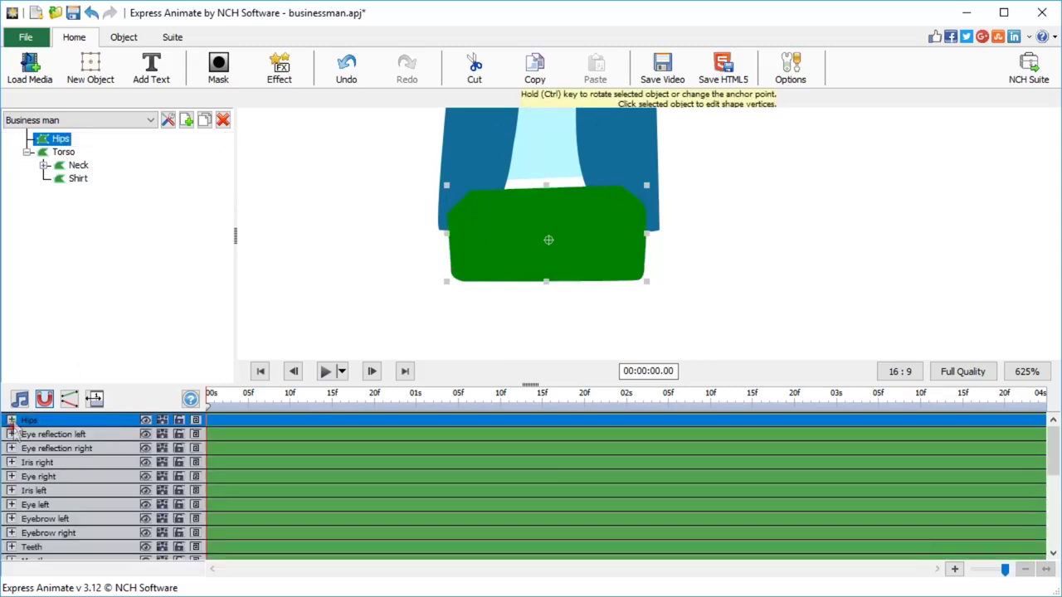
Parent the Hips shape to Torso and expand its properties
mouse_move(60, 139)
mouse_down()
mouse_move(67, 207)
mouse_move(70, 151)
mouse_up()
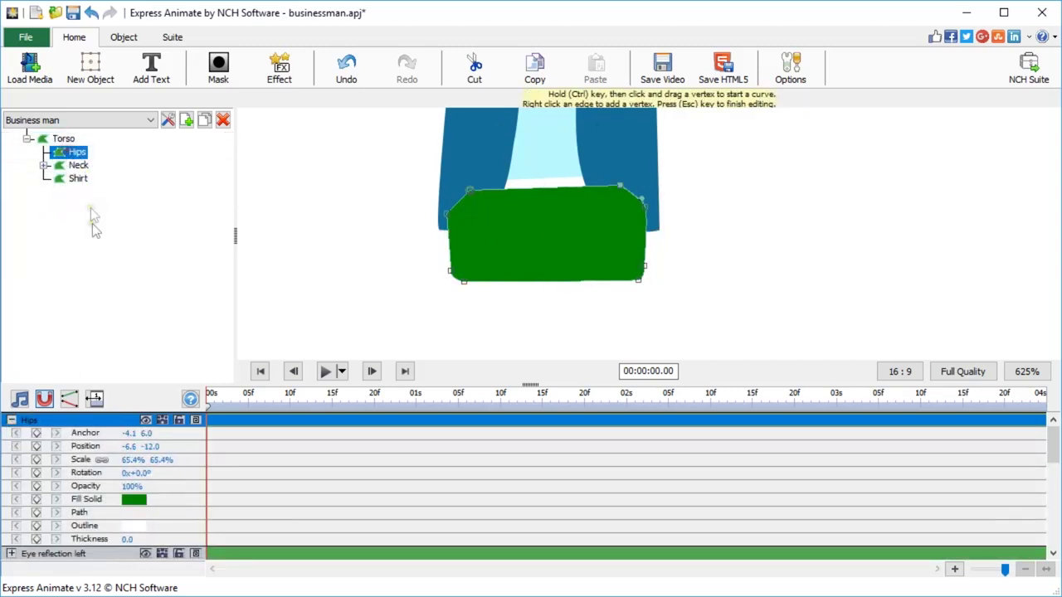
click(73, 214)
click(77, 149)
click(12, 421)
click(11, 421)
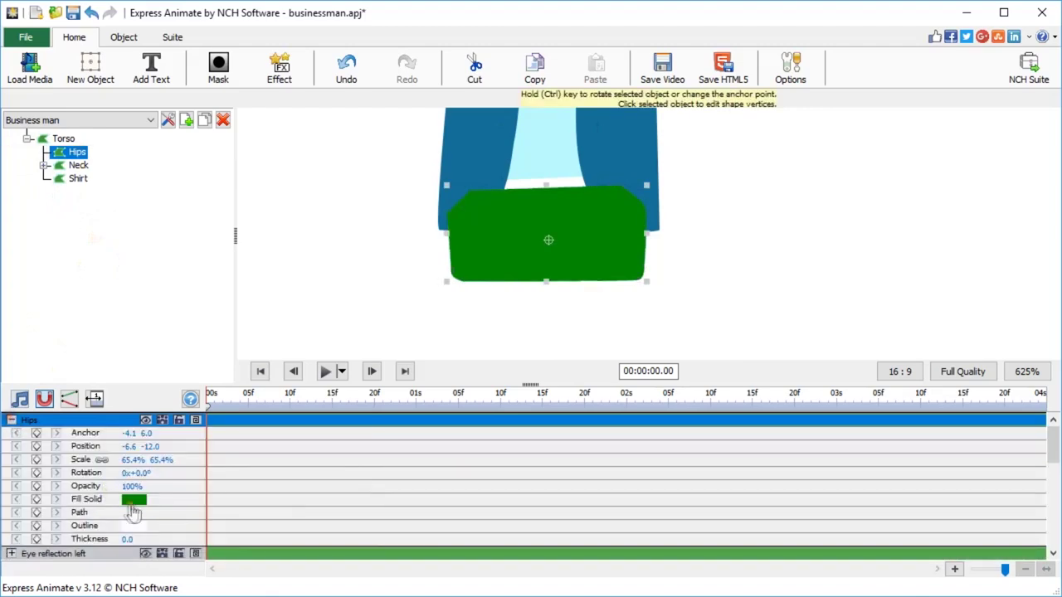
Set the solid fill of Hips to the dark grey-brown custom colour
click(133, 501)
click(245, 421)
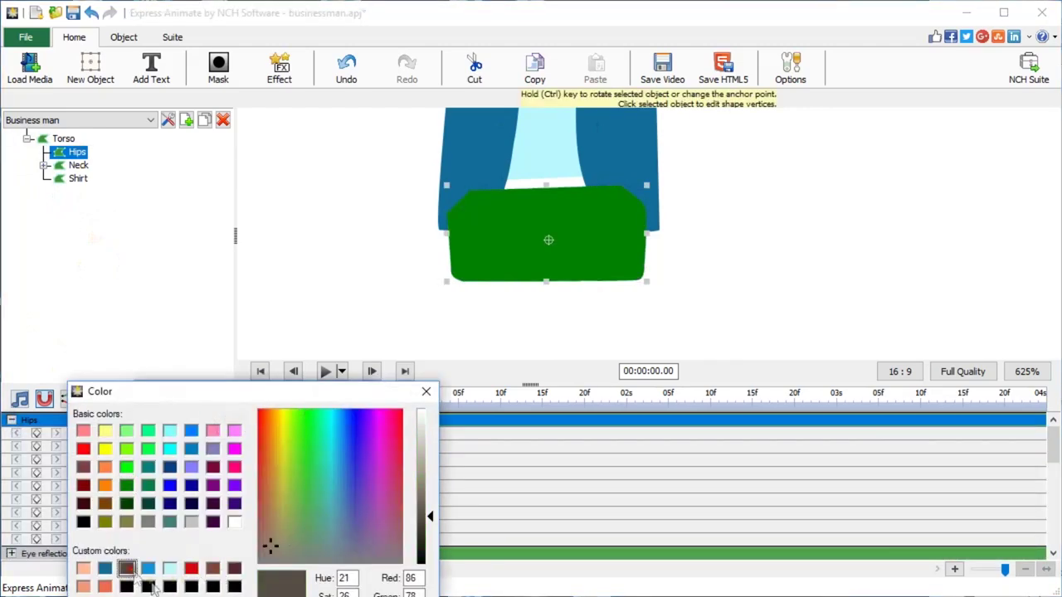
click(104, 596)
key(Return)
click(207, 249)
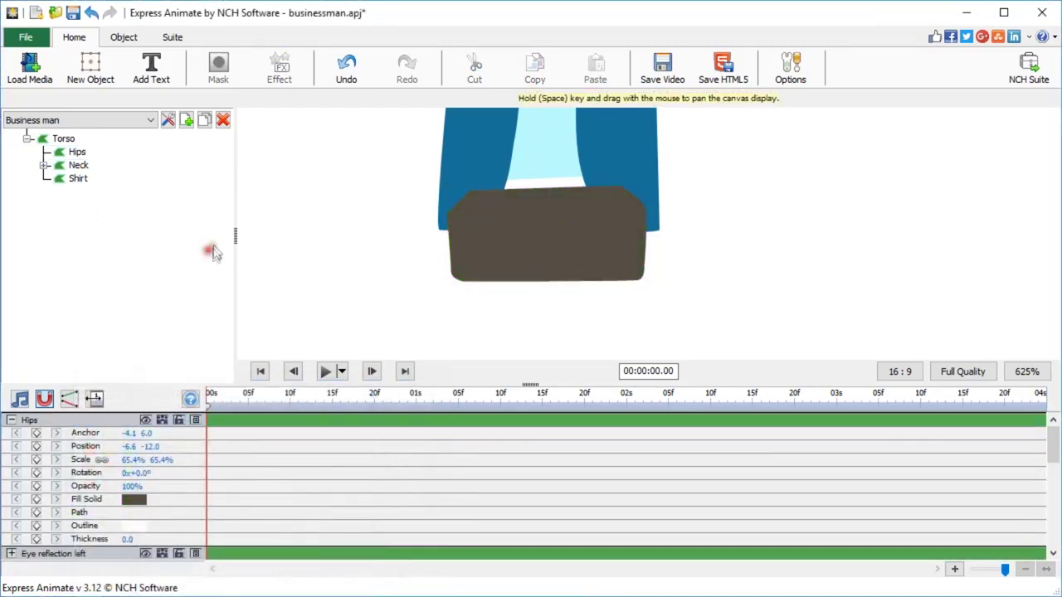
Collapse the Hips properties and move its layer below Shirt
click(12, 421)
drag(33, 420, 66, 559)
click(318, 273)
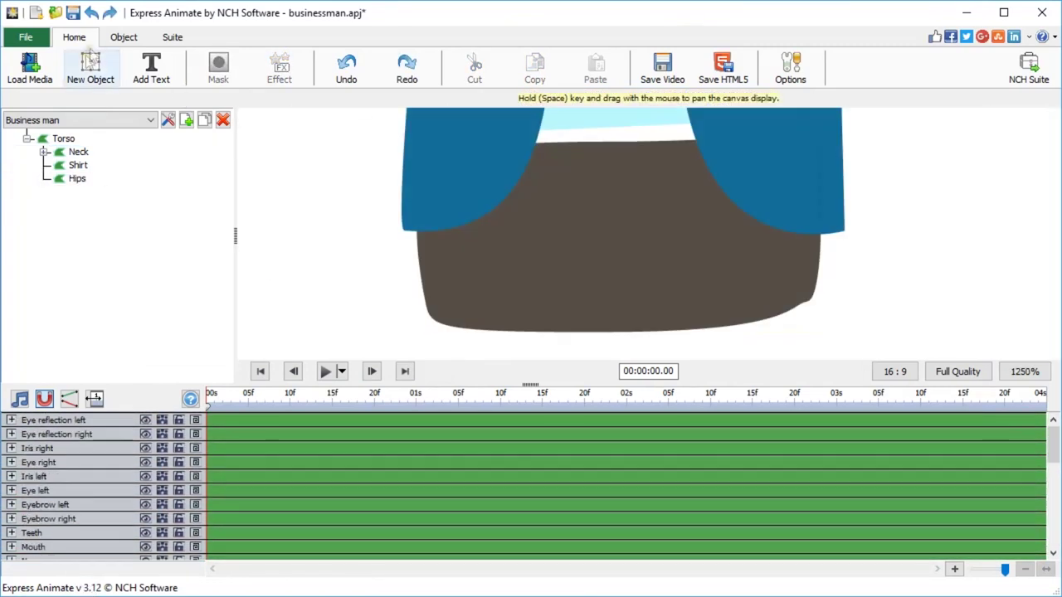
Draw a closed four-sided custom shape for the belt across the waist and adjust its two right-side vertices
click(91, 63)
click(135, 111)
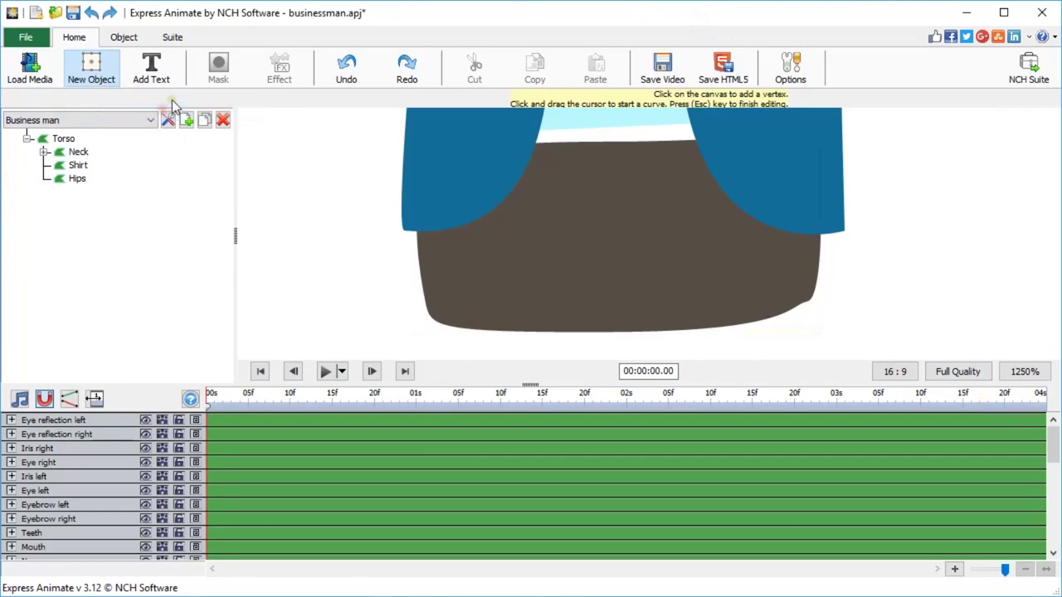
click(524, 125)
click(706, 125)
click(728, 178)
click(508, 171)
click(523, 125)
drag(728, 178, 722, 169)
drag(709, 127, 704, 124)
Set the belt shape's solid fill to the reddish-brown custom colour
click(73, 140)
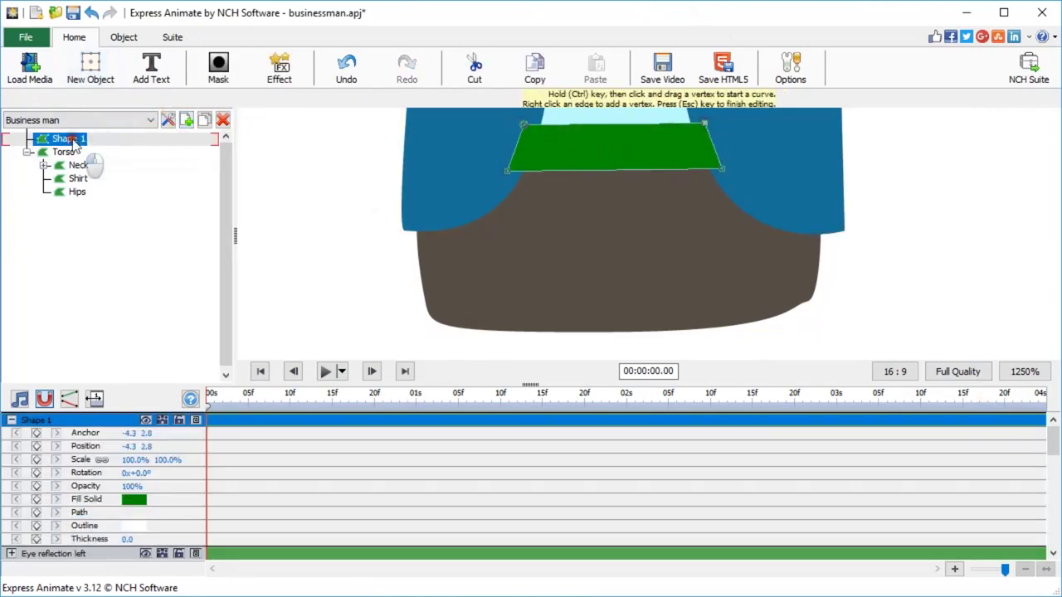
click(133, 500)
click(238, 417)
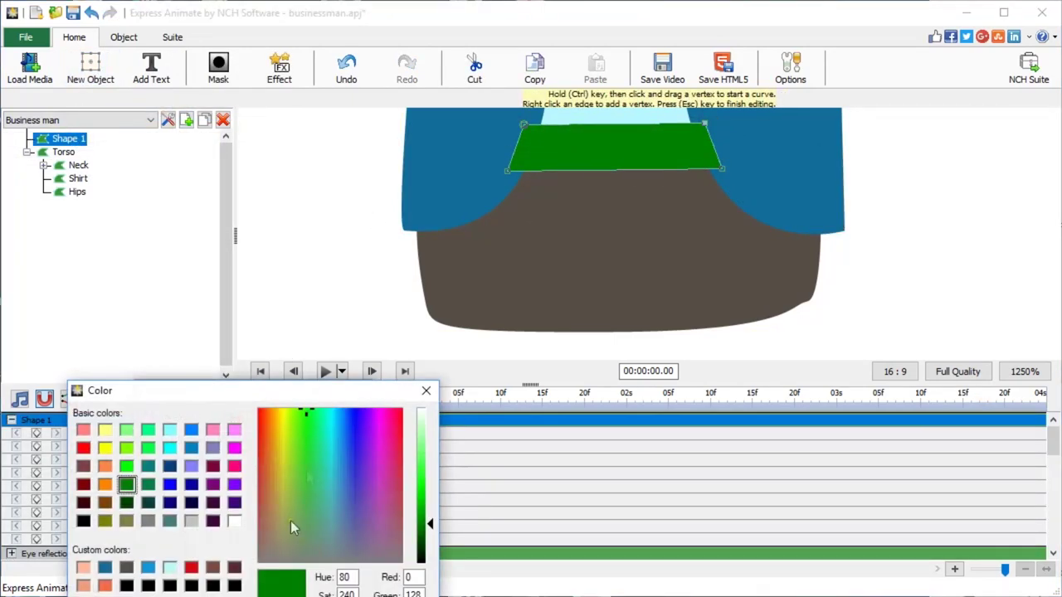
key(Return)
key(Return)
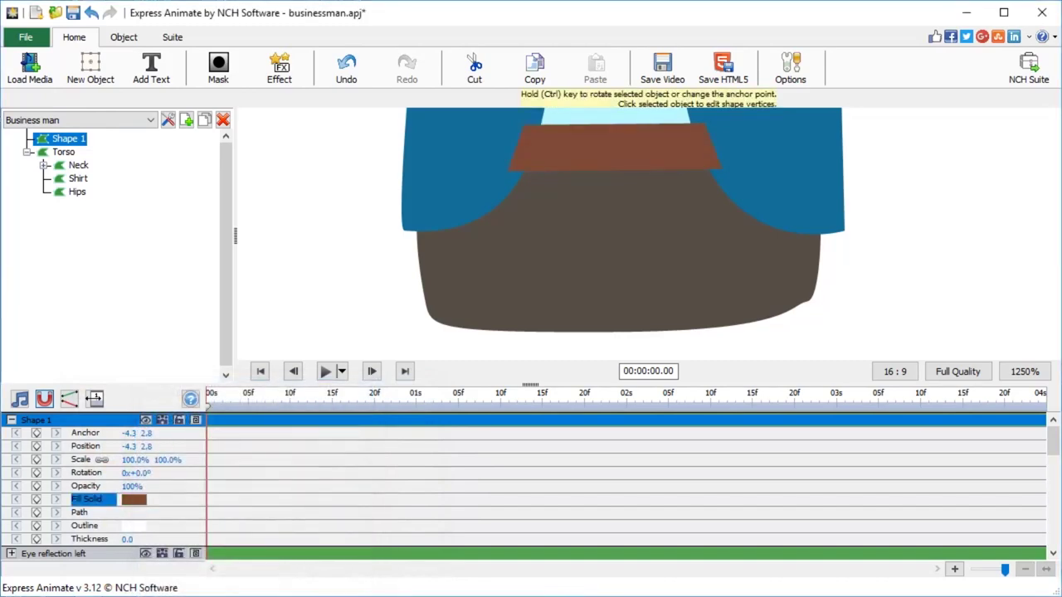
Rename the belt shape as Belt and arrange it below the Torso layer as a child of Hips
double_click(43, 420)
text(Belt)
key(Return)
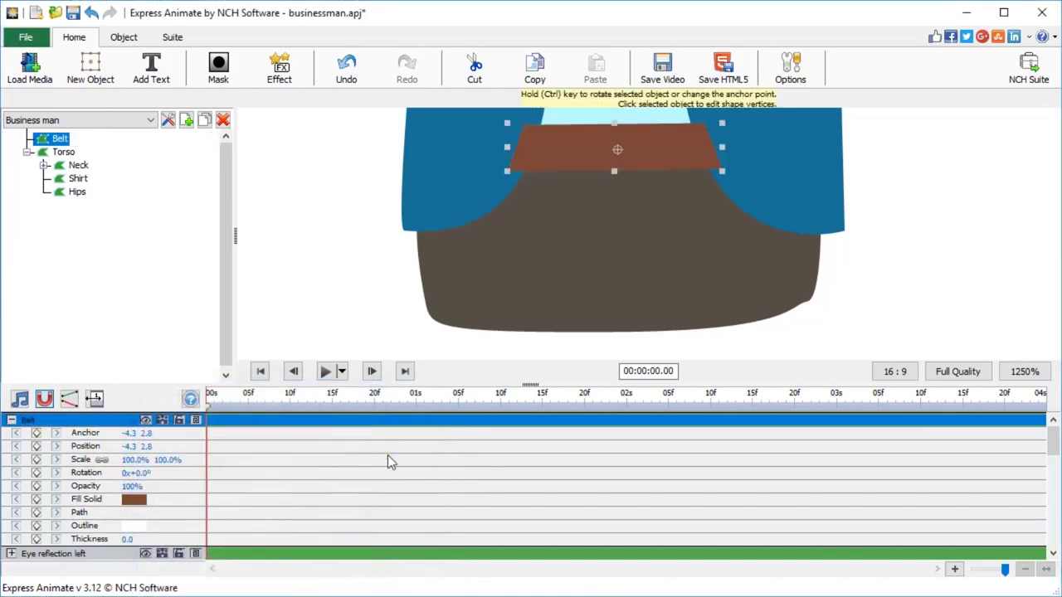
drag(43, 420, 81, 506)
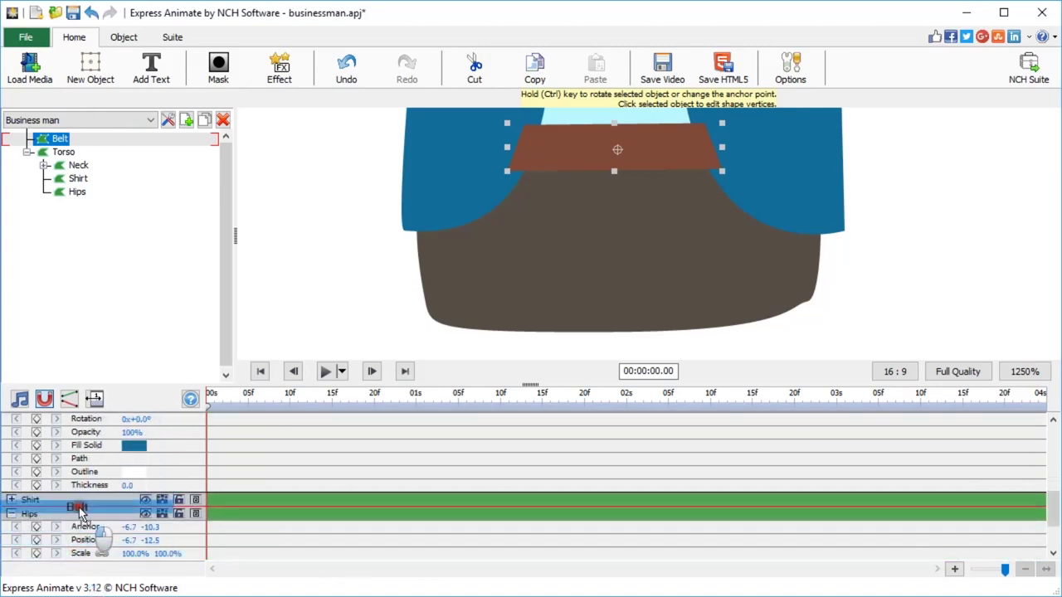
drag(81, 509, 80, 508)
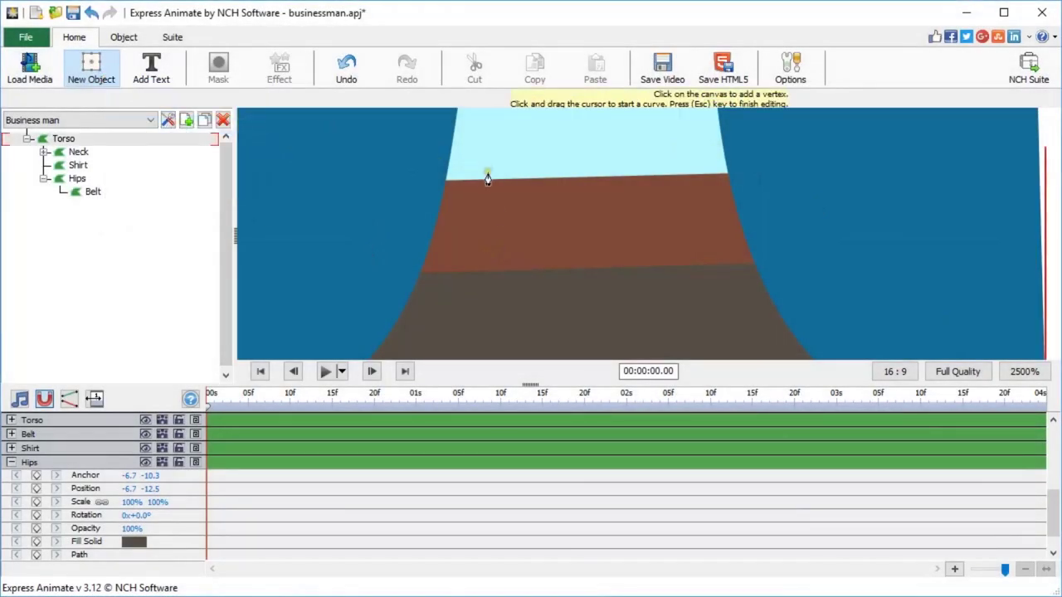
Draw a hollow rounded rectangular buckle frame over the belt as a custom shape and close the gap in its side
click(501, 208)
click(525, 208)
drag(524, 313, 540, 335)
drag(722, 332, 732, 309)
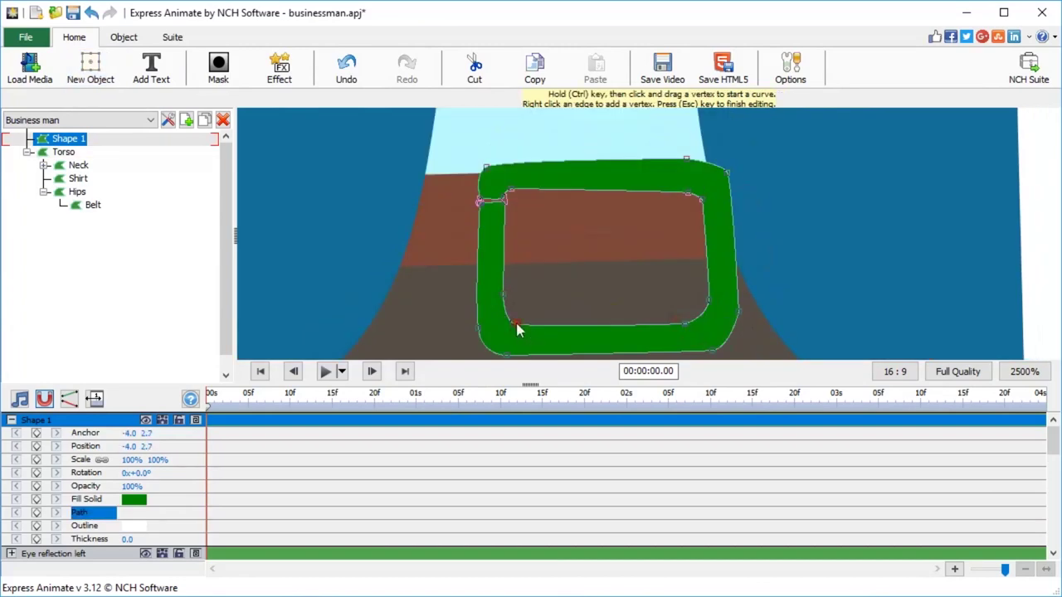
scroll(464, 319, up, 1)
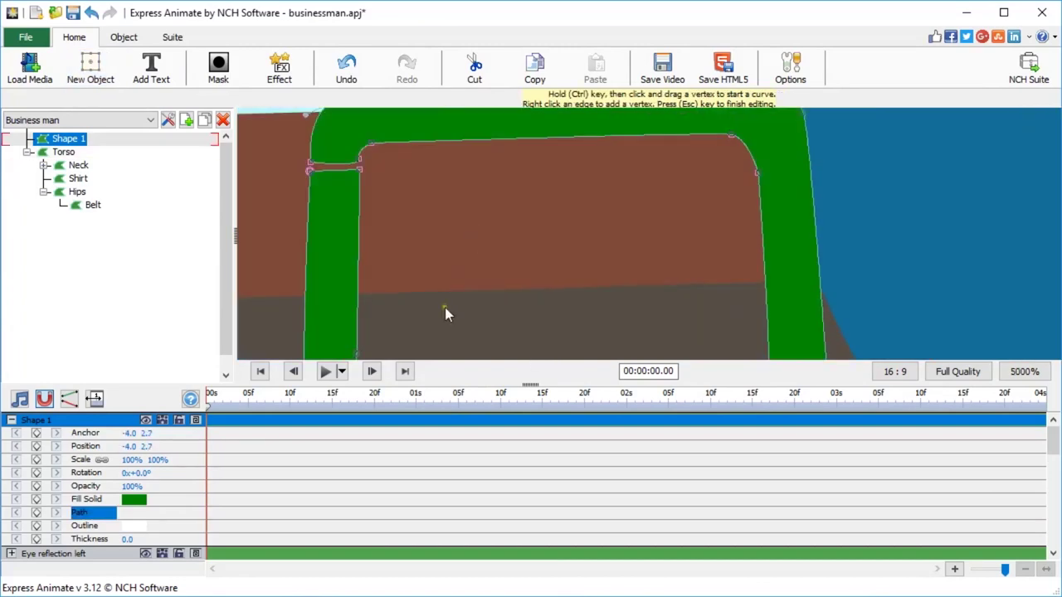
scroll(471, 243, up, 1)
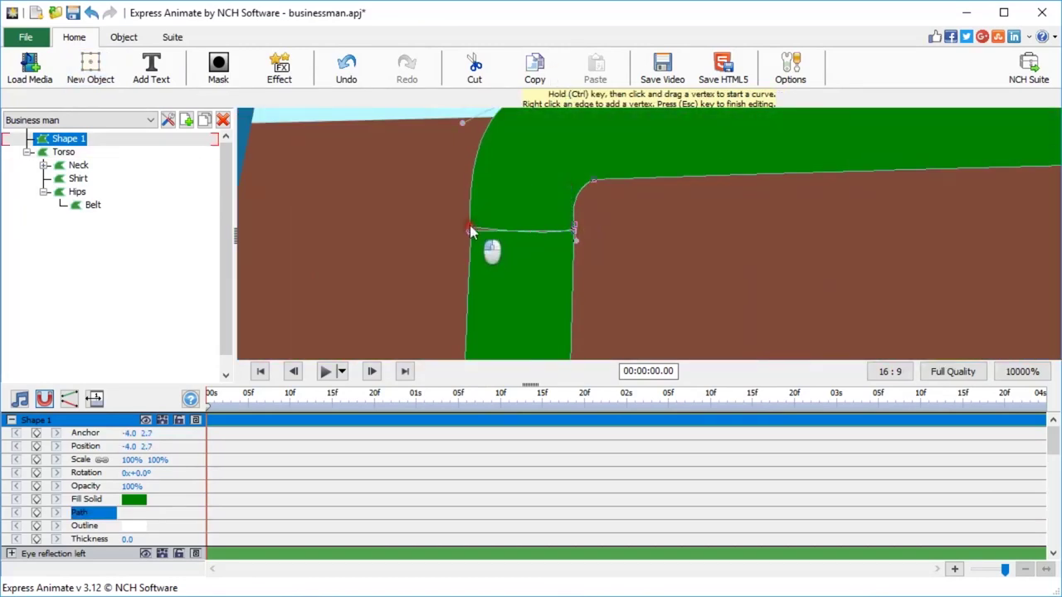
Rename the buckle shape as Belt buckle and parent it to Belt
scroll(471, 232, down, 2)
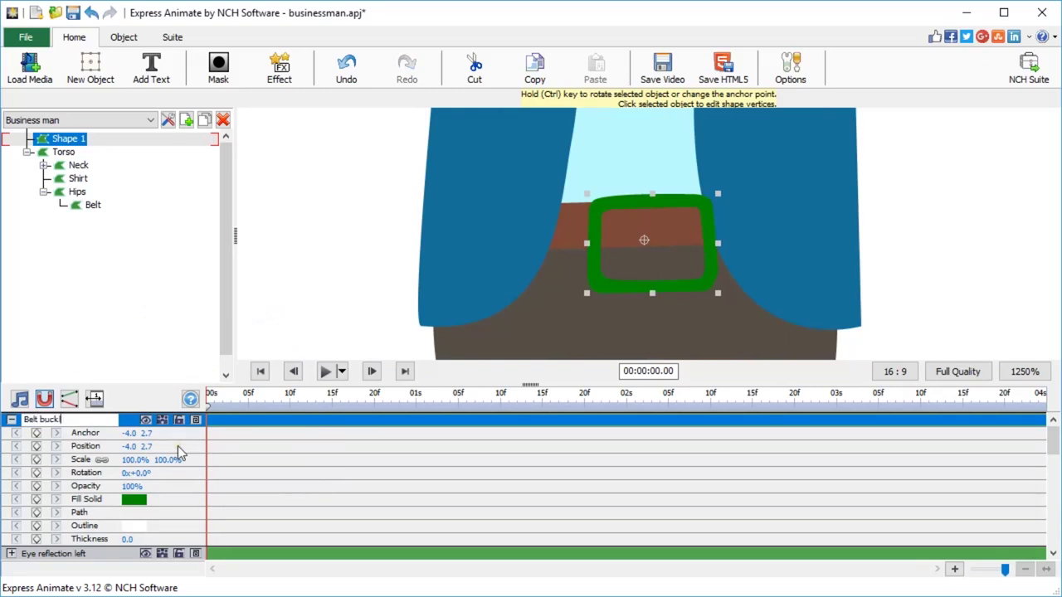
click(359, 247)
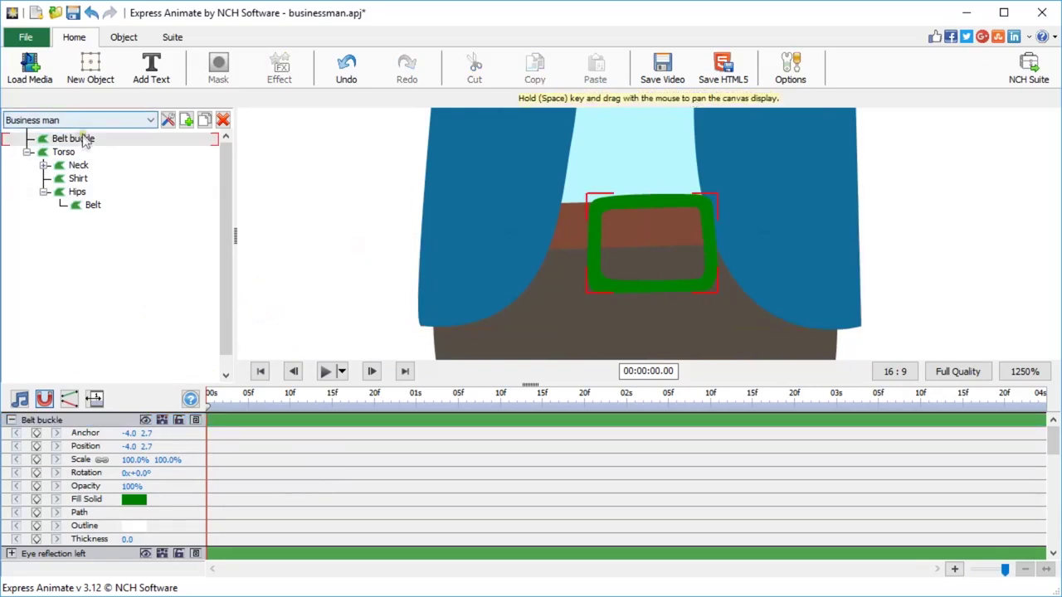
drag(84, 138, 98, 213)
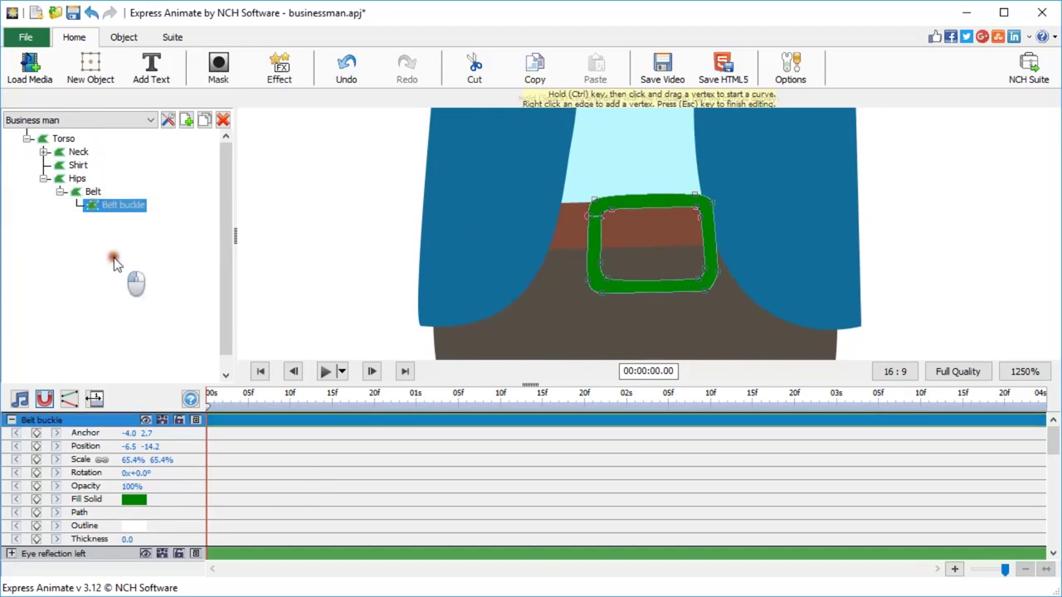
Set the solid fill of Belt buckle to the dark grey-brown custom colour
click(134, 500)
click(231, 414)
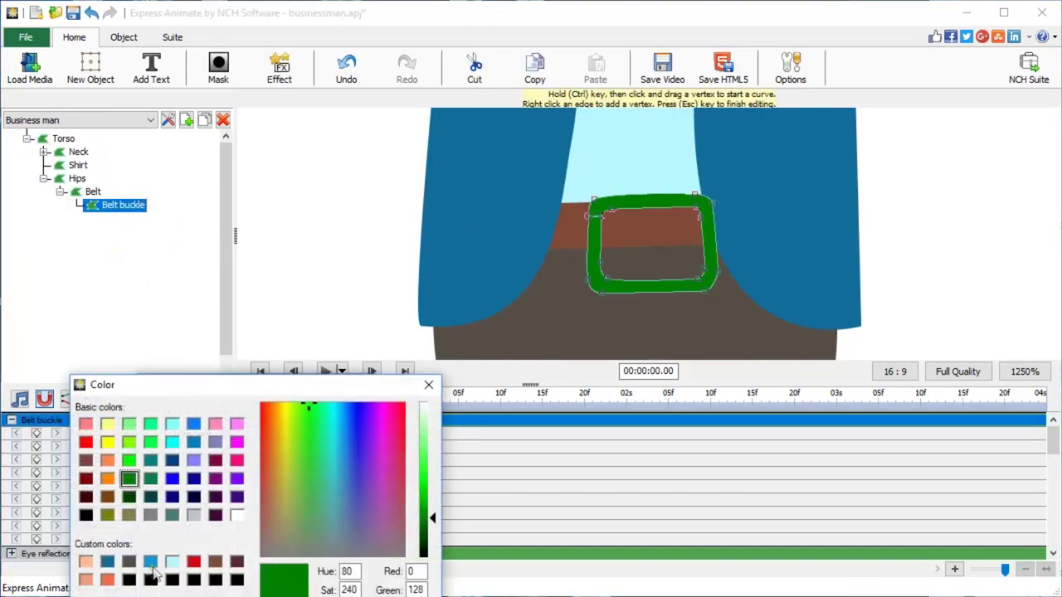
click(273, 540)
key(Return)
click(309, 330)
click(82, 243)
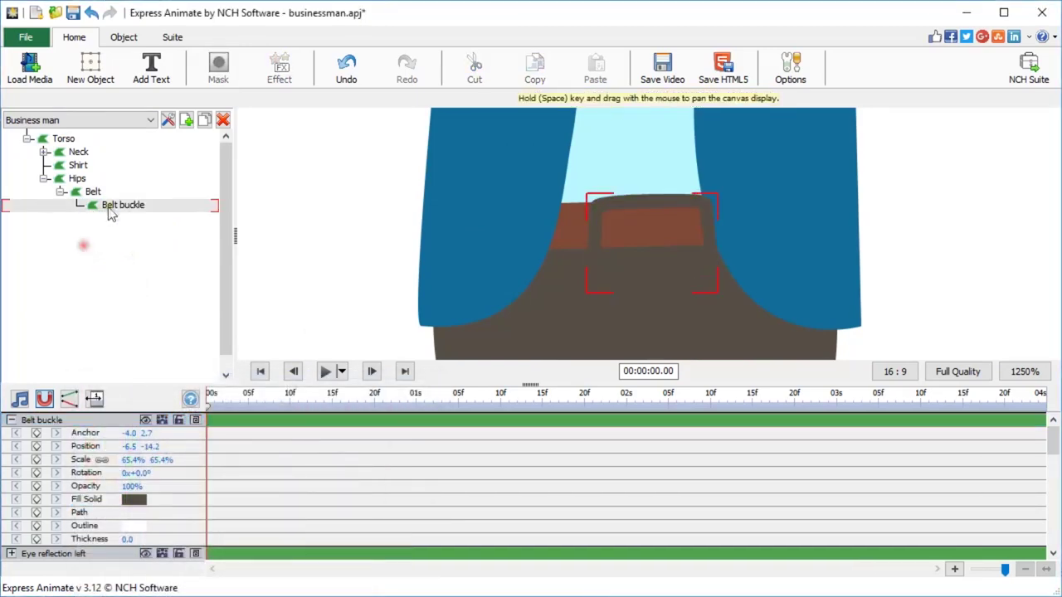
Scale the buckle down to fit on the belt and move its layer between Torso and Belt
click(107, 206)
click(12, 421)
drag(624, 197, 610, 195)
drag(134, 461, 126, 466)
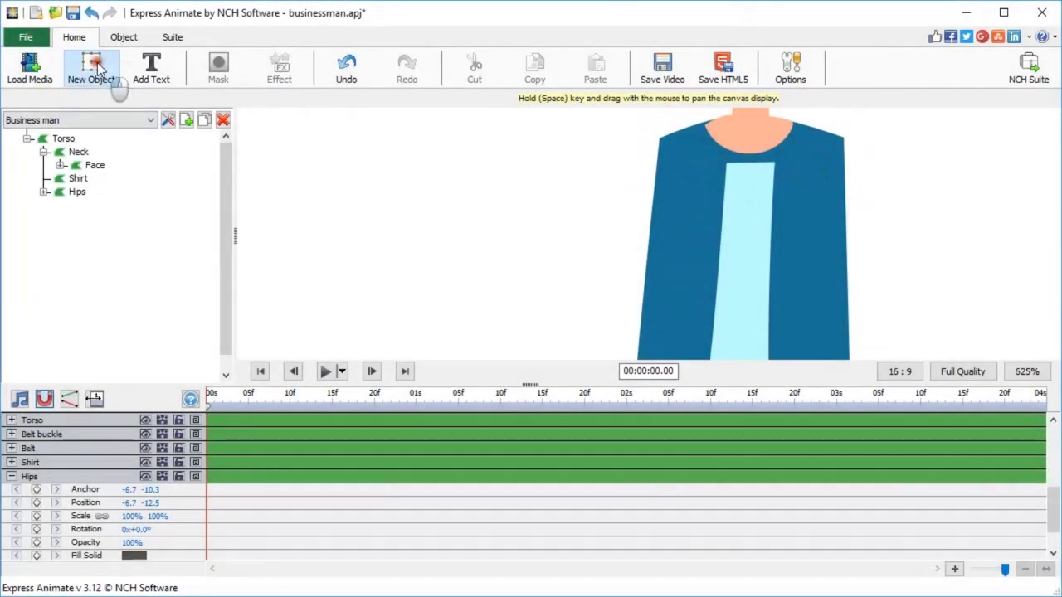
Draw a closed upper-arm custom shape slanting down from the jacket's left-hand shoulder corner, with a rounded elbow end
click(98, 66)
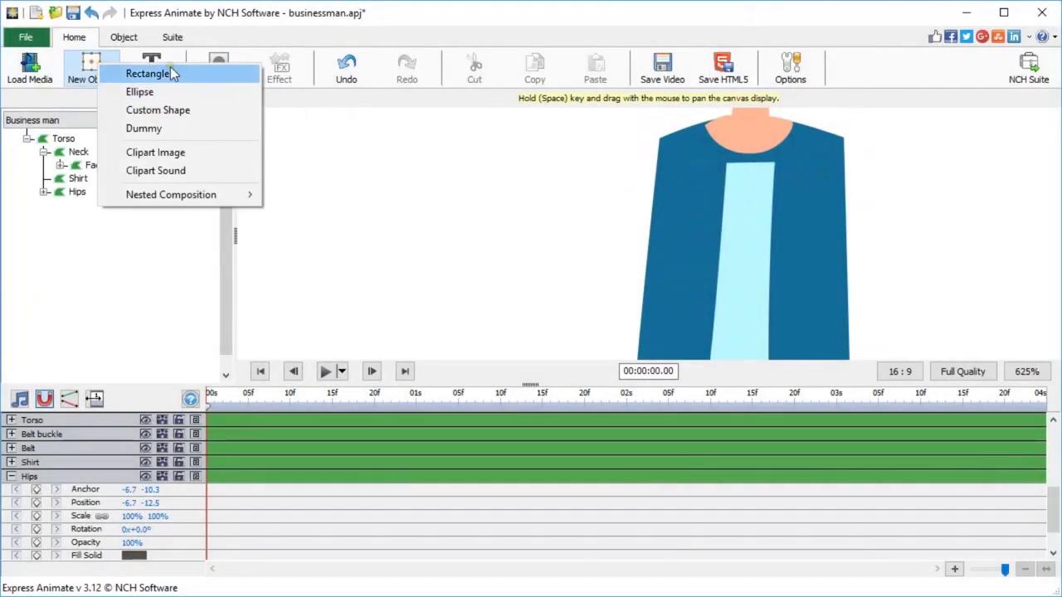
click(183, 111)
click(660, 138)
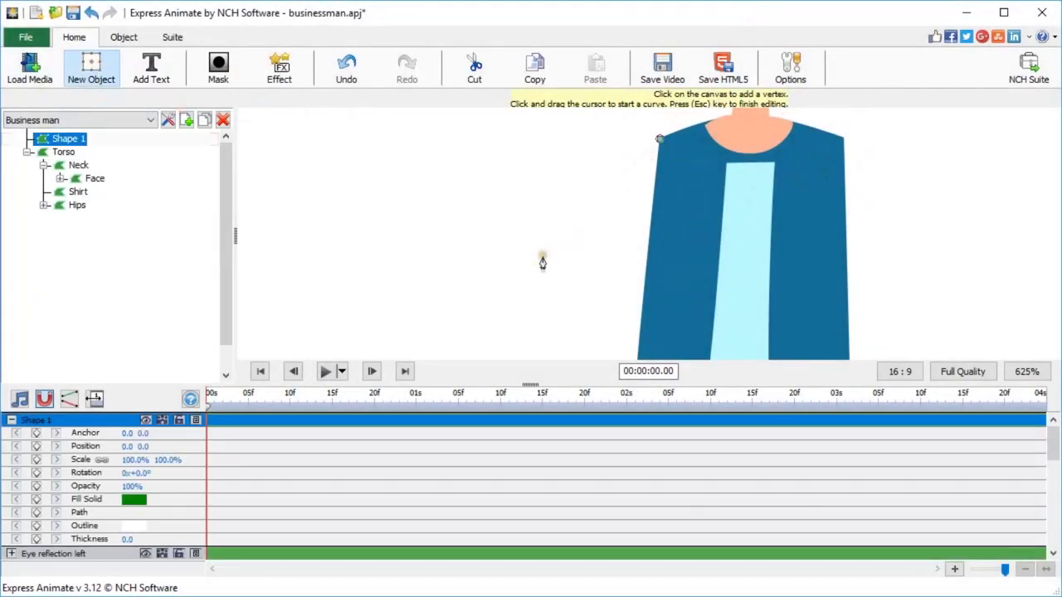
click(542, 255)
drag(545, 291, 560, 309)
click(580, 278)
click(666, 200)
click(660, 140)
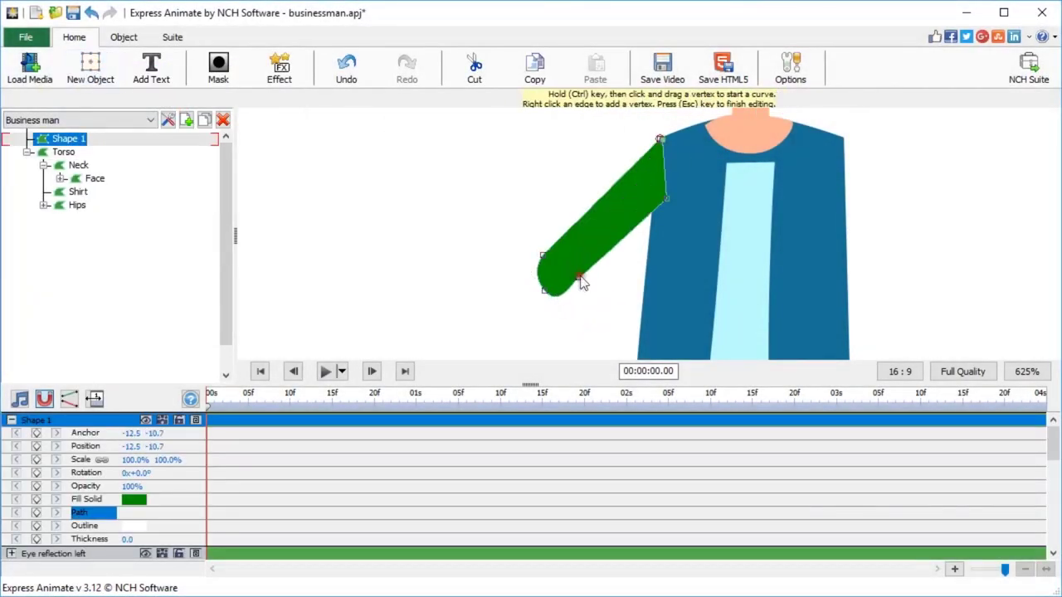
Fill the upper-arm shape with the jacket's blue and rename it as Shoulder right
click(134, 499)
key(Return)
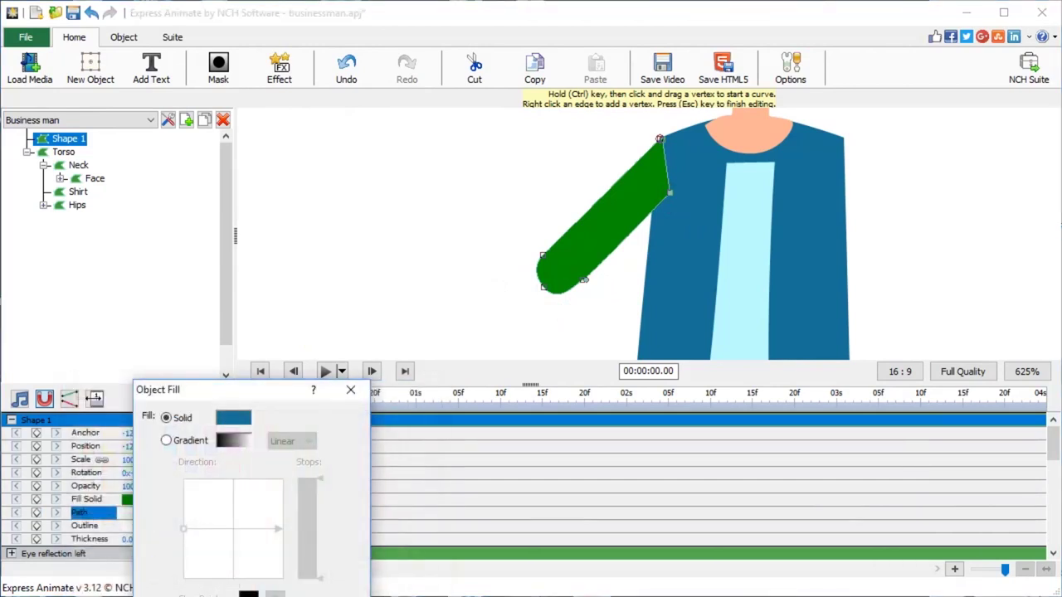
key(Return)
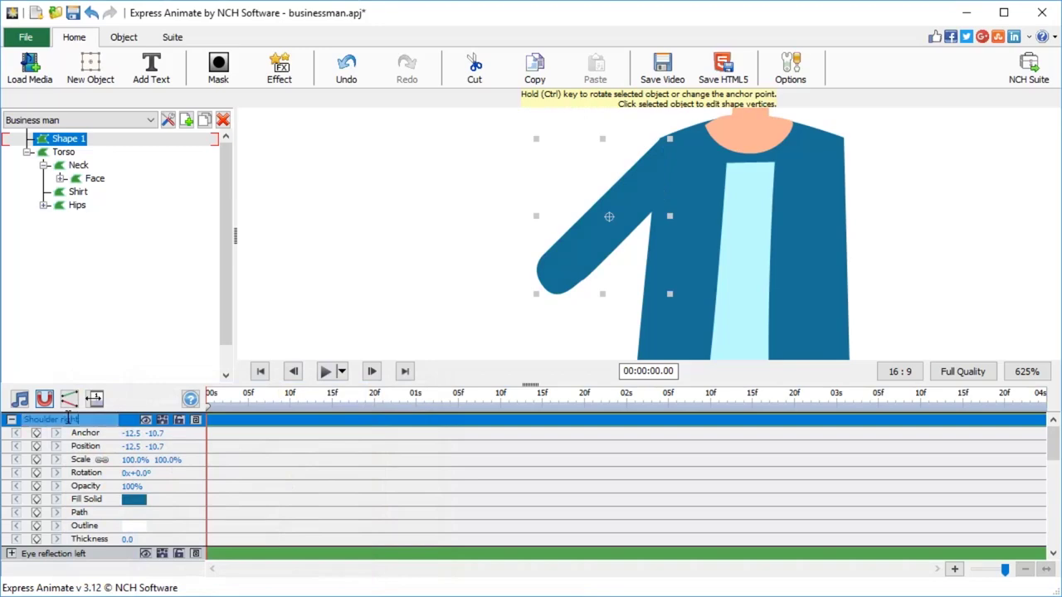
key(Return)
Parent Shoulder right to Torso and move its collapsed layer between Neck and Torso
scroll(351, 287, down, 2)
click(824, 289)
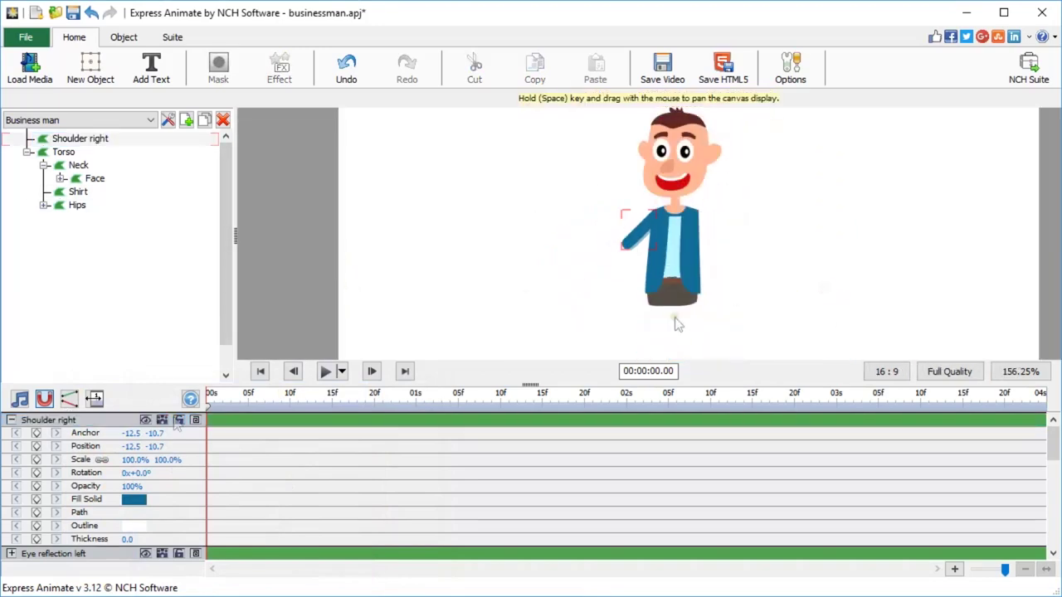
click(11, 420)
click(88, 139)
drag(83, 139, 82, 170)
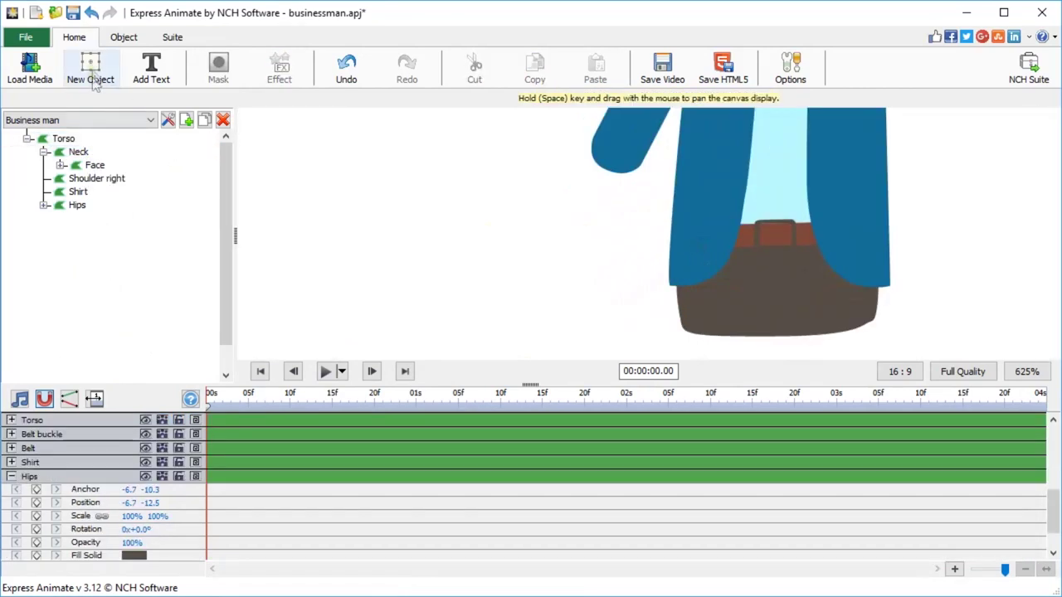
Draw a closed forearm custom shape slanting down from the elbow, with a rounded upper end and a straight cuff
click(91, 66)
click(197, 115)
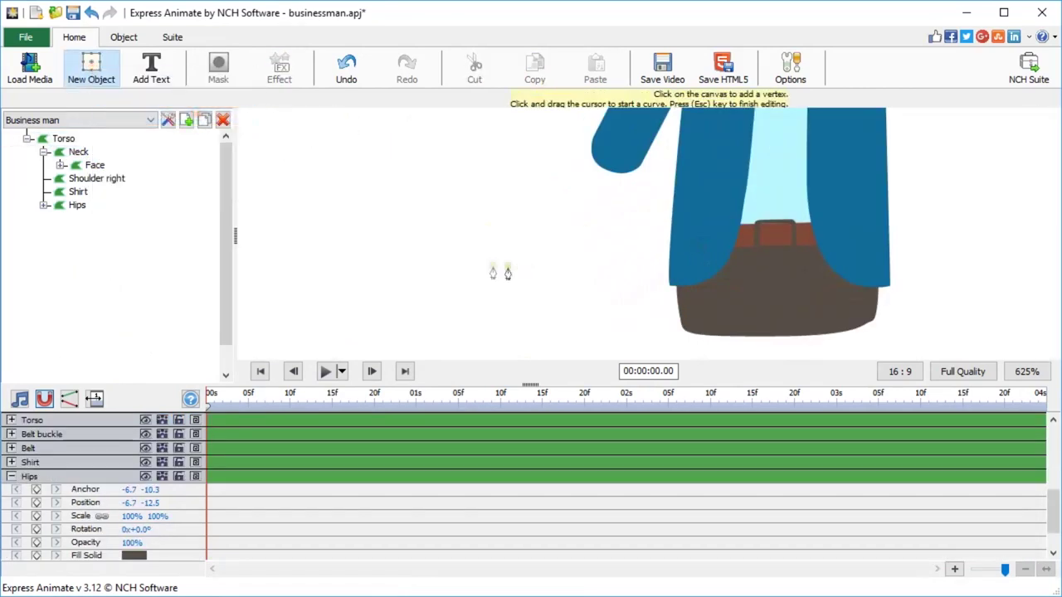
click(490, 272)
drag(590, 152, 634, 180)
click(540, 305)
key(Escape)
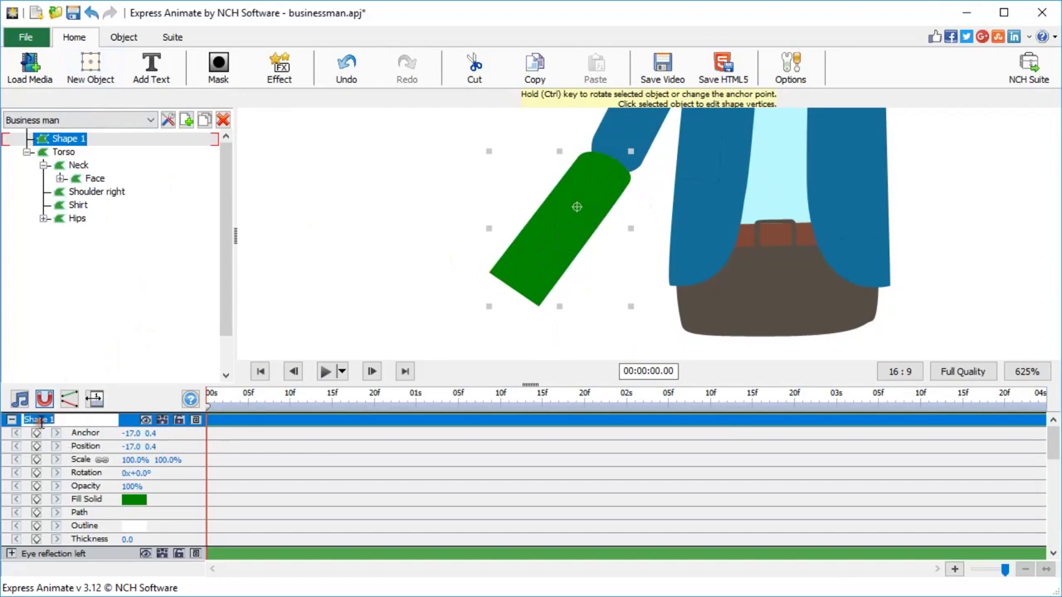
Rename the forearm shape as Arm right and set its solid fill to the jacket's blue
key(Return)
click(131, 501)
click(226, 408)
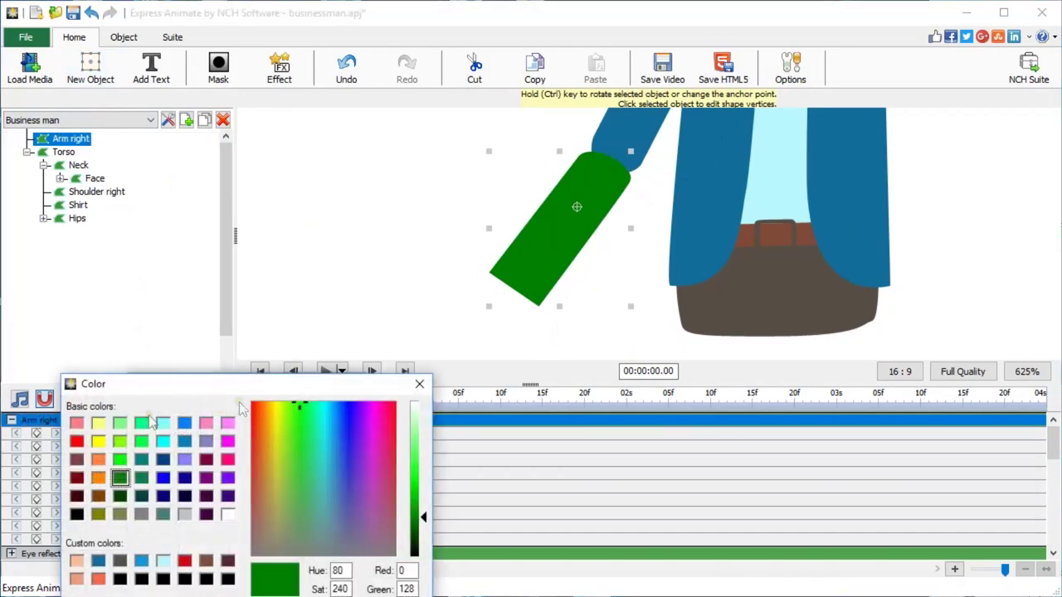
click(139, 579)
key(Return)
key(Return)
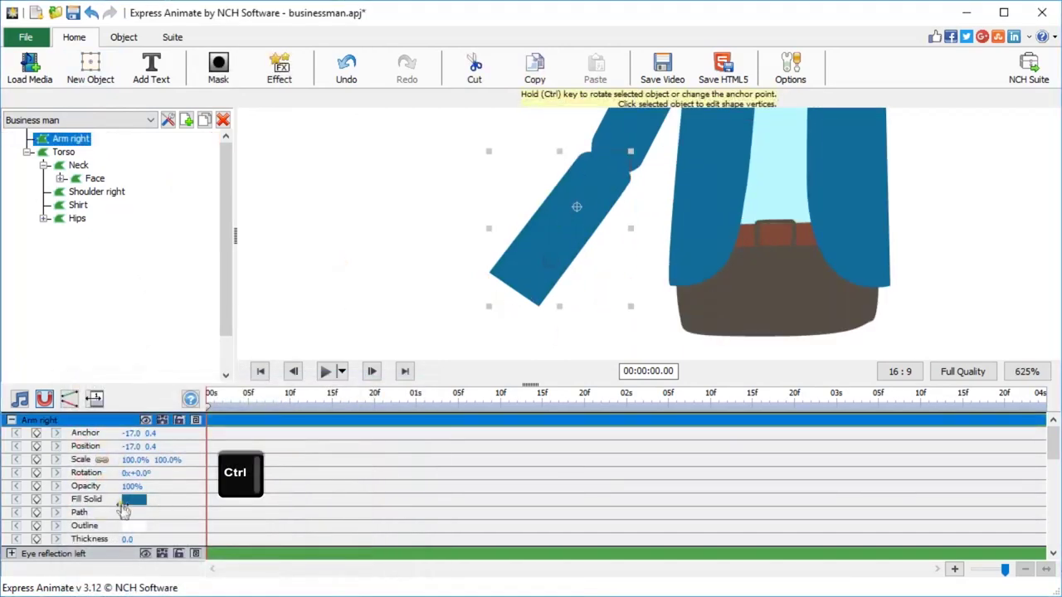
Rotate Arm right to -7.0° and shift it to position -16.4, 0.4 to line up with the elbow
drag(145, 480, 133, 488)
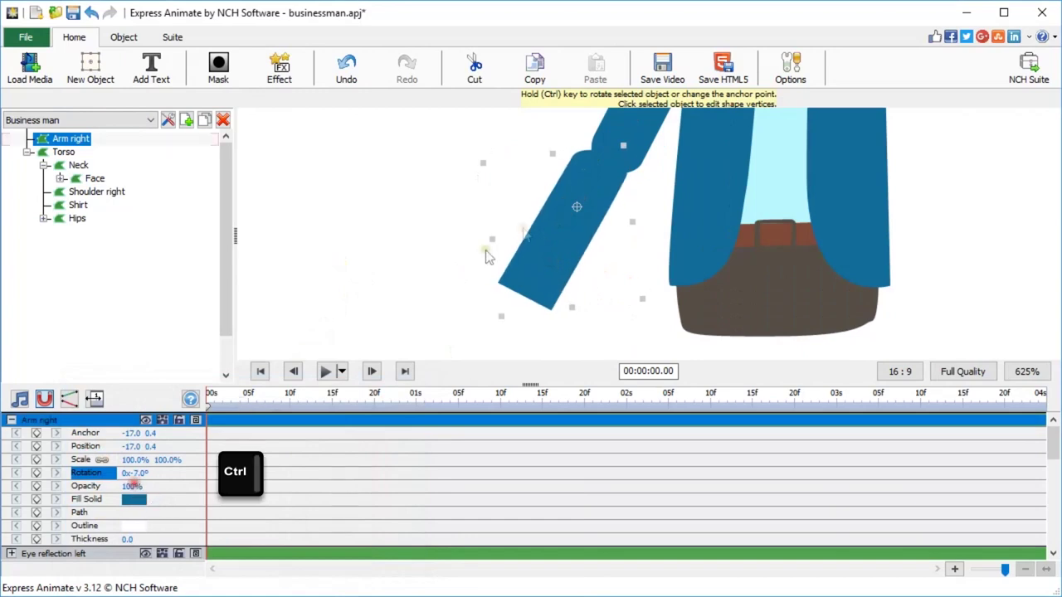
drag(565, 247, 574, 241)
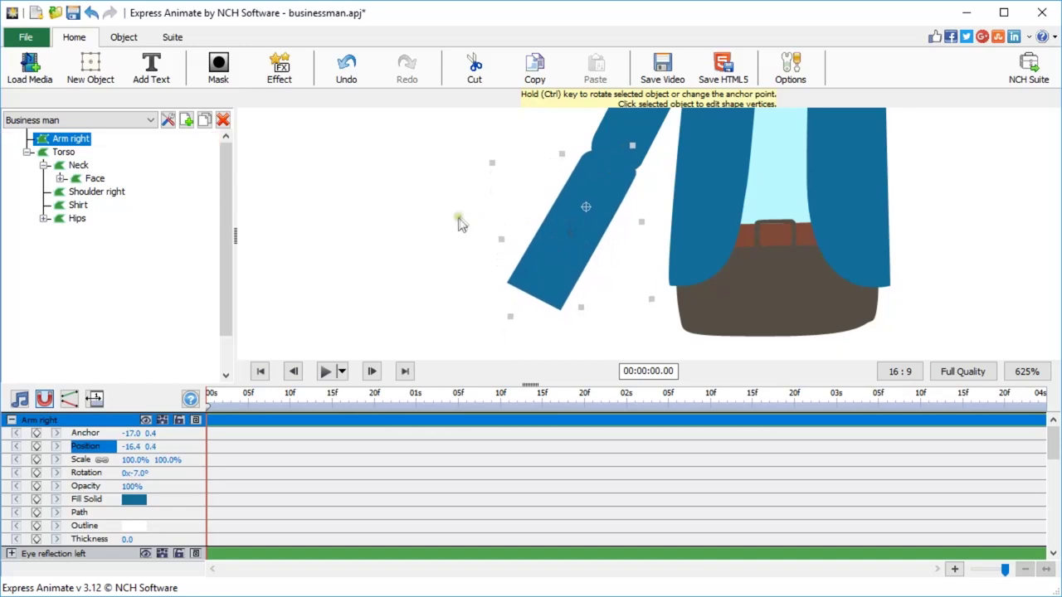
scroll(440, 219, down, 2)
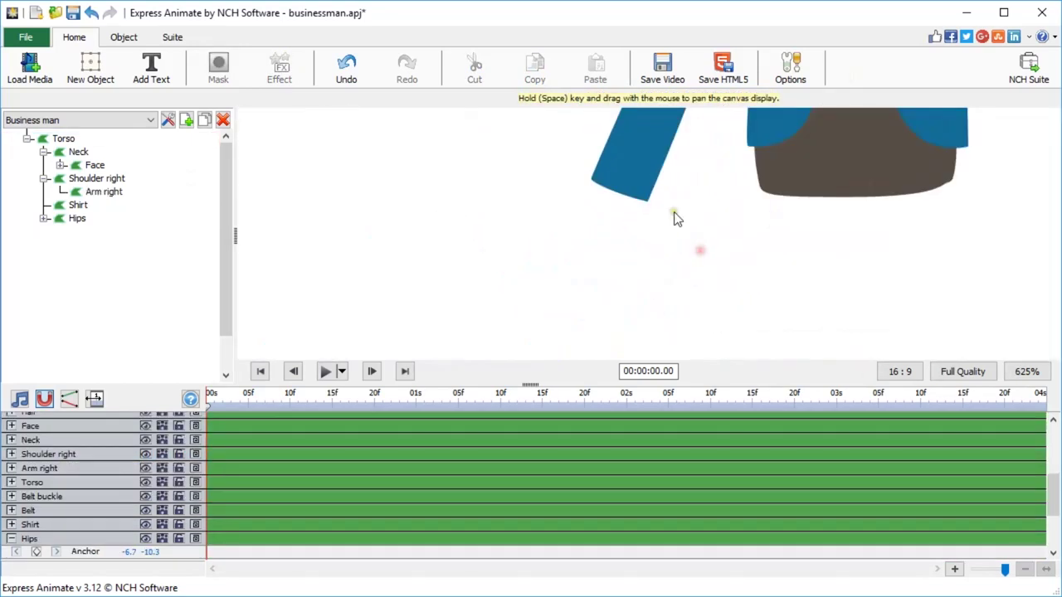
Draw a closed custom shape of an open hand below the right arm, with a straight wrist, thumb and four fingers
click(90, 67)
click(158, 102)
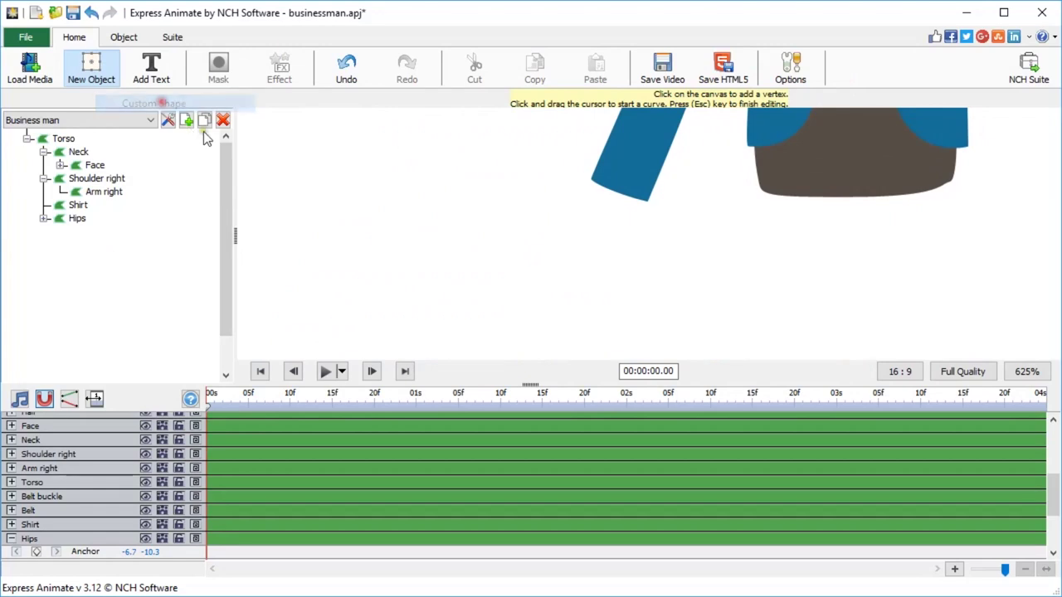
click(532, 207)
click(574, 205)
drag(583, 246, 592, 256)
drag(606, 272, 581, 285)
click(592, 272)
drag(588, 322, 584, 329)
drag(577, 304, 571, 290)
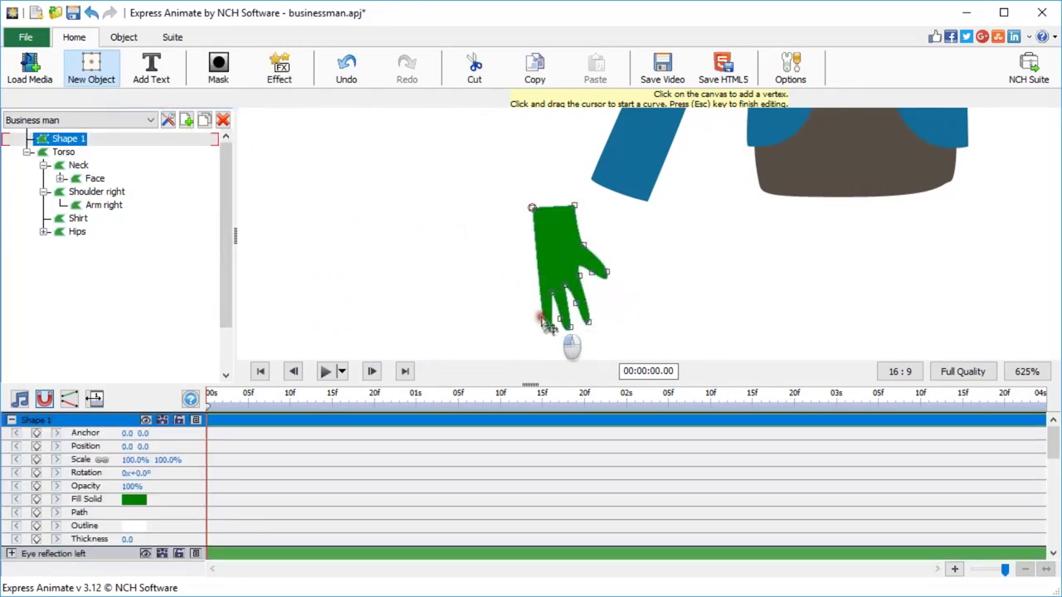
key(Escape)
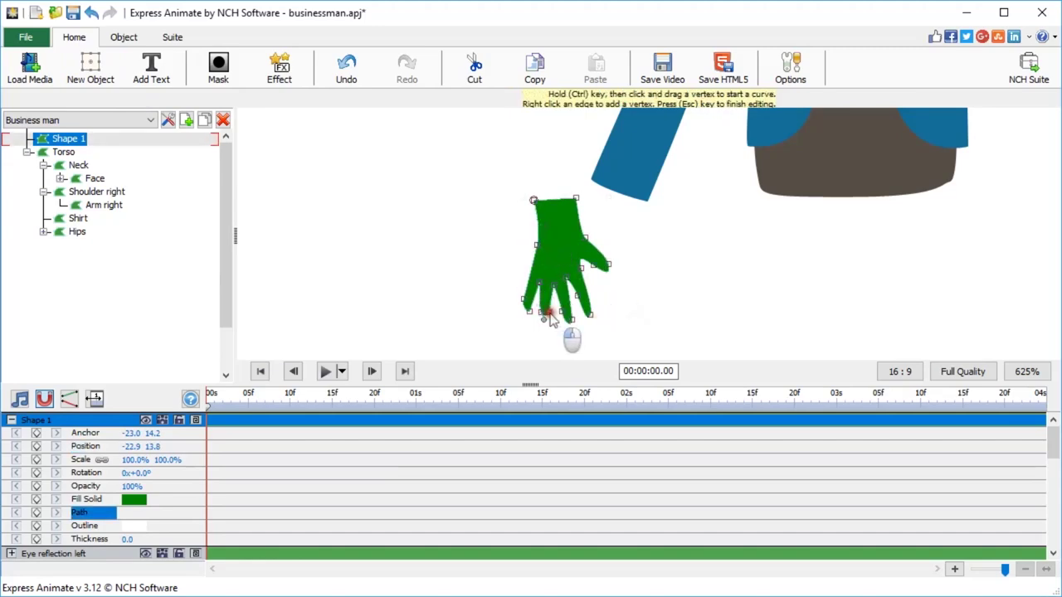
key(Escape)
Set the hand shape's solid fill to the custom skin tone
click(134, 500)
click(246, 413)
click(91, 569)
key(Return)
key(Return)
click(623, 294)
scroll(517, 261, up, 2)
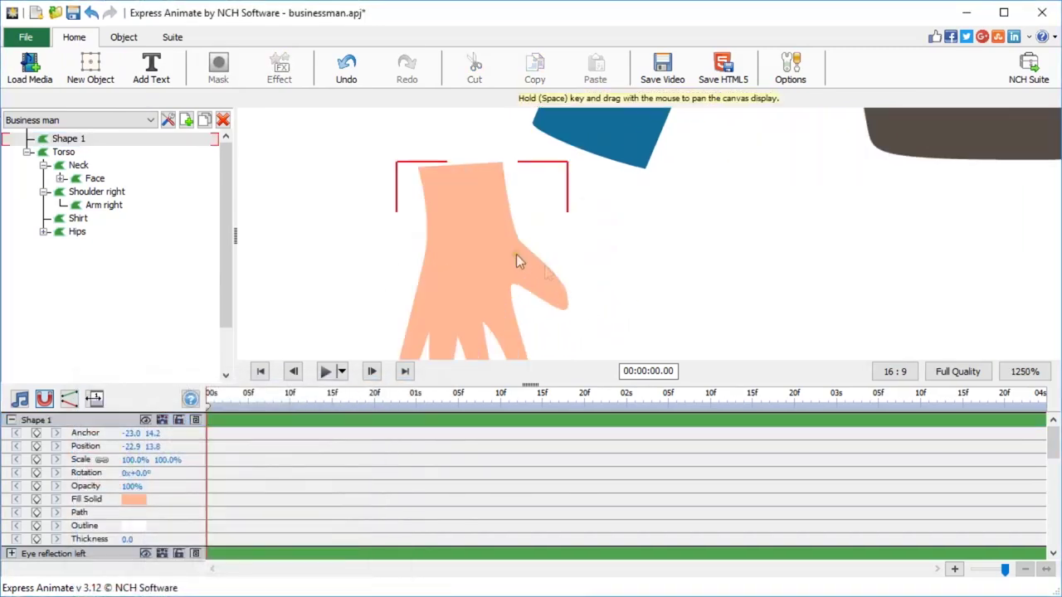
Rename the hand shape as Hand
click(516, 255)
click(65, 139)
double_click(63, 422)
text(Hand)
key(Return)
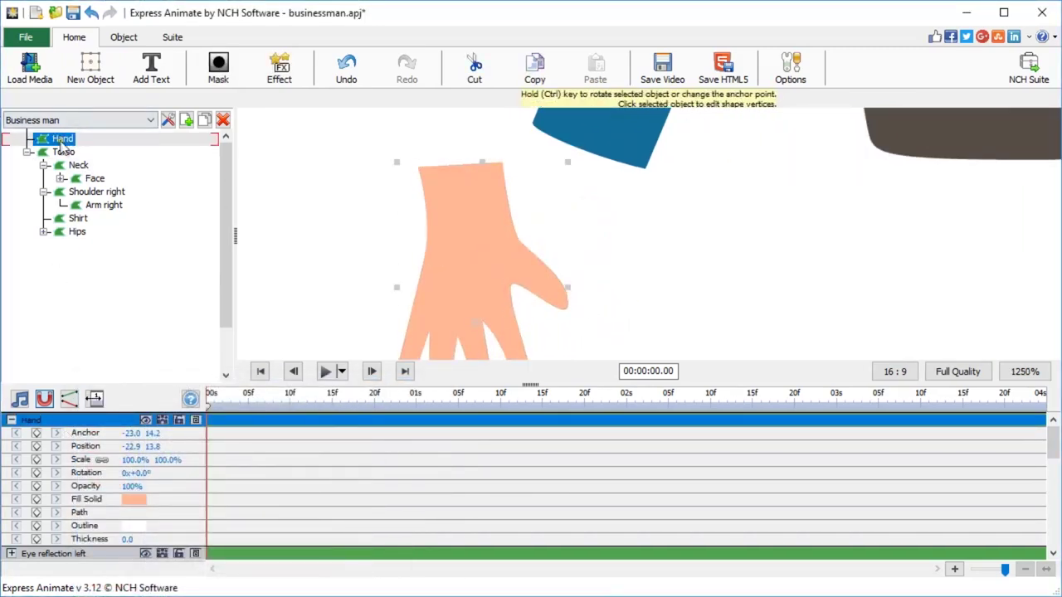
Parent Hand to Arm right, place it at the cuff at position -17.0, -6.2, and order its collapsed layer between Arm right and Torso
drag(60, 141, 102, 205)
click(494, 251)
scroll(494, 251, down, 2)
key(Escape)
mouse_move(613, 241)
mouse_down()
mouse_move(639, 252)
mouse_move(633, 234)
mouse_up()
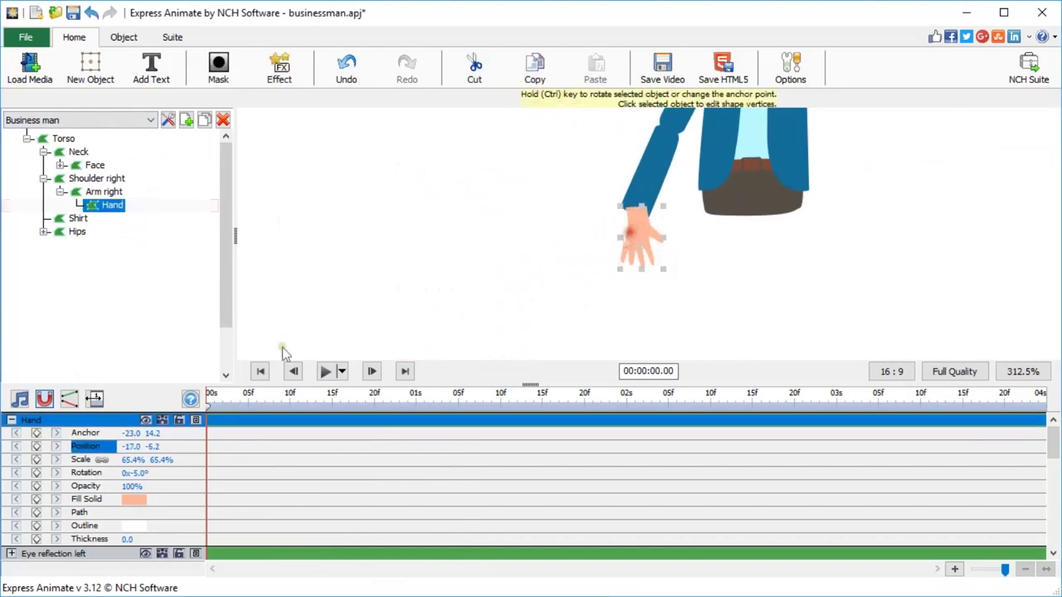
click(11, 420)
scroll(71, 531, down, 5)
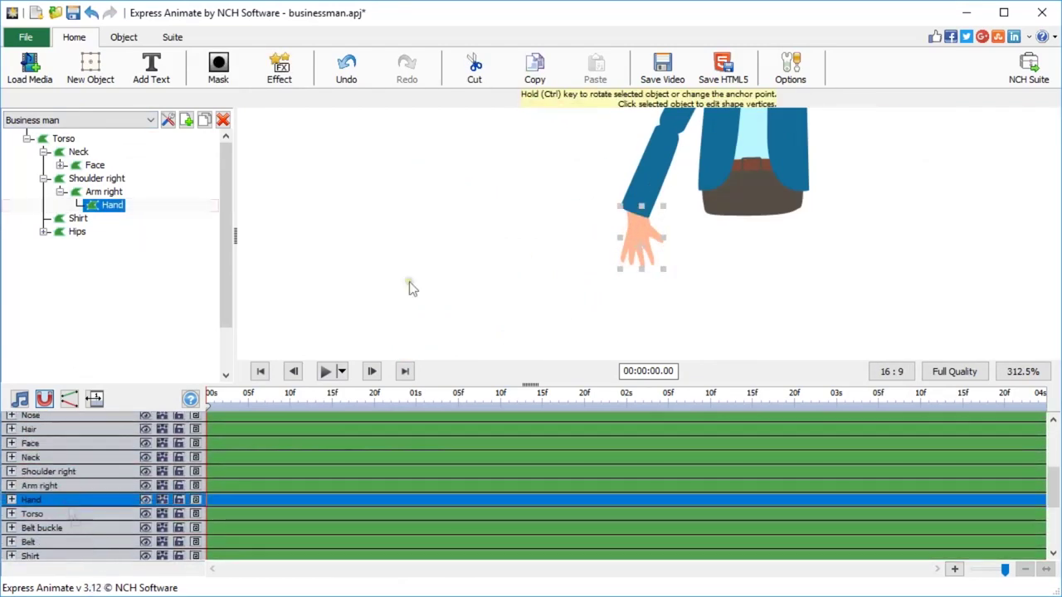
Rotate Hand to 30.0° and shift it to about -18.0, -5.7 to fit the cuff of Arm right
click(11, 500)
scroll(91, 520, down, 2)
drag(135, 455, 121, 459)
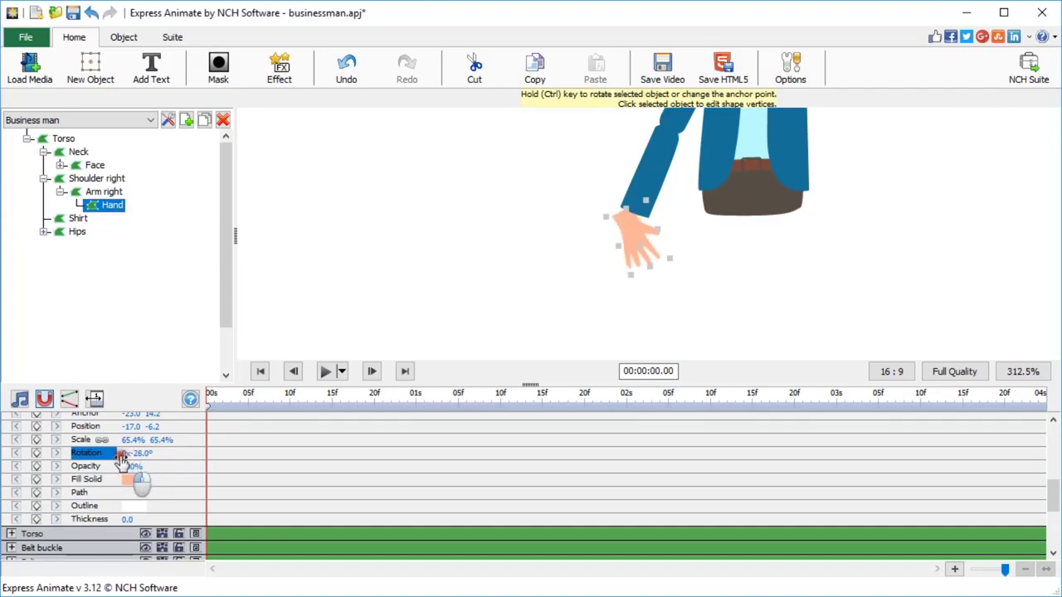
drag(659, 237, 633, 239)
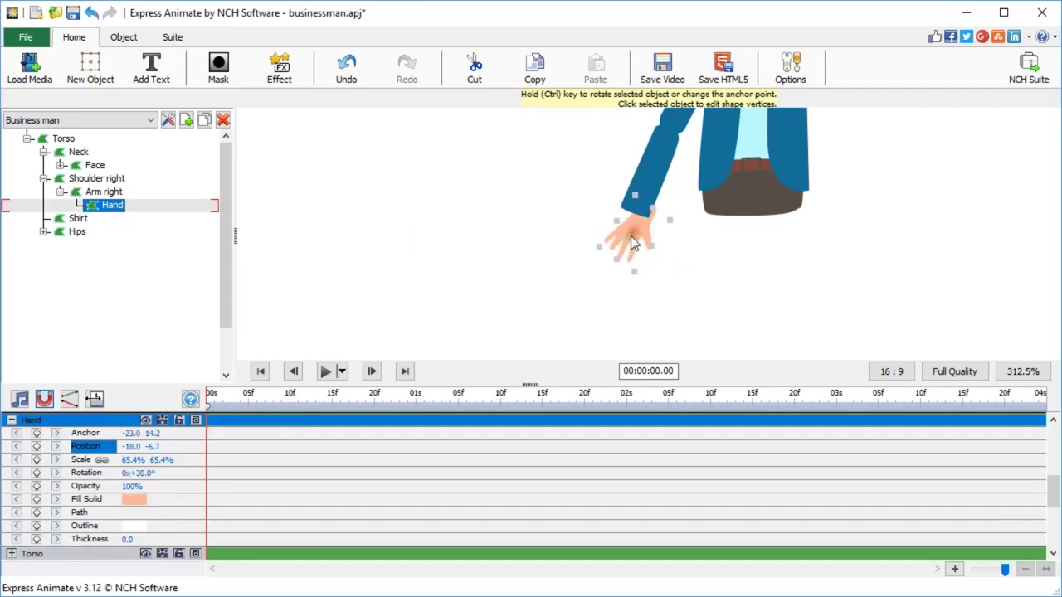
key(Left)
key(Left)
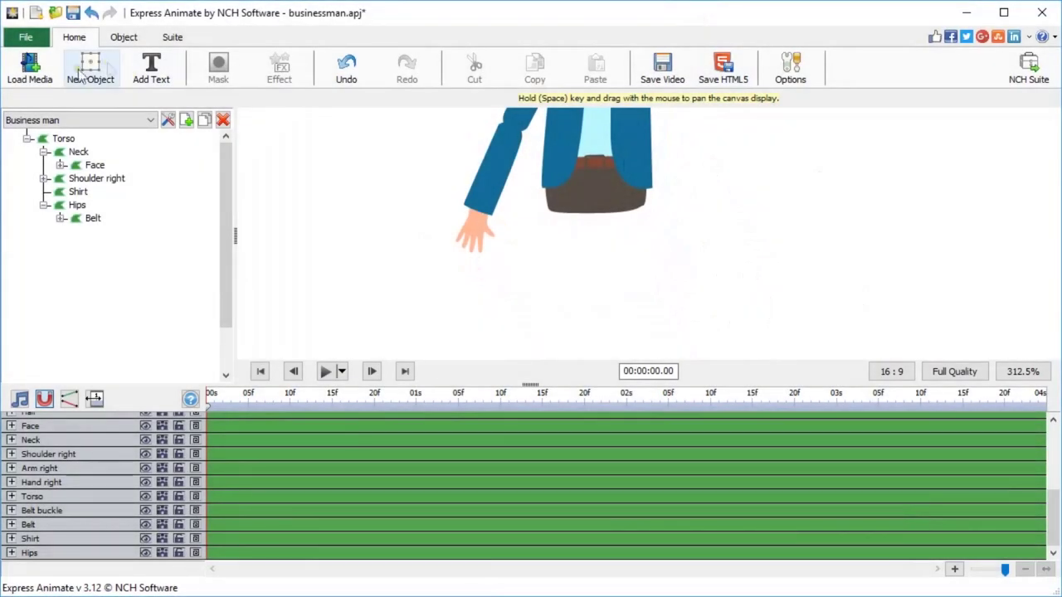
Draw a closed upright thigh custom shape below the hips' right-arm side, with rounded ends
click(91, 71)
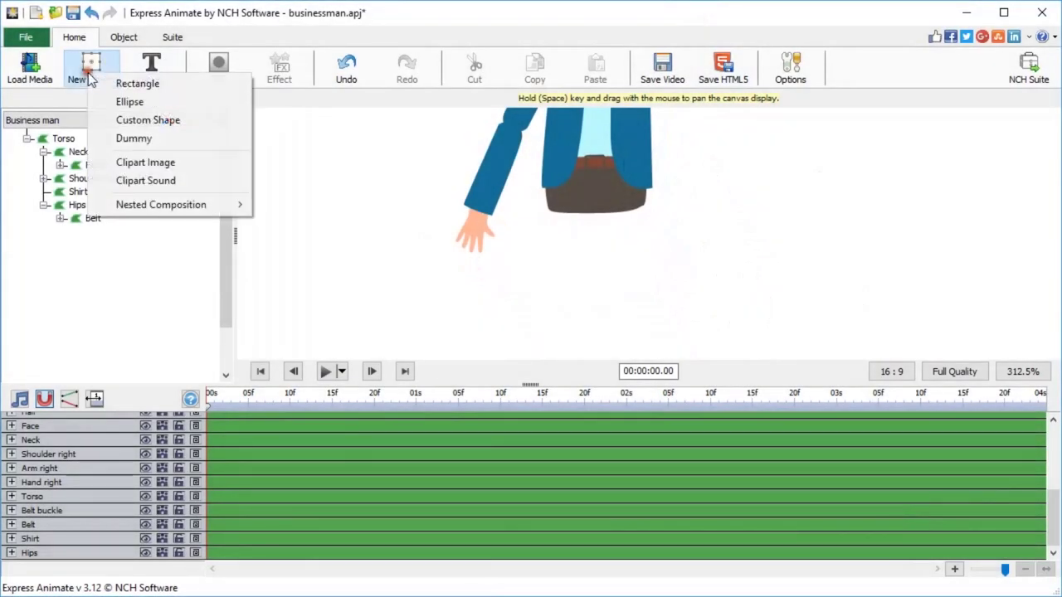
click(164, 122)
click(551, 220)
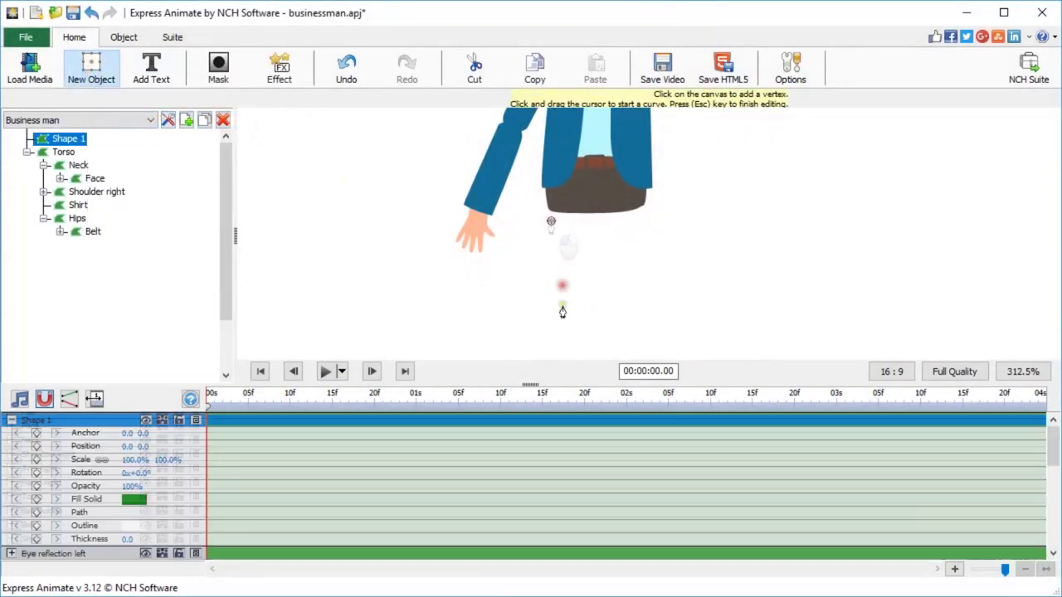
drag(567, 349, 589, 349)
click(551, 222)
scroll(678, 268, up, 1)
scroll(678, 268, down, 1)
drag(662, 253, 673, 233)
scroll(697, 312, up, 2)
scroll(706, 280, down, 3)
key(Escape)
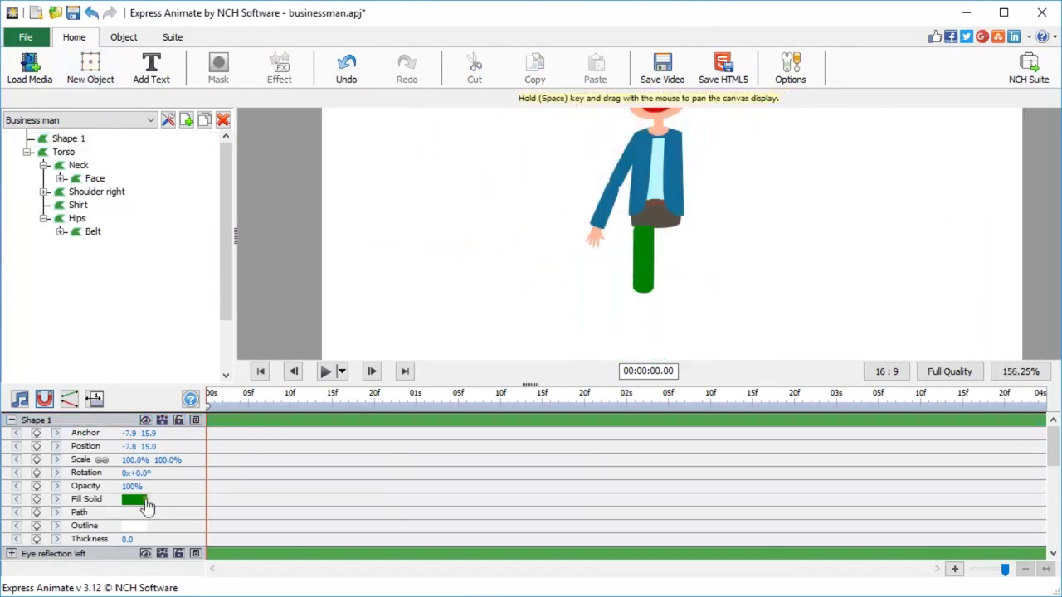
Set the thigh shape's solid fill to the hips' dark brown and rename it as Thigh right
click(143, 500)
click(255, 412)
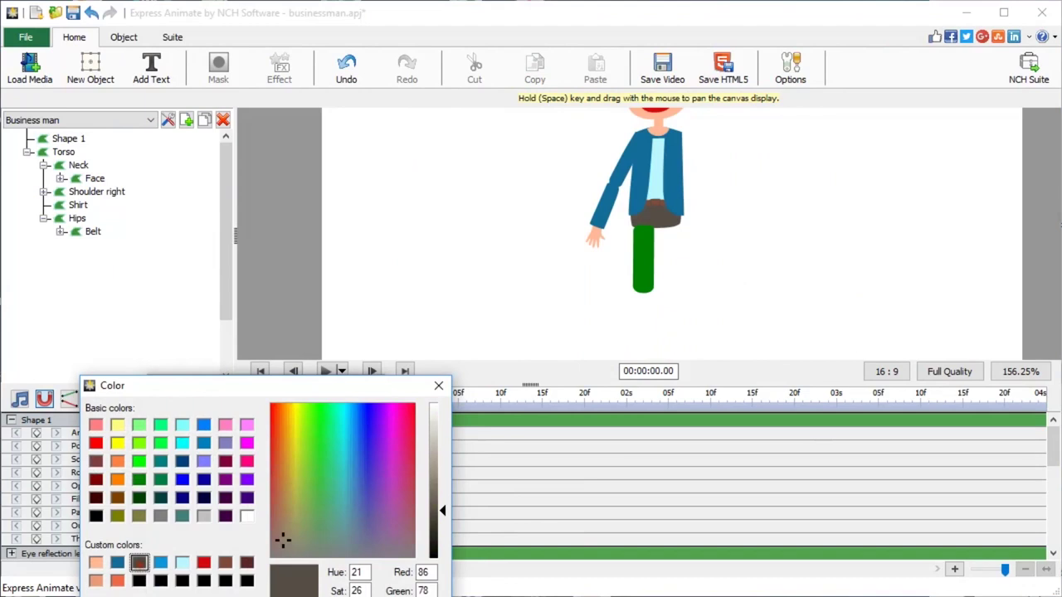
key(Return)
key(Return)
click(416, 296)
double_click(36, 420)
text(Thig)
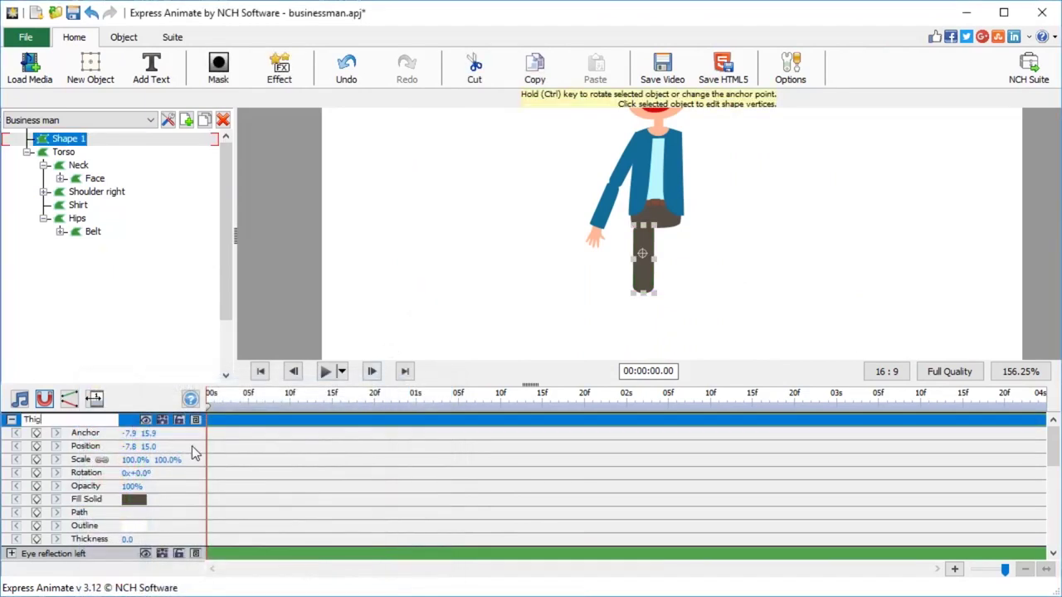
text(h right)
key(Return)
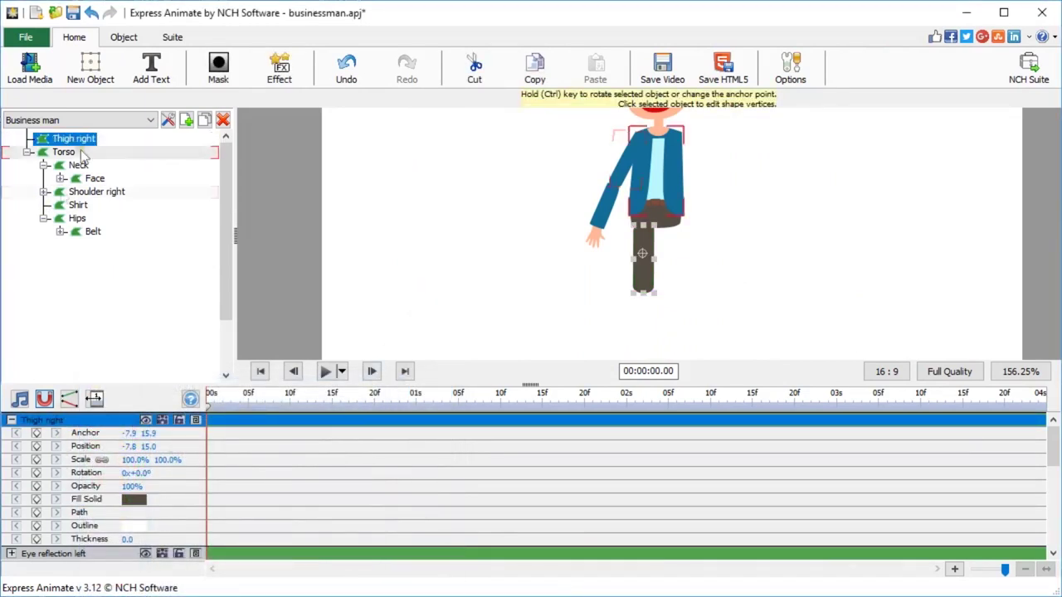
Parent Thigh right to Hips and move its collapsed layer directly below Hips in the layer order
drag(83, 158, 97, 235)
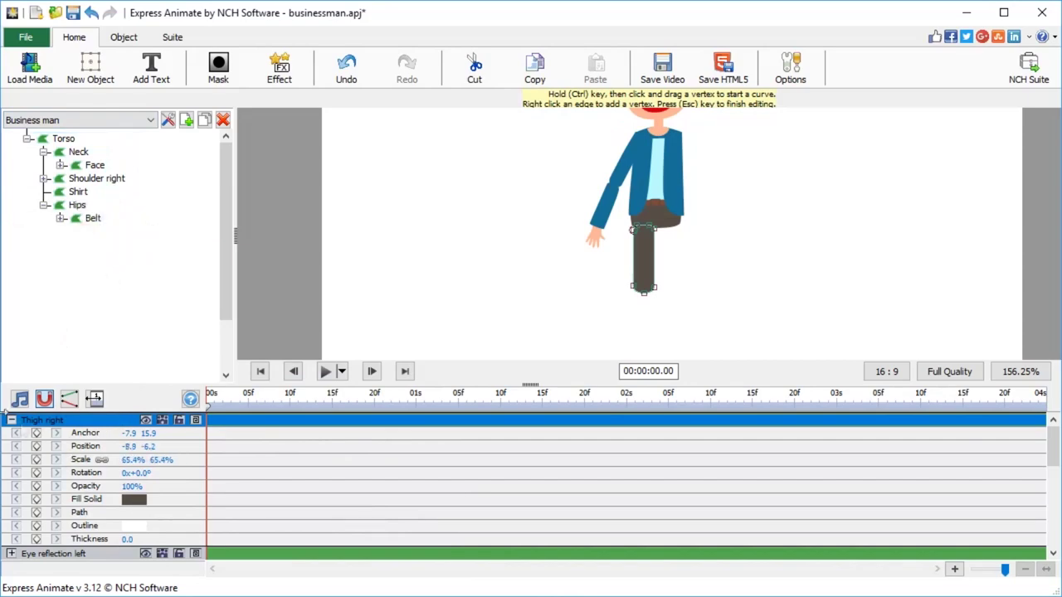
click(12, 419)
drag(60, 421, 27, 554)
click(61, 218)
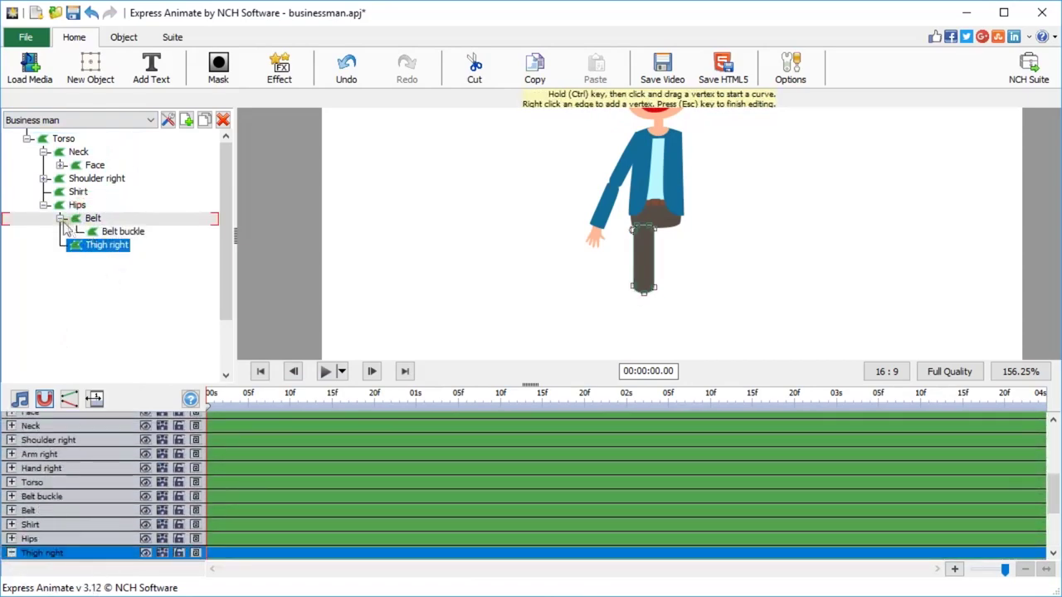
click(60, 218)
Draw a closed calf custom shape below the thigh, with a rounded upper end and straight hem, and shift it to -7.1, 27.3
click(91, 66)
click(178, 111)
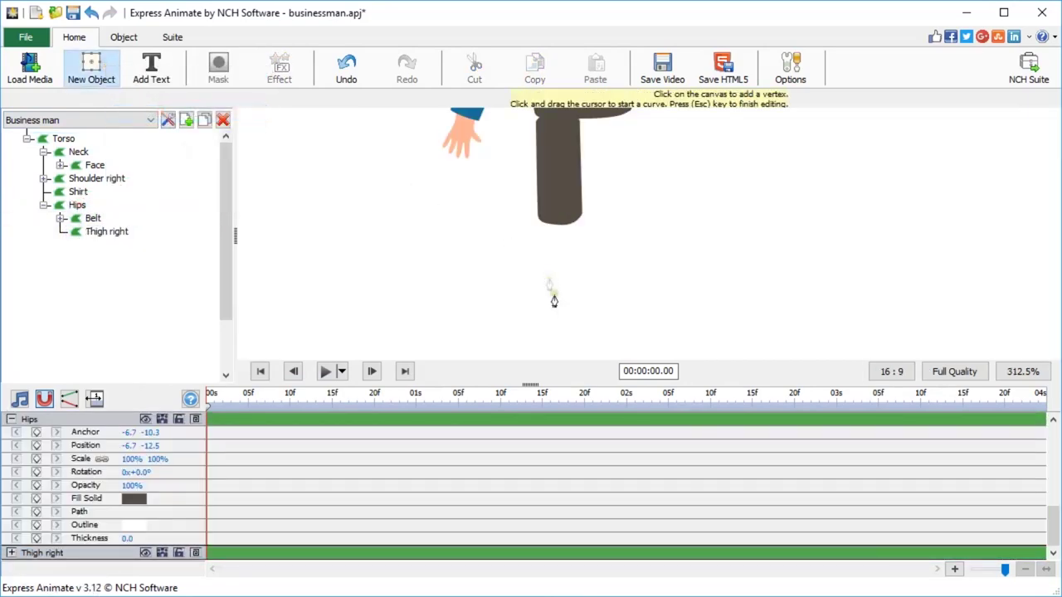
click(539, 351)
click(539, 235)
click(548, 222)
click(579, 221)
click(586, 231)
click(585, 351)
click(539, 351)
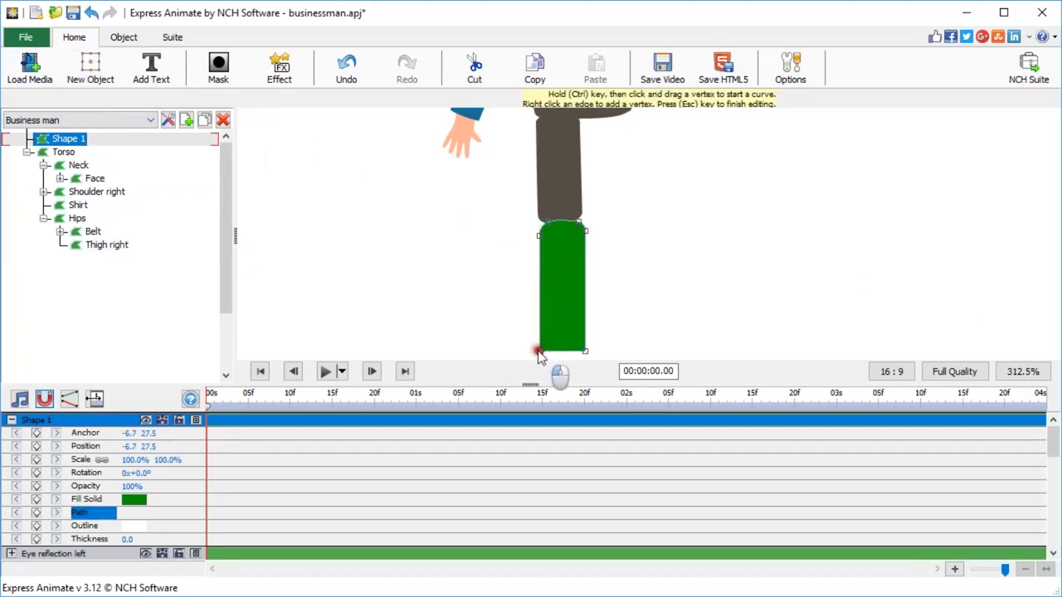
key(Escape)
drag(575, 320, 571, 319)
Set the calf shape's solid fill to the same dark brown as the thigh
click(143, 499)
click(242, 414)
click(135, 566)
key(Return)
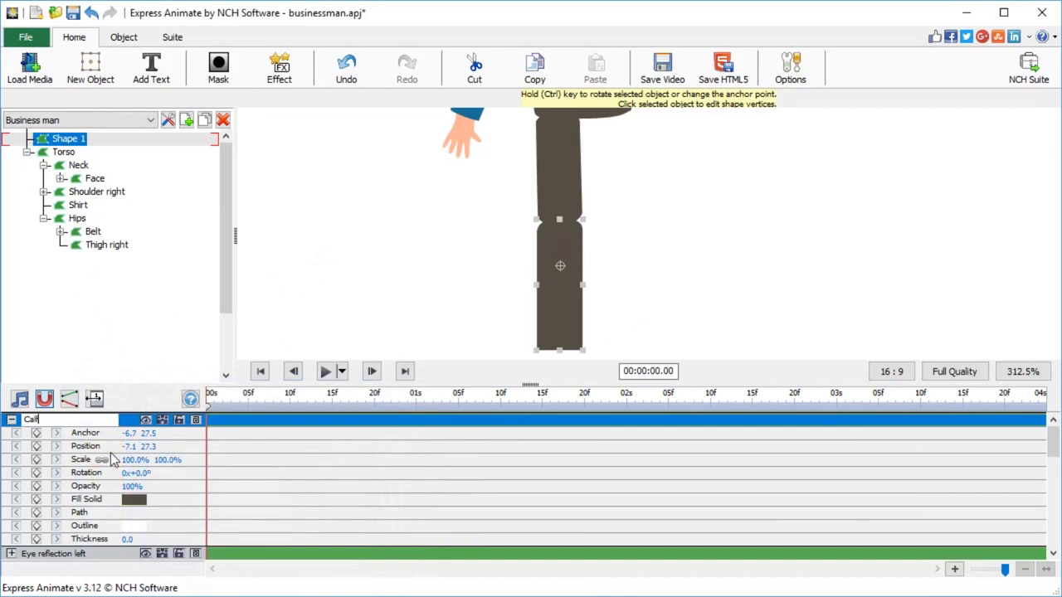
Rename the calf shape as Calf right and parent it to Thigh right
text(Calf right)
key(Return)
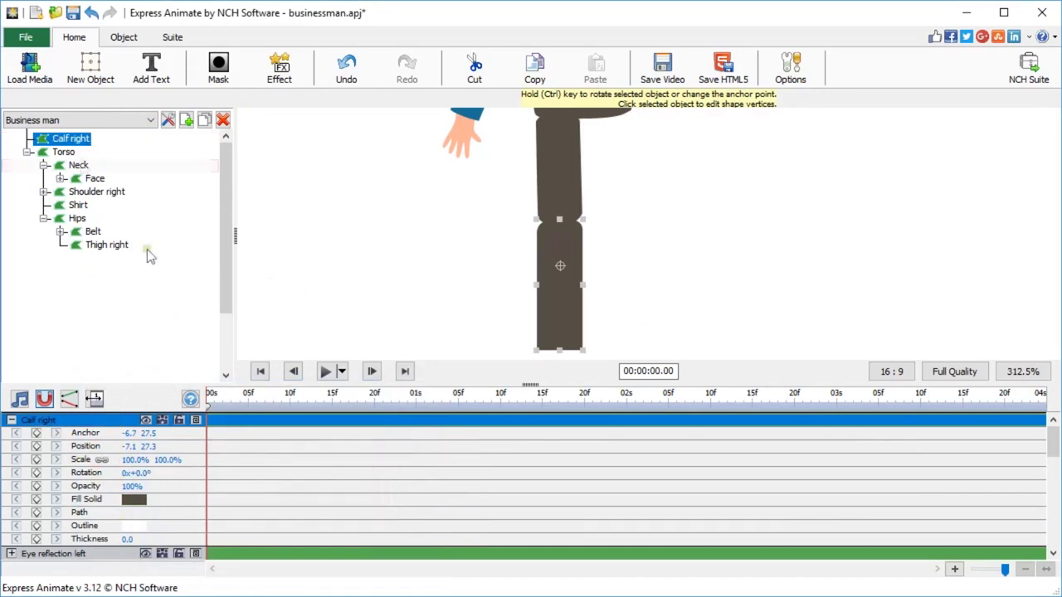
drag(147, 251, 126, 248)
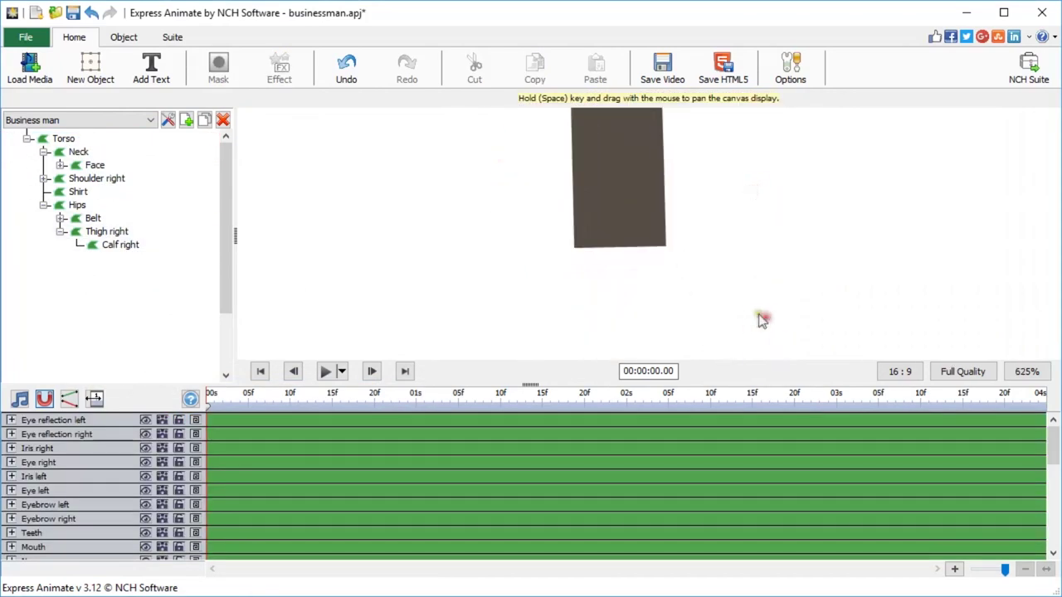
Draw a closed shoe custom shape under the calf, with a pointed toe and notched heel, and tuck its upper corner into the trouser hem
click(89, 72)
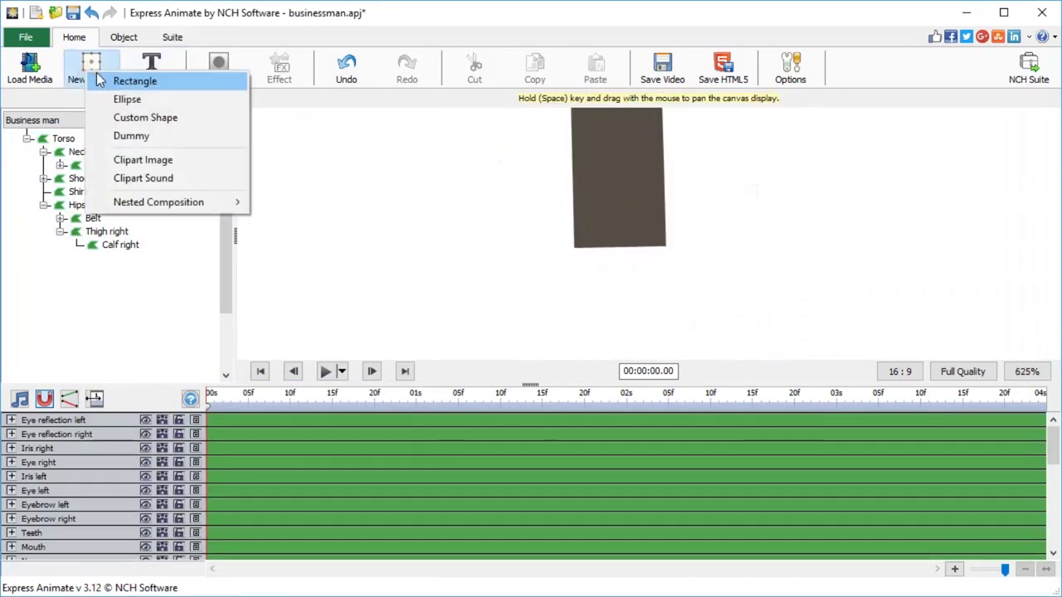
click(182, 118)
scroll(633, 264, up, 1)
click(649, 198)
click(652, 273)
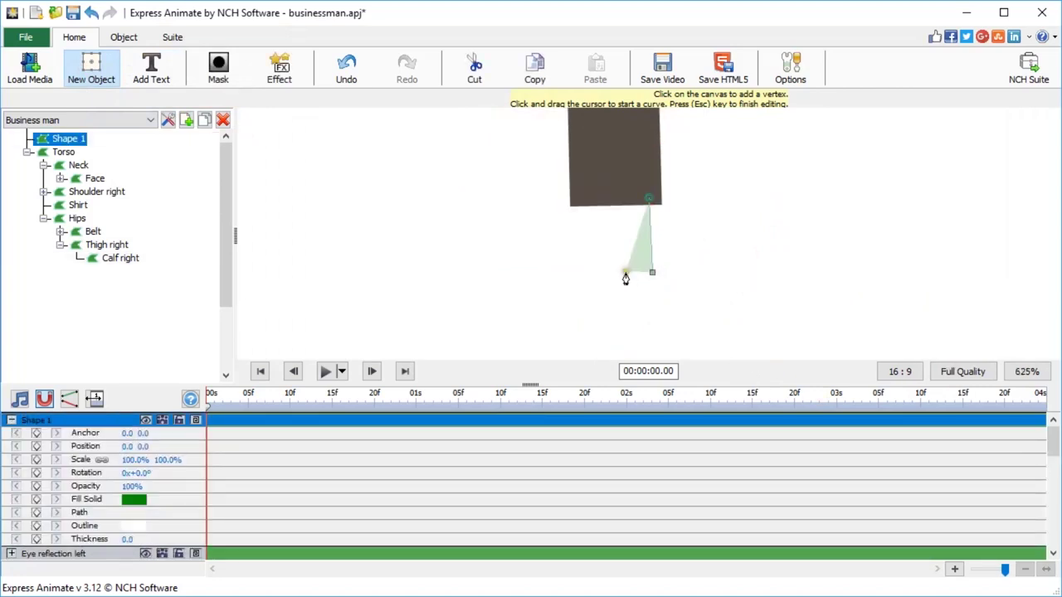
click(526, 276)
click(586, 213)
click(649, 198)
click(635, 226)
drag(586, 212, 595, 201)
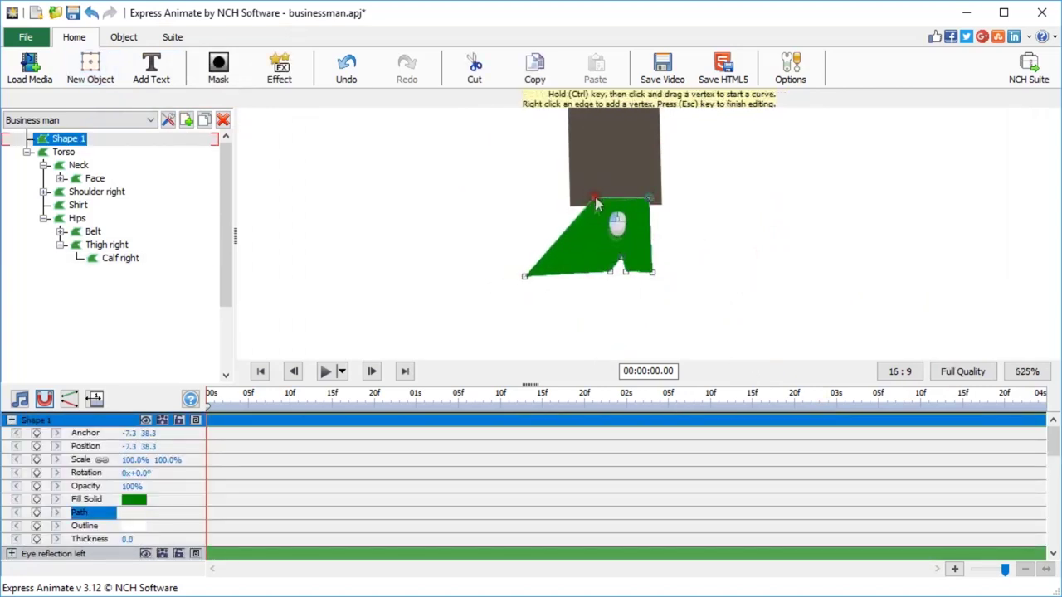
click(620, 323)
Set the shoe shape's solid fill to black and rename it as Shoe right
click(598, 236)
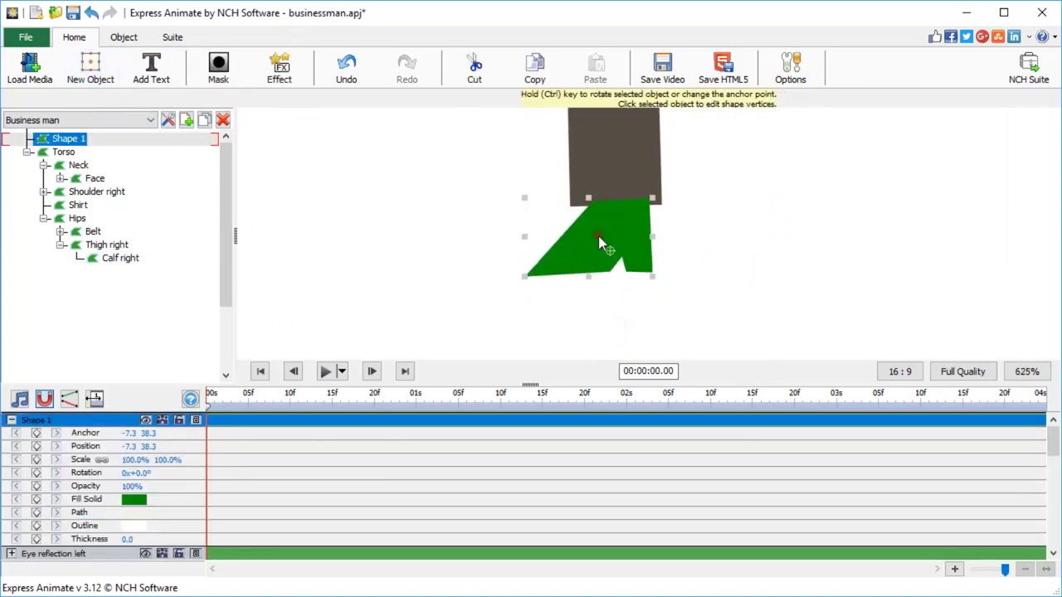
click(141, 503)
click(243, 413)
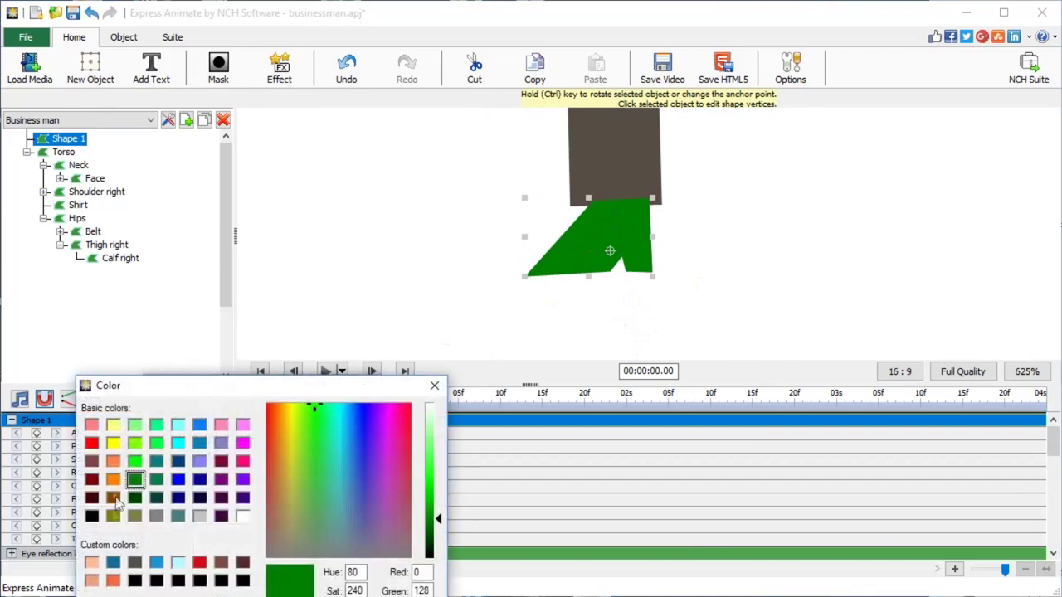
click(114, 596)
key(Return)
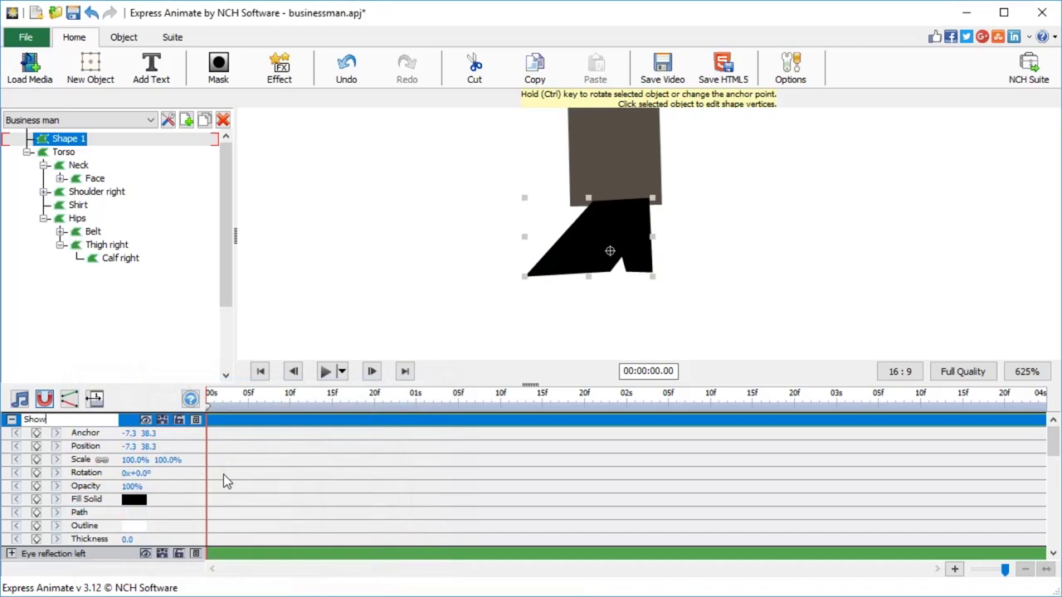
text(Shoe right)
key(Return)
Parent Shoe right to Calf right and move its layer down toward the end of the layer order
click(73, 141)
drag(73, 141, 128, 258)
click(727, 288)
click(120, 244)
drag(41, 421, 79, 581)
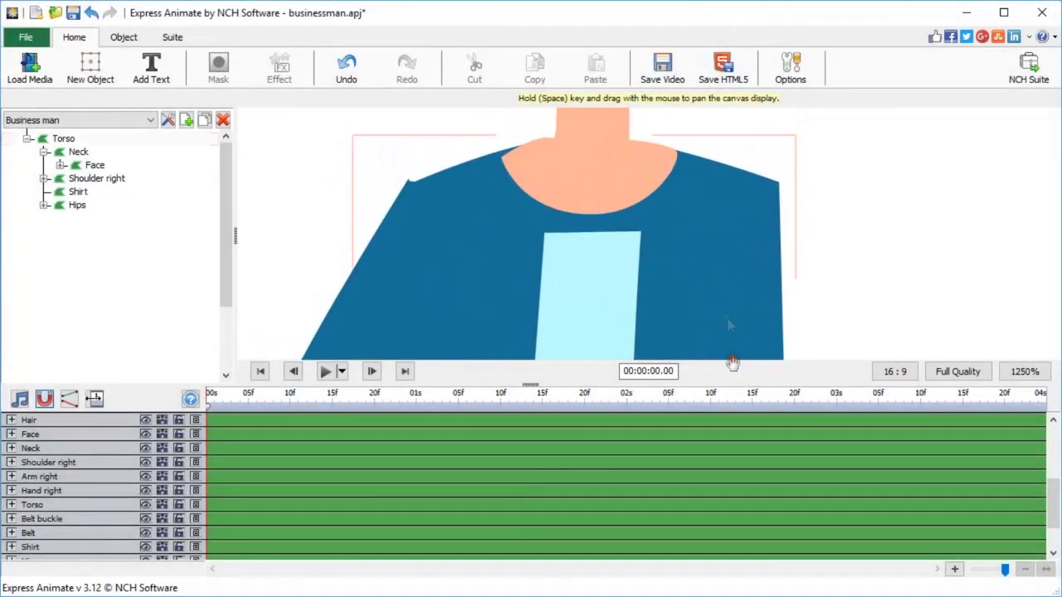
Draw a closed, notched lapel custom shape from the collar down the jacket's inner edge, on the side of the right arm
click(91, 68)
click(152, 126)
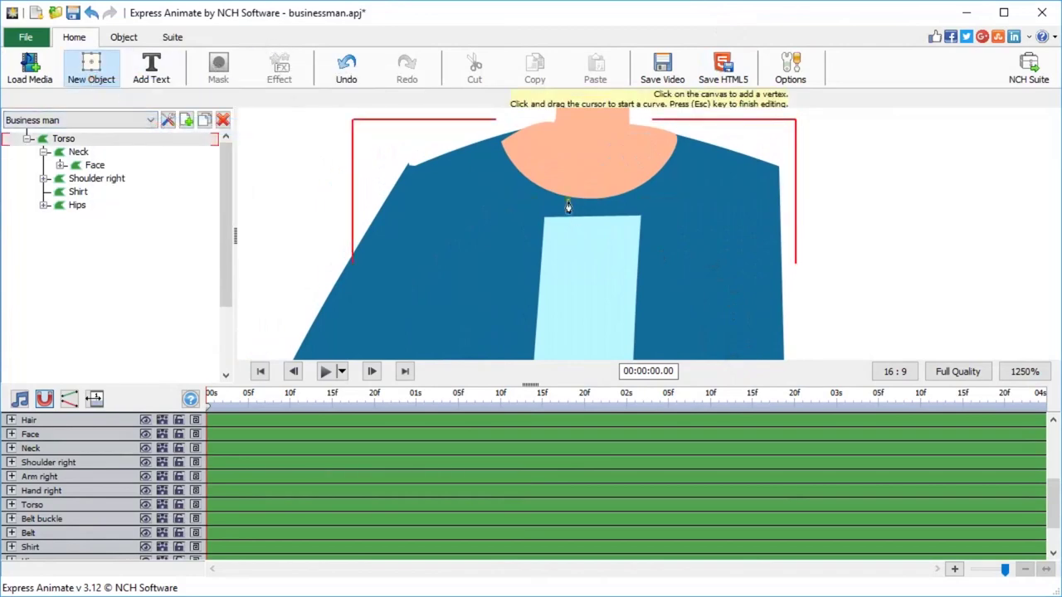
click(482, 137)
click(547, 117)
scroll(547, 125, down, 1)
mouse_move(569, 332)
mouse_down()
mouse_move(564, 158)
mouse_move(573, 332)
mouse_up()
click(564, 264)
click(557, 212)
click(573, 191)
click(557, 185)
scroll(559, 162, up, 1)
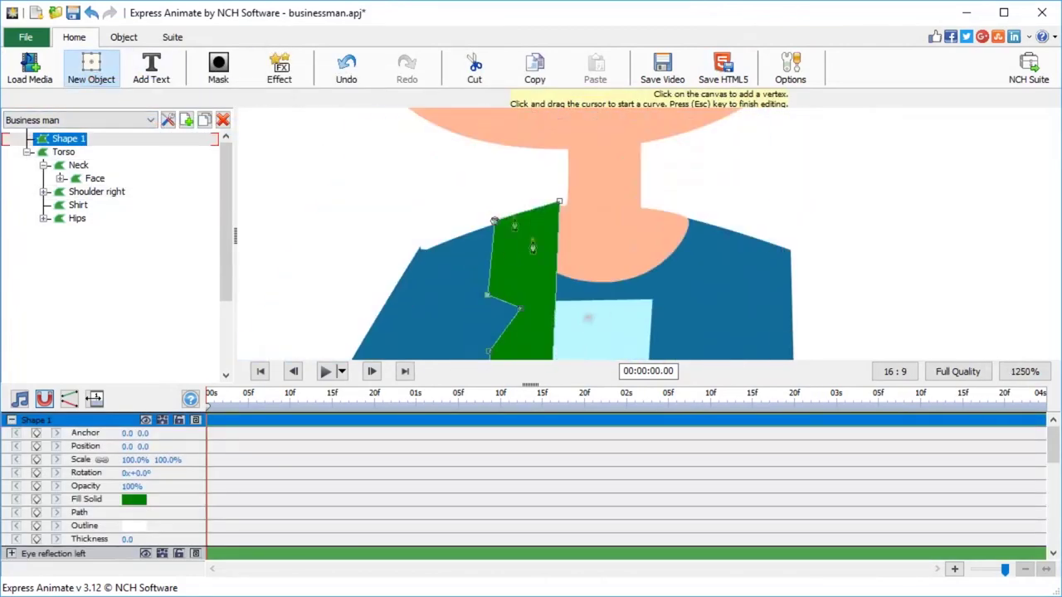
click(494, 224)
Adjust the lapel's vertices to refine its notch and outline along the jacket's collar and inner edge
scroll(495, 228, up, 1)
drag(474, 167, 460, 178)
drag(370, 223, 383, 220)
drag(435, 245, 424, 273)
scroll(425, 280, down, 2)
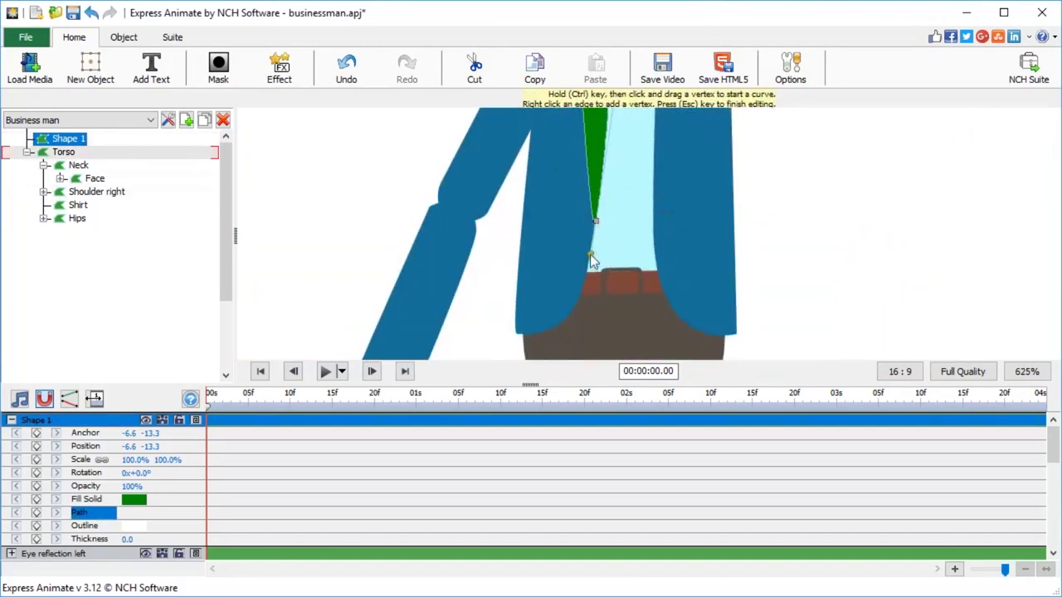
scroll(591, 256, up, 3)
scroll(752, 275, down, 2)
click(789, 247)
scroll(764, 253, up, 1)
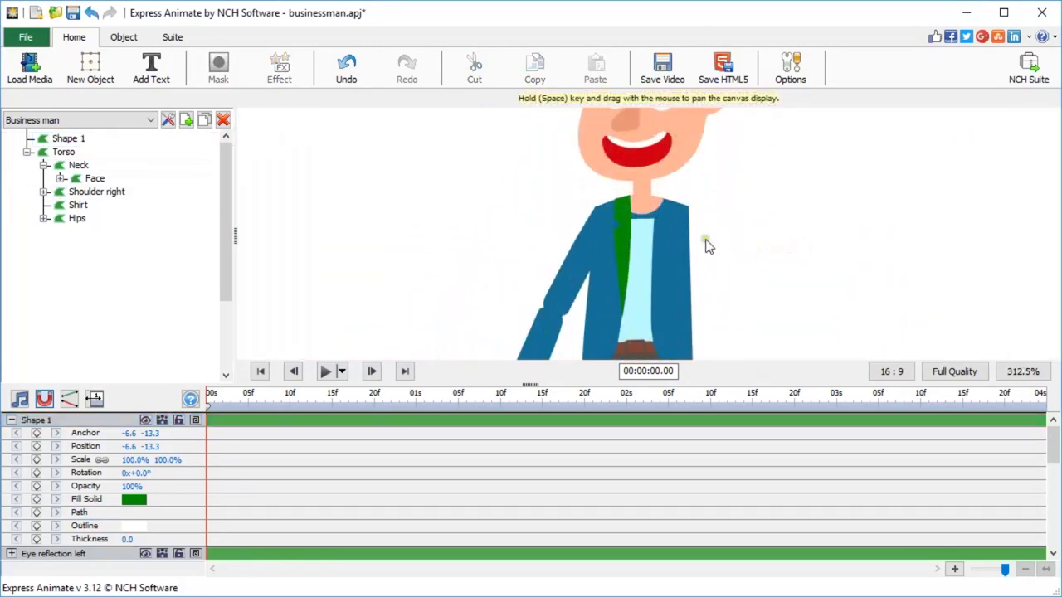
Set the lapel shape's solid fill to the lighter blue custom color
click(140, 501)
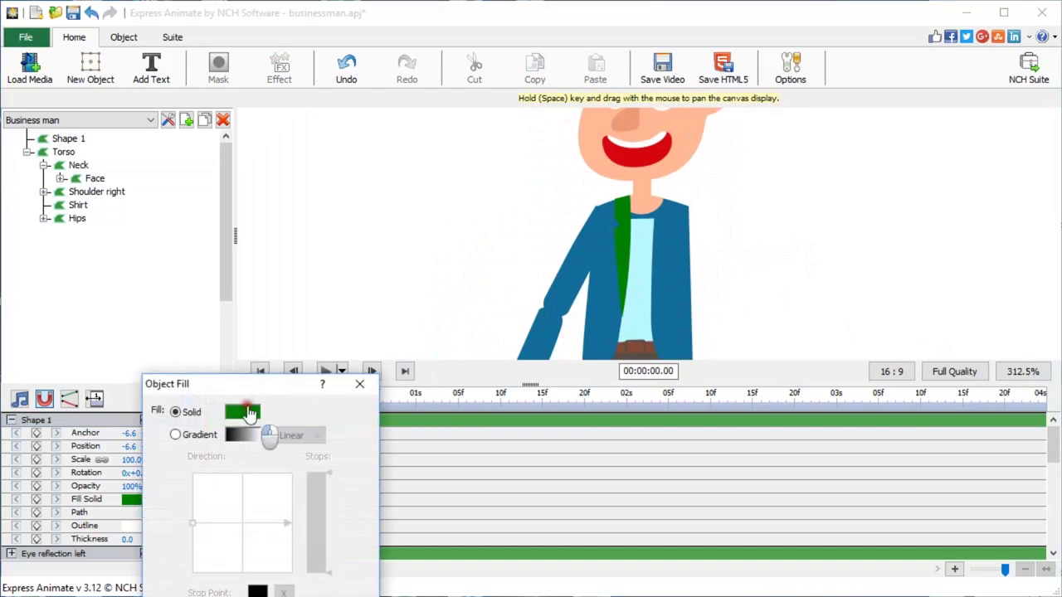
click(249, 414)
click(156, 563)
key(Return)
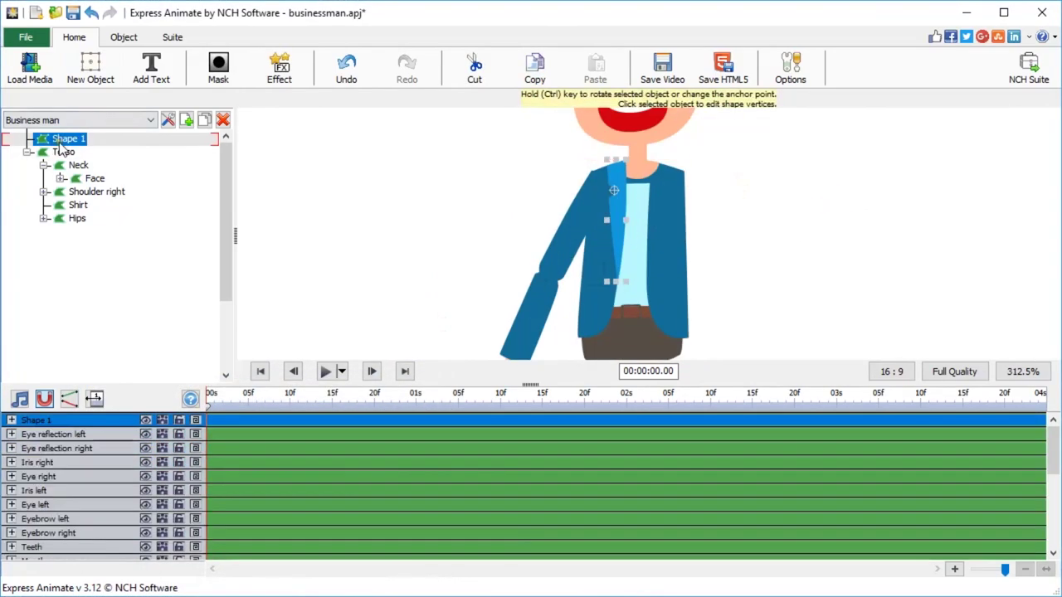
Rename the lapel shape as Lapel right and parent it to Torso
click(29, 423)
double_click(29, 423)
text(Lapel)
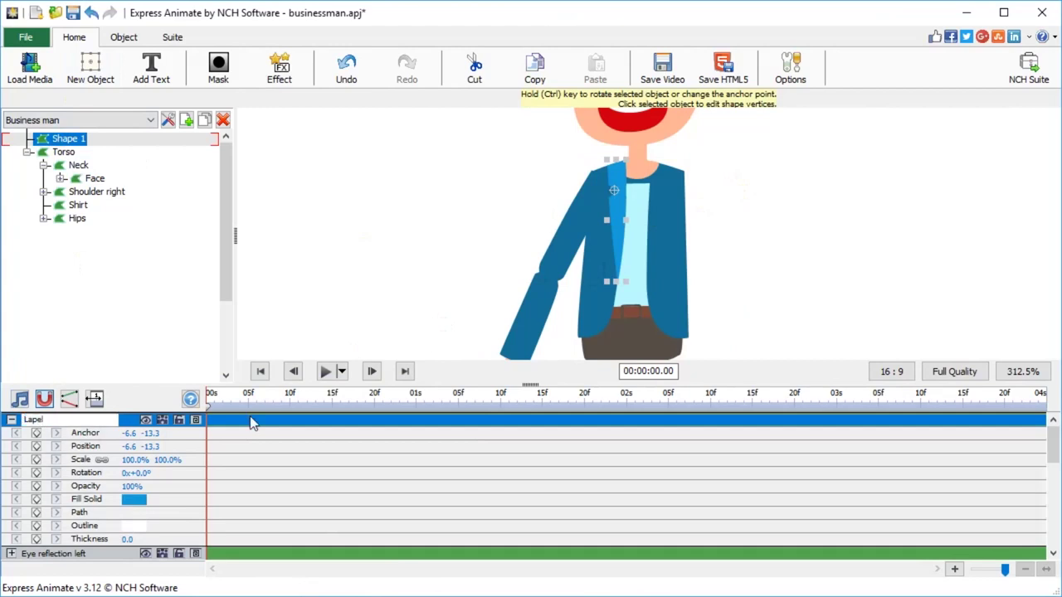
text( right)
key(Return)
click(11, 420)
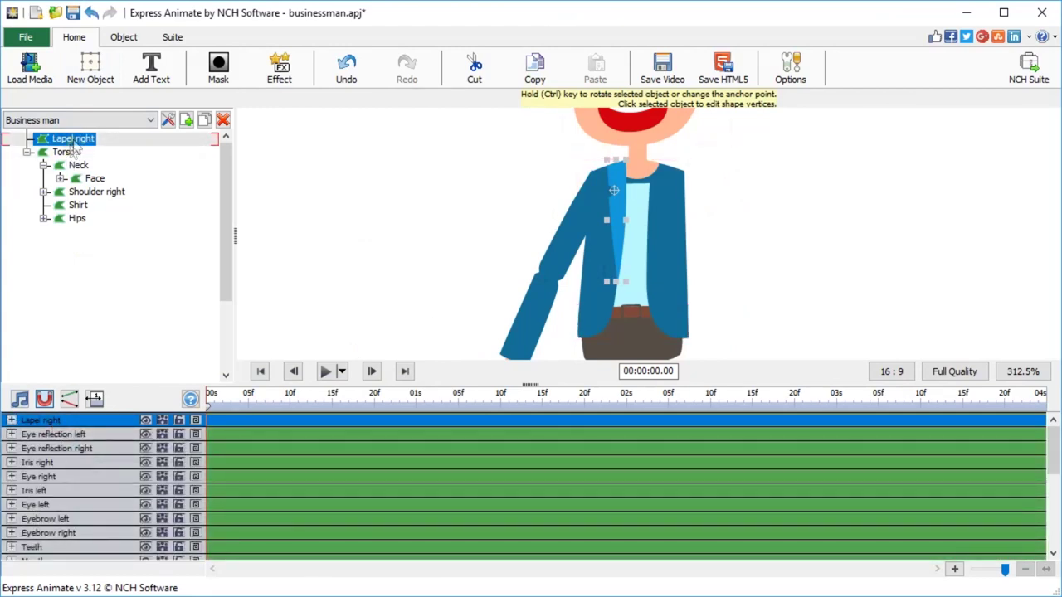
drag(72, 140, 73, 159)
click(152, 300)
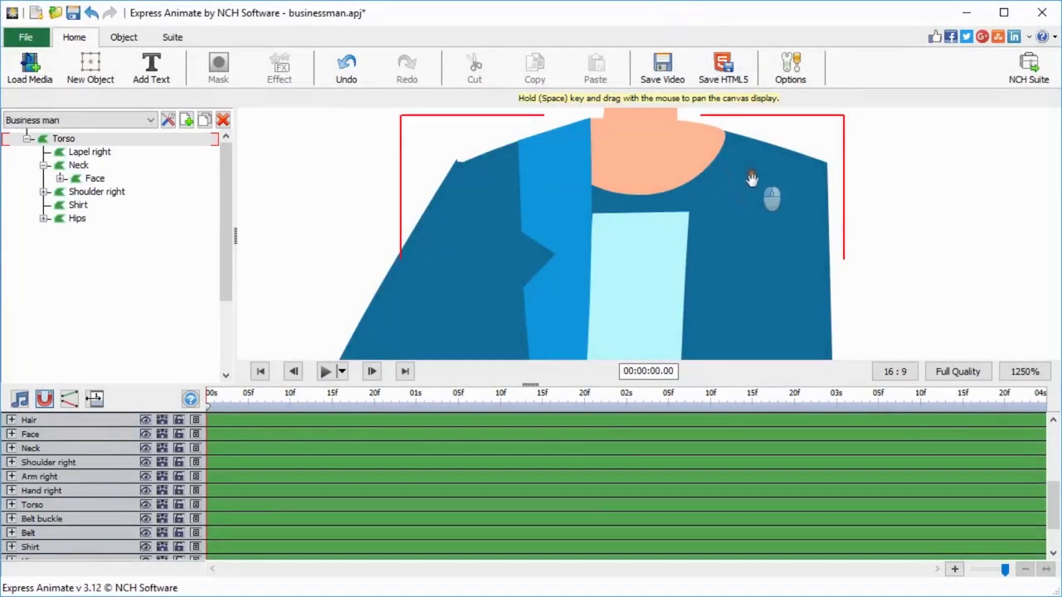
Draw a closed, bow-tie-shaped six-vertex custom shape for the shirt collar over the base of the neck
click(676, 192)
click(90, 67)
click(137, 111)
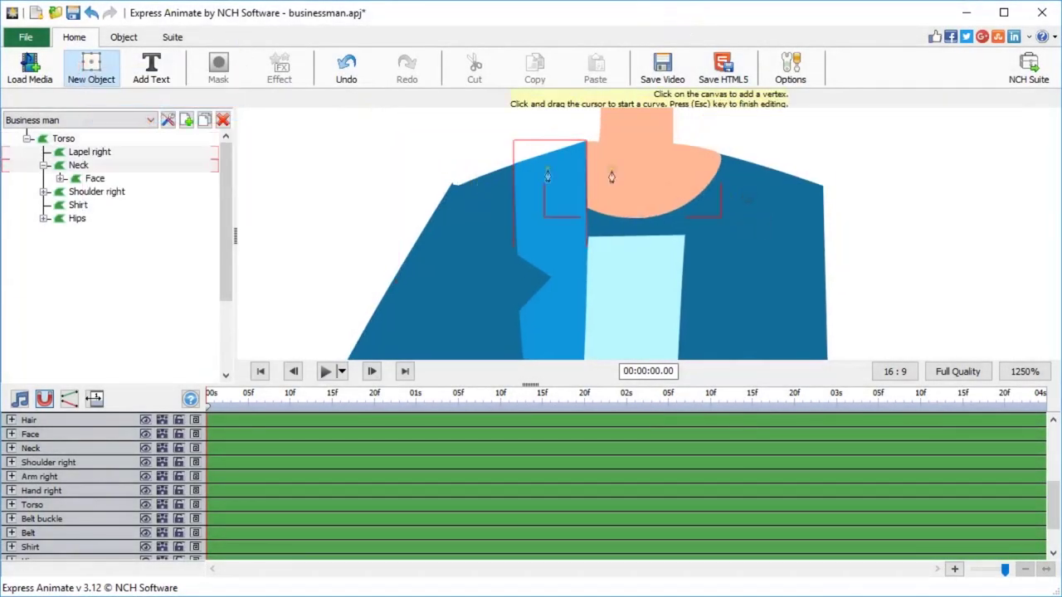
scroll(660, 182, up, 1)
click(527, 165)
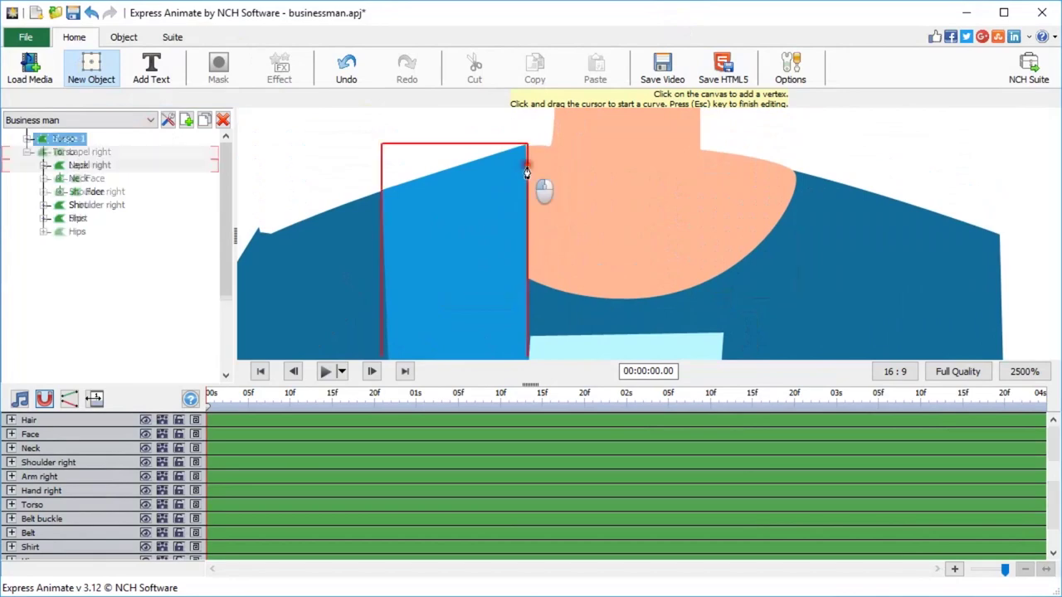
click(633, 210)
click(743, 167)
scroll(741, 169, down, 1)
click(693, 292)
click(637, 259)
click(586, 302)
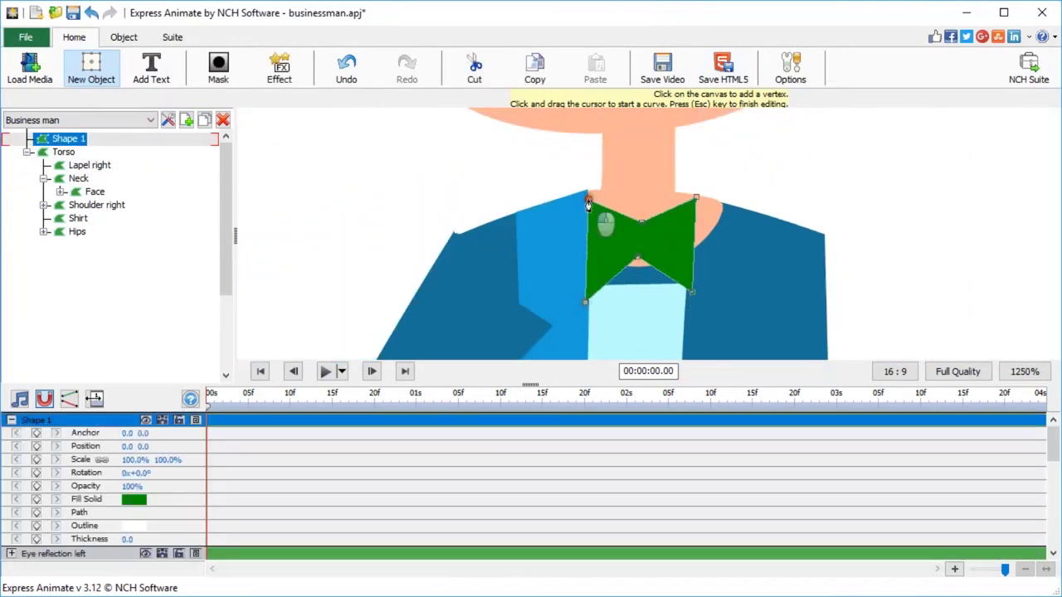
click(588, 200)
Adjust the collar shape's vertices to widen it toward the jacket edges and lower its bottom points over the shirt
drag(588, 200, 584, 200)
drag(692, 293, 699, 312)
drag(637, 258, 579, 331)
drag(699, 312, 702, 334)
drag(696, 202, 701, 204)
Set the collar shape's solid fill to white and rename it as Collar
click(133, 499)
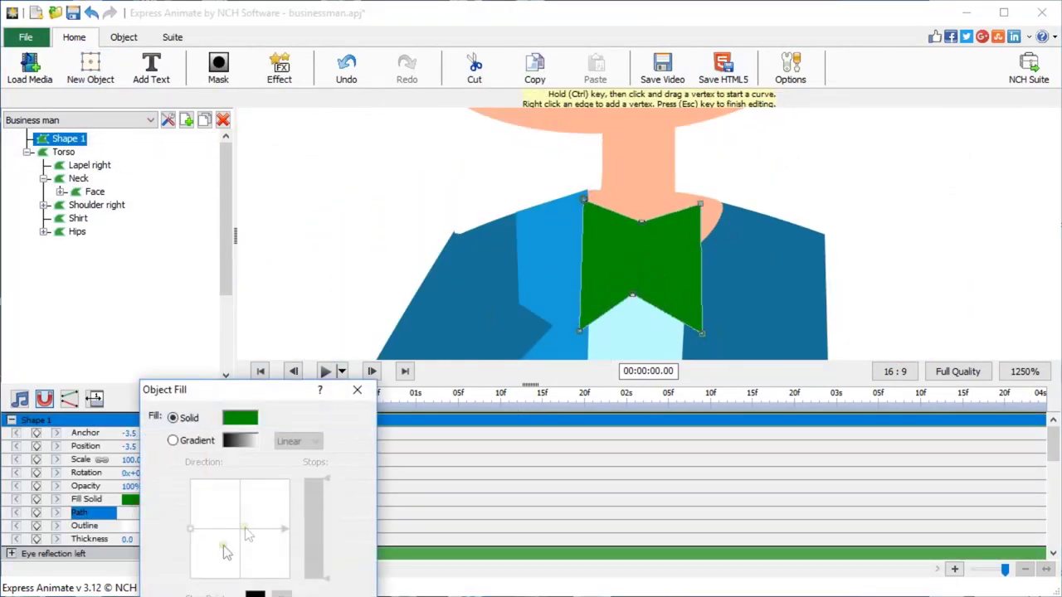
click(241, 417)
click(239, 522)
key(Return)
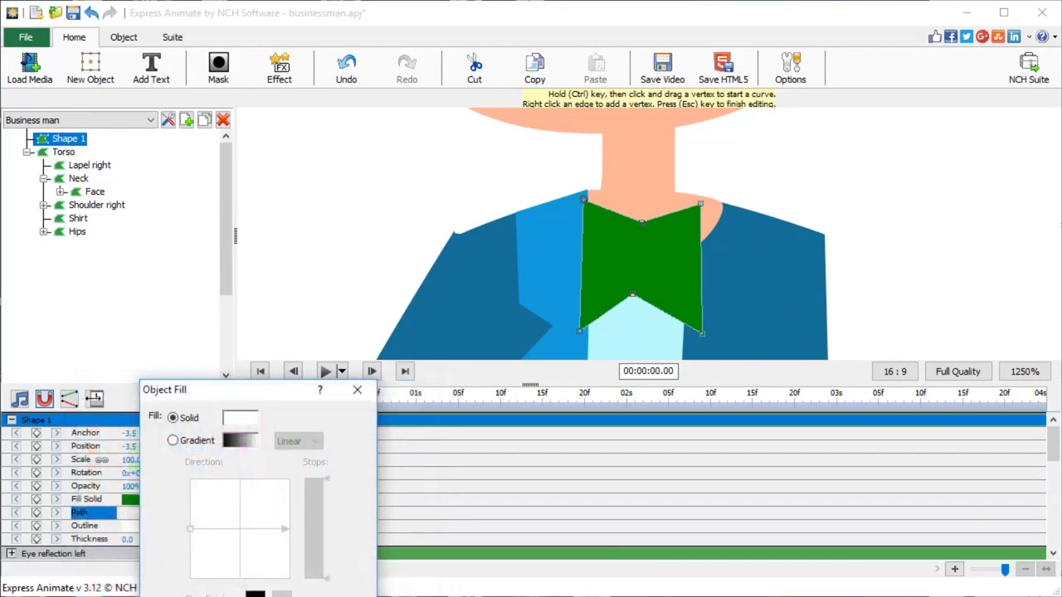
key(Return)
text(Col)
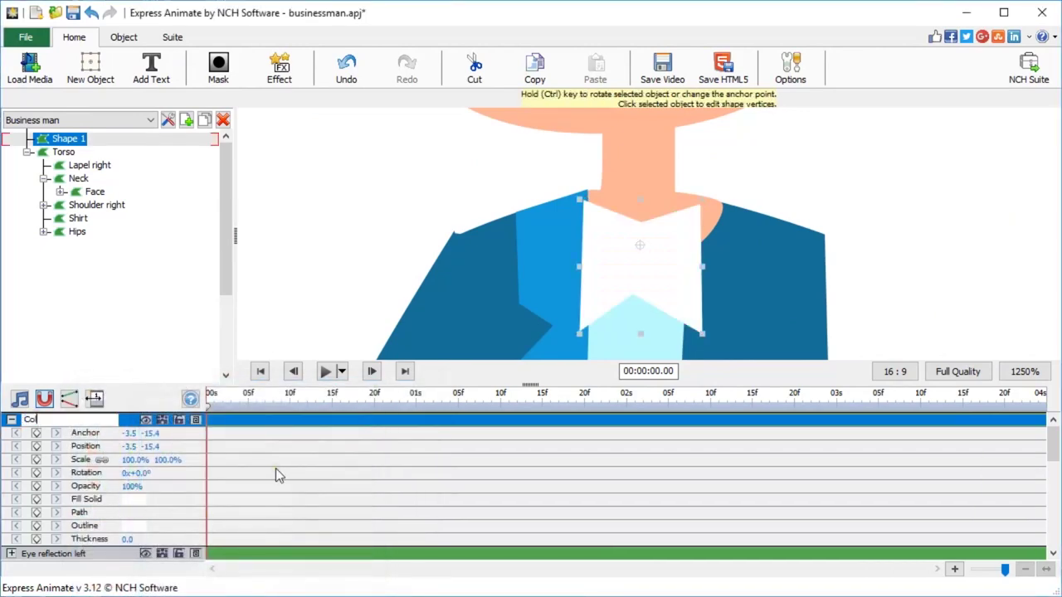
text(lar)
key(Return)
Parent Collar to Torso and move its layer directly below Lapel right
click(64, 140)
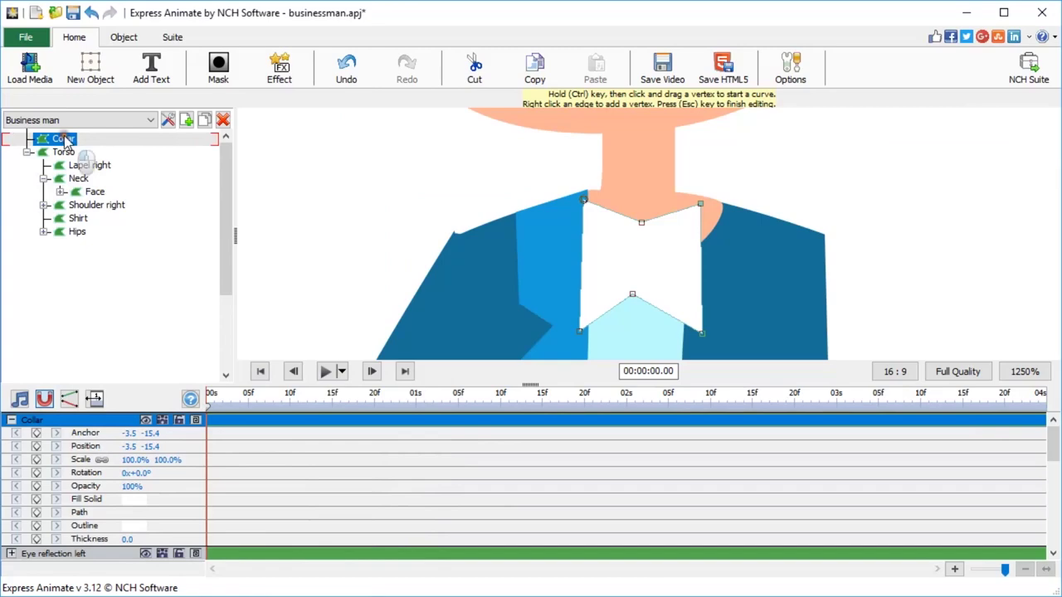
drag(64, 139, 67, 153)
click(11, 421)
drag(50, 422, 79, 473)
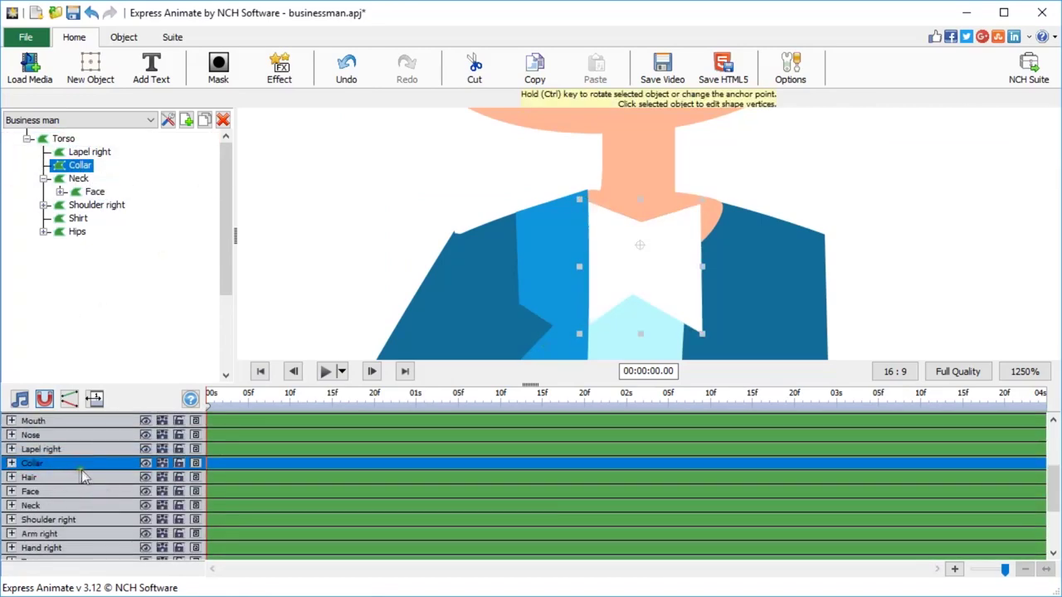
Draw a closed custom shape for a tie with a pointed knot and tip, running from the collar to just above the belt
scroll(88, 474, down, 3)
click(368, 130)
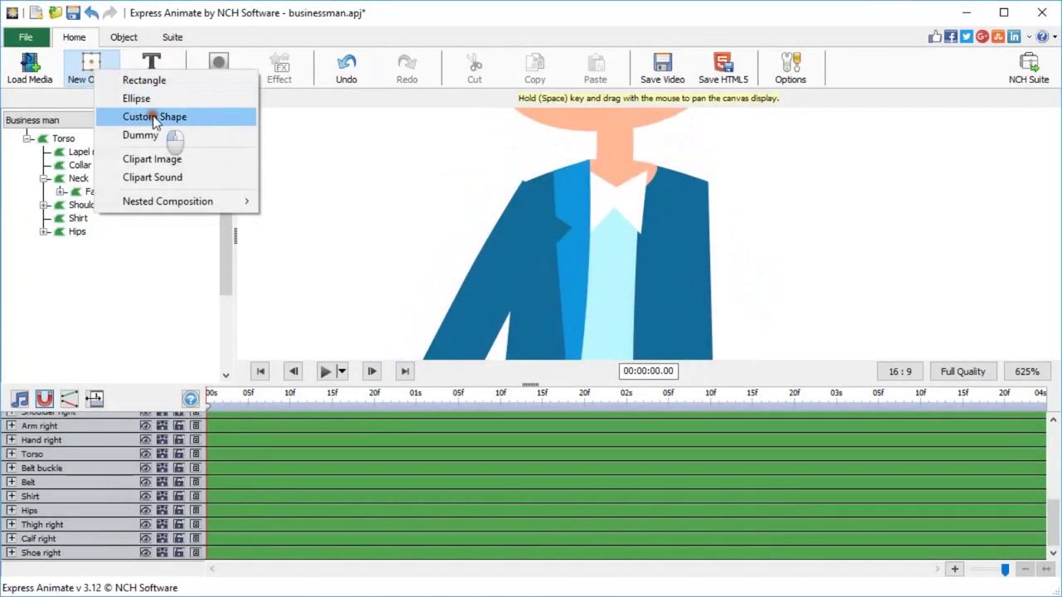
click(171, 137)
scroll(581, 249, up, 1)
scroll(507, 130, up, 1)
click(510, 127)
click(569, 186)
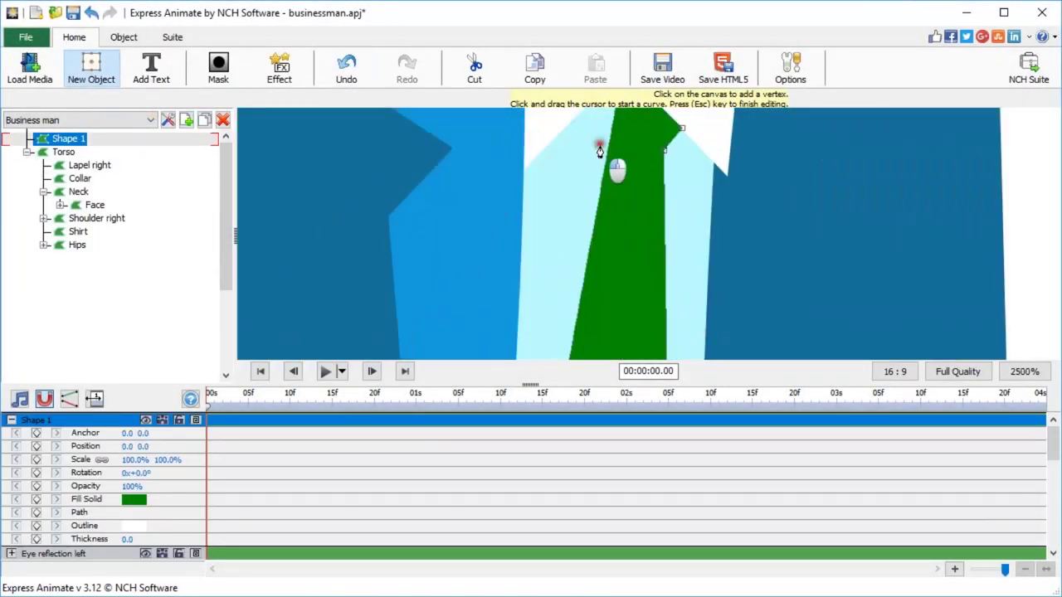
key(Escape)
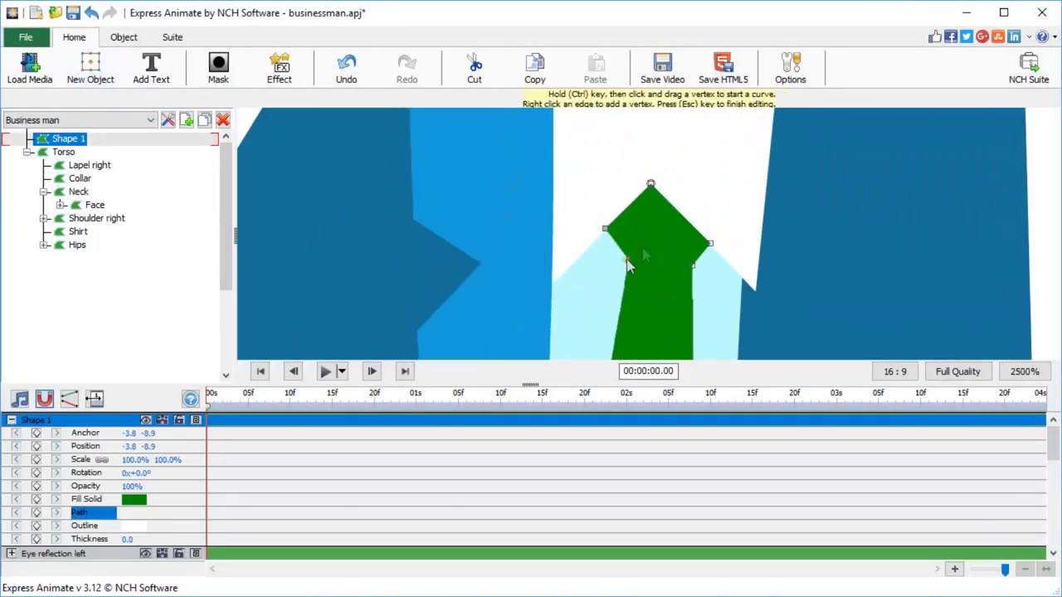
scroll(694, 275, down, 2)
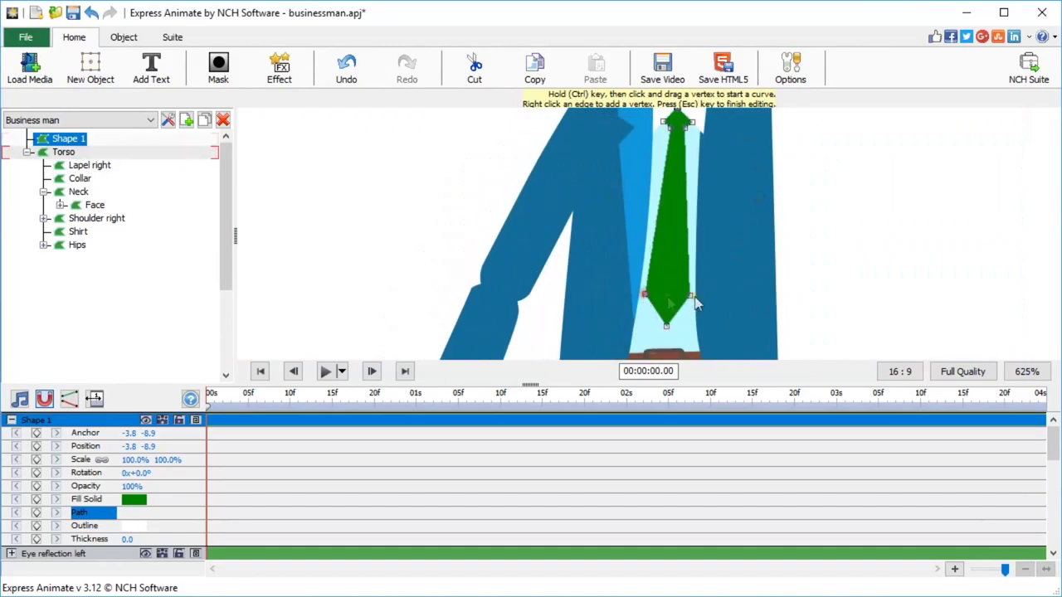
Rename the tie shape as Tie and set its solid fill to the custom red color
double_click(37, 420)
text(Tie)
key(Return)
click(134, 499)
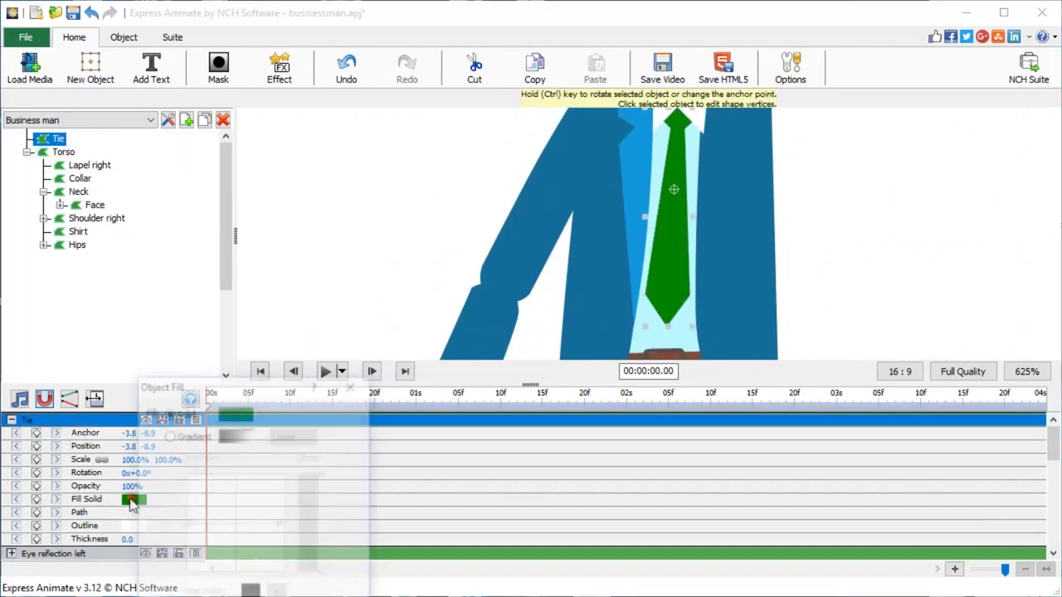
click(239, 418)
click(192, 563)
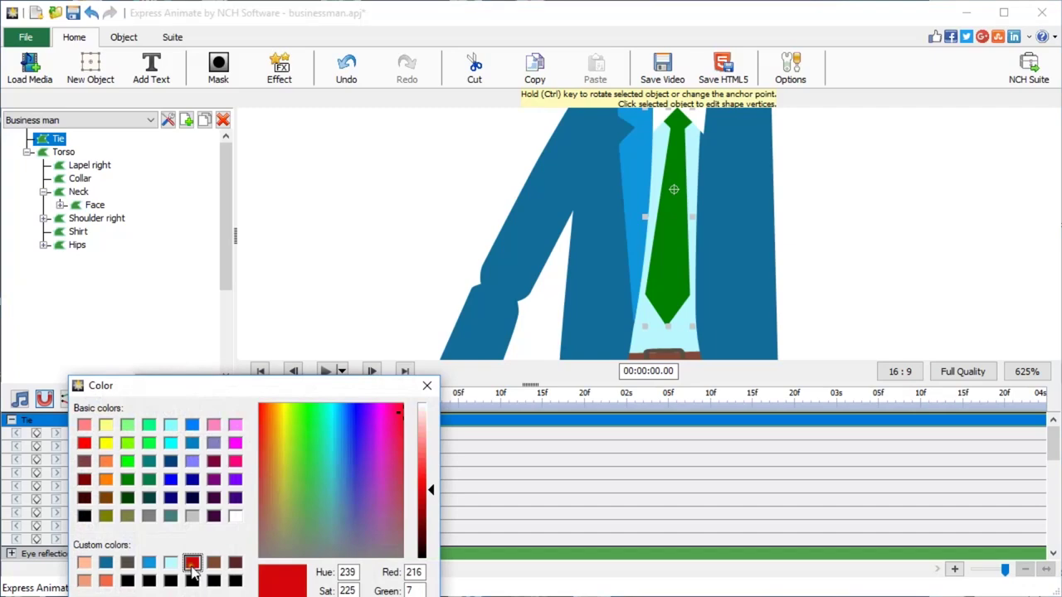
key(Return)
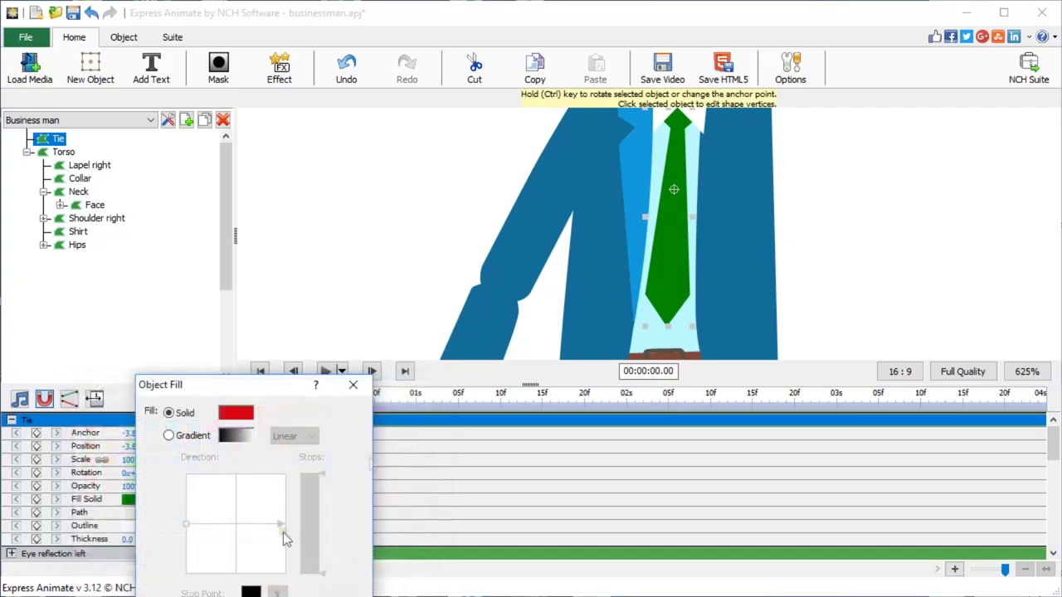
key(Return)
click(790, 210)
Copy and paste the right leg objects Thigh right, Calf right and Shoe right
scroll(790, 209, down, 1)
scroll(790, 214, down, 1)
click(99, 259)
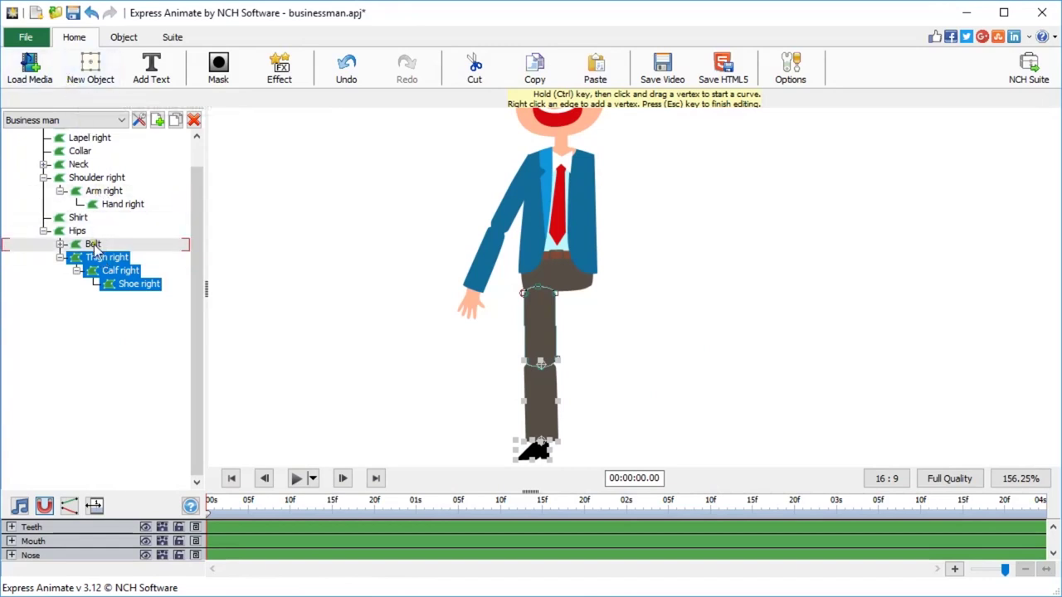
key(ctrl+c)
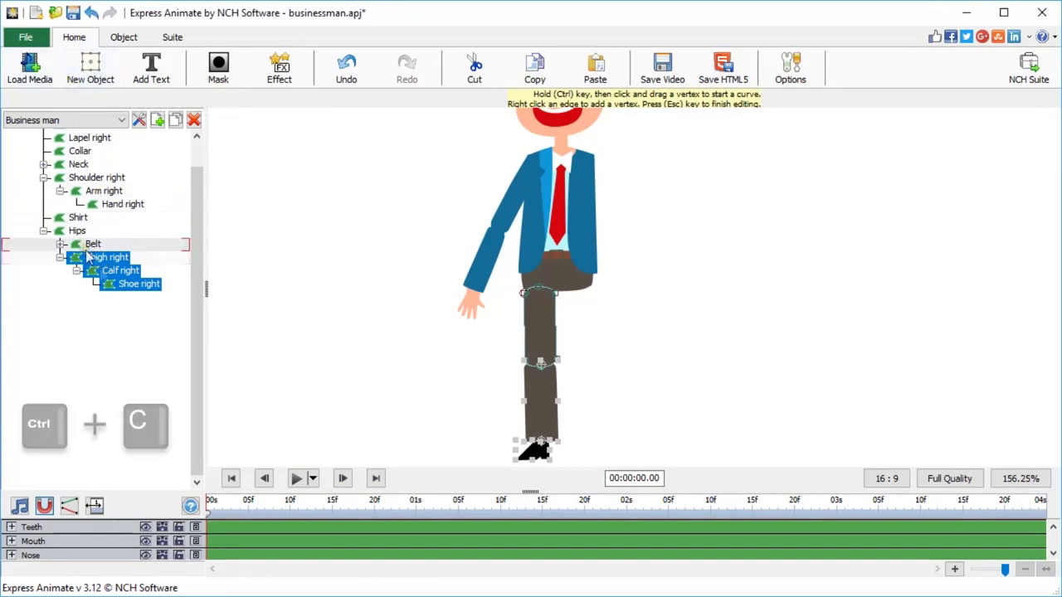
click(108, 342)
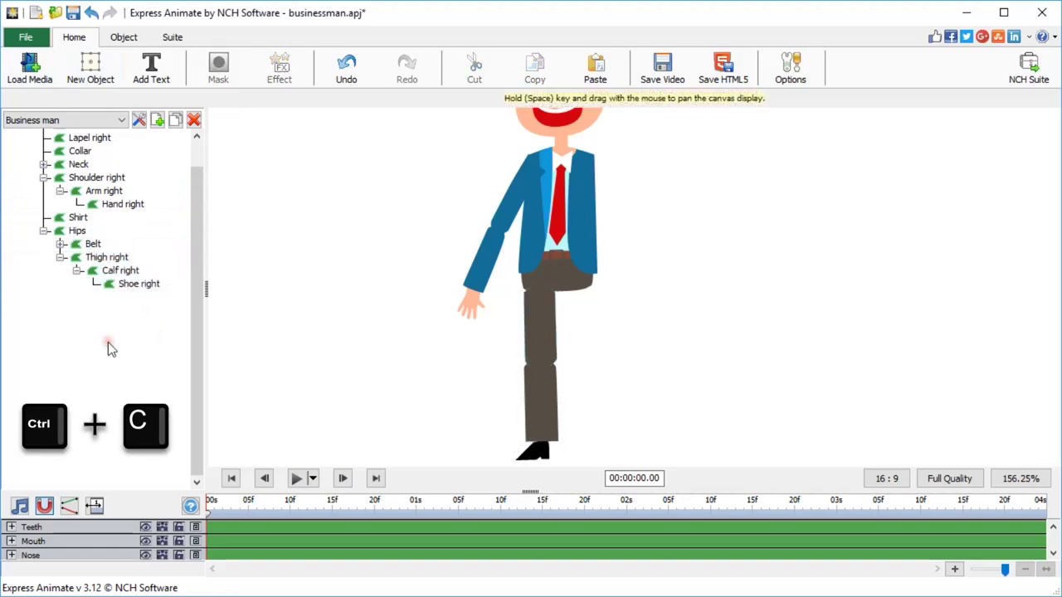
key(ctrl+v)
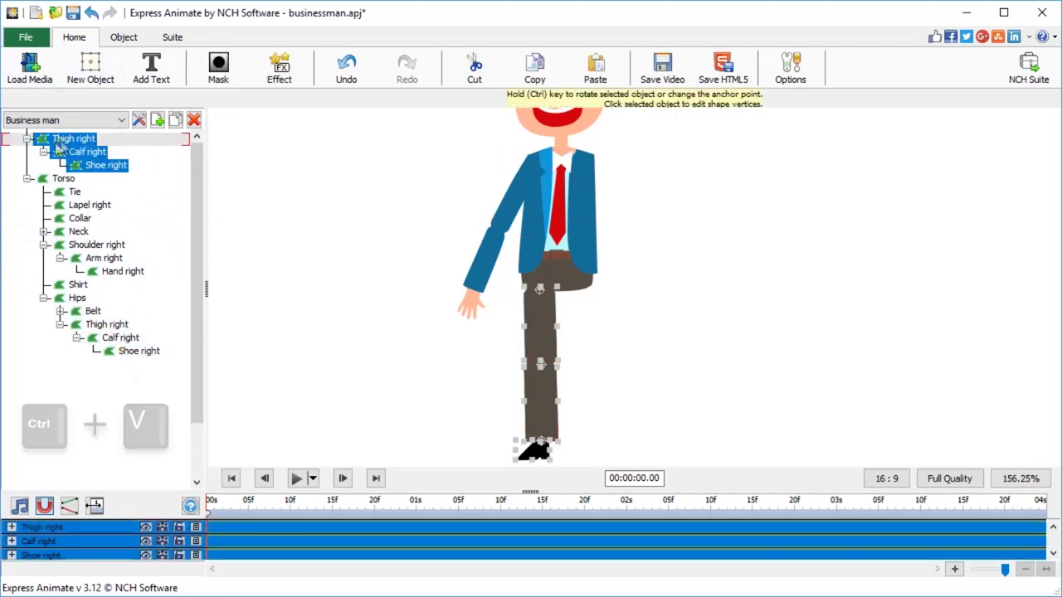
Parent the pasted thigh to Hips and move the duplicated leg beside the original, under the other side of the hips
drag(74, 139, 83, 299)
drag(544, 337, 583, 330)
click(731, 304)
scroll(731, 304, down, 1)
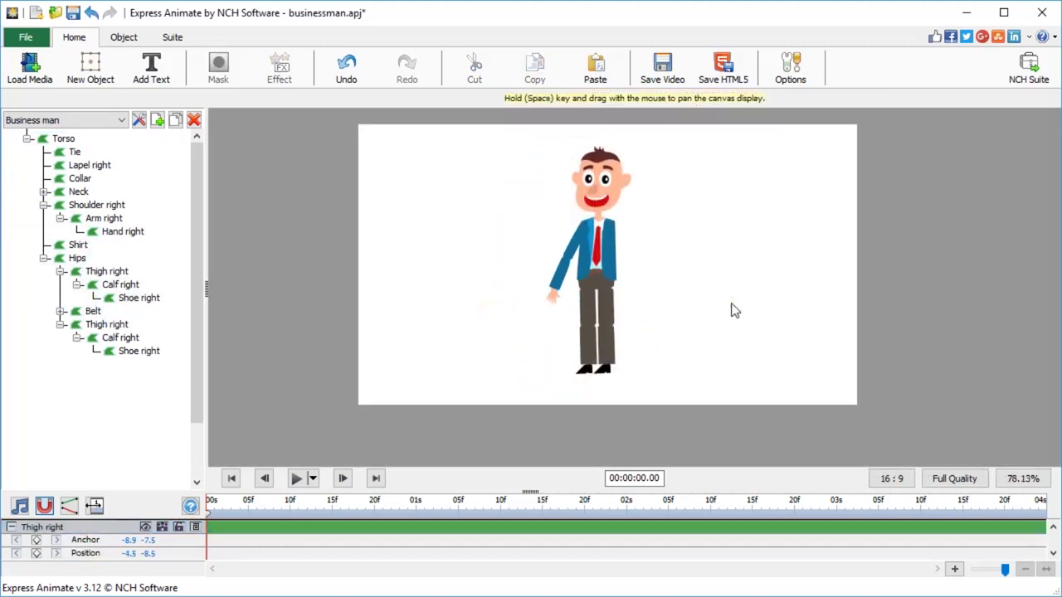
Rename the duplicated leg's shoe as Shoe left
scroll(732, 310, up, 3)
click(133, 299)
right_click(133, 299)
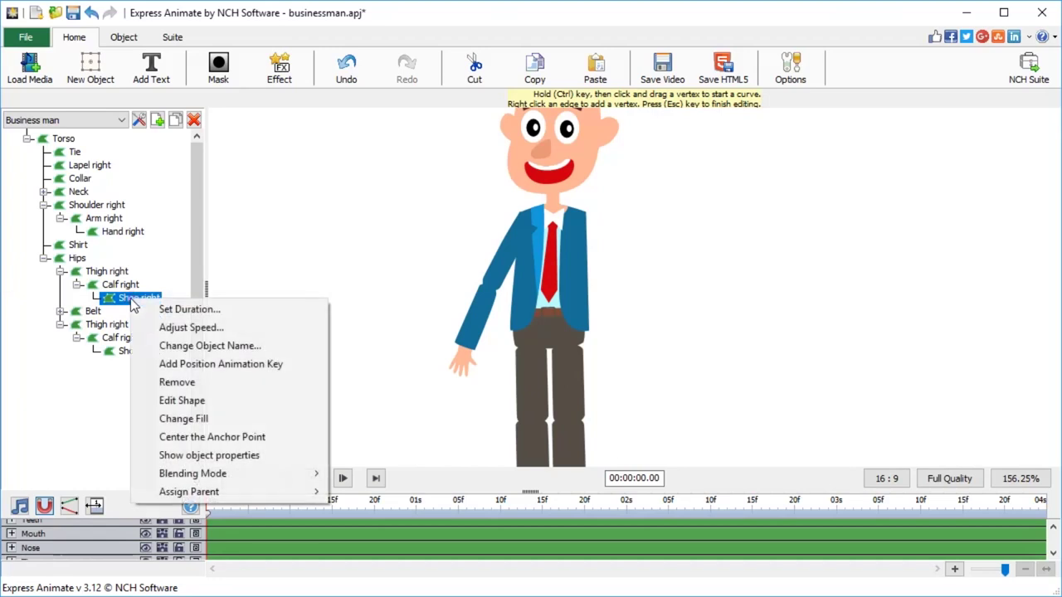
click(217, 346)
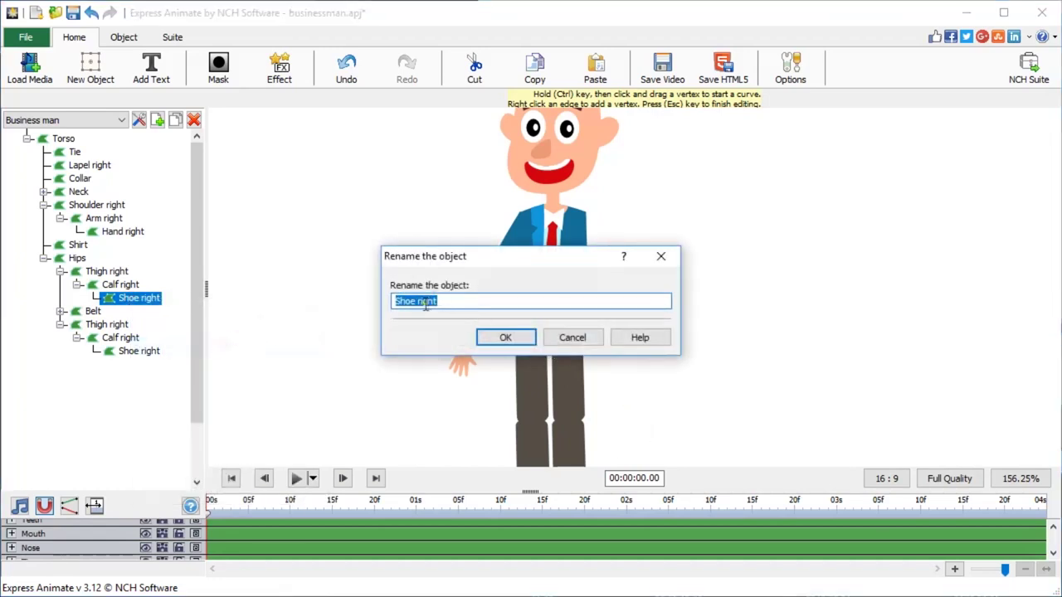
key(Return)
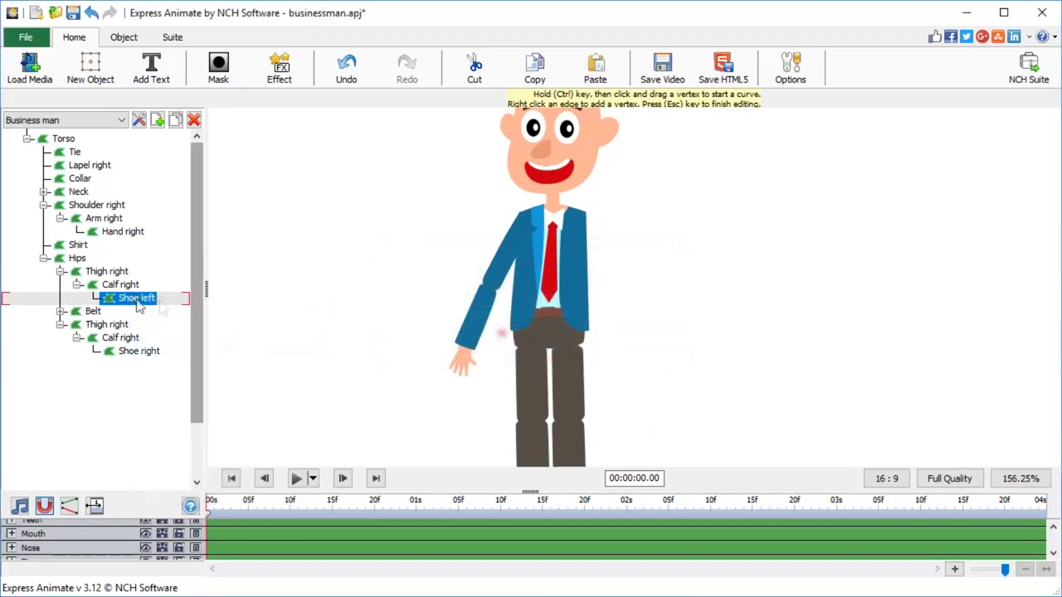
Rename the duplicated leg's calf as Calf left
click(120, 285)
right_click(113, 284)
click(218, 329)
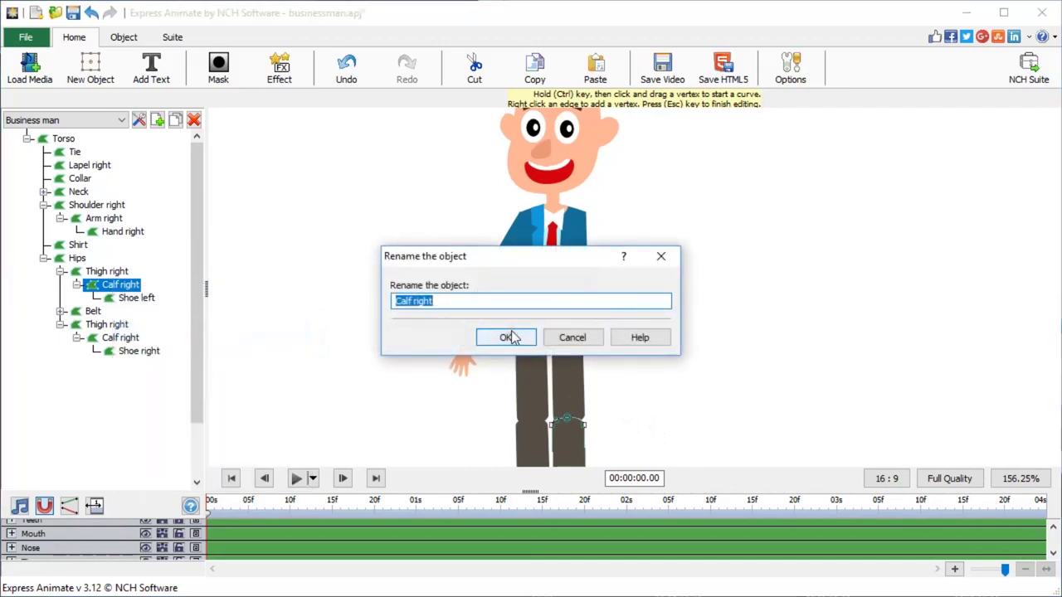
text(Calf left)
click(506, 337)
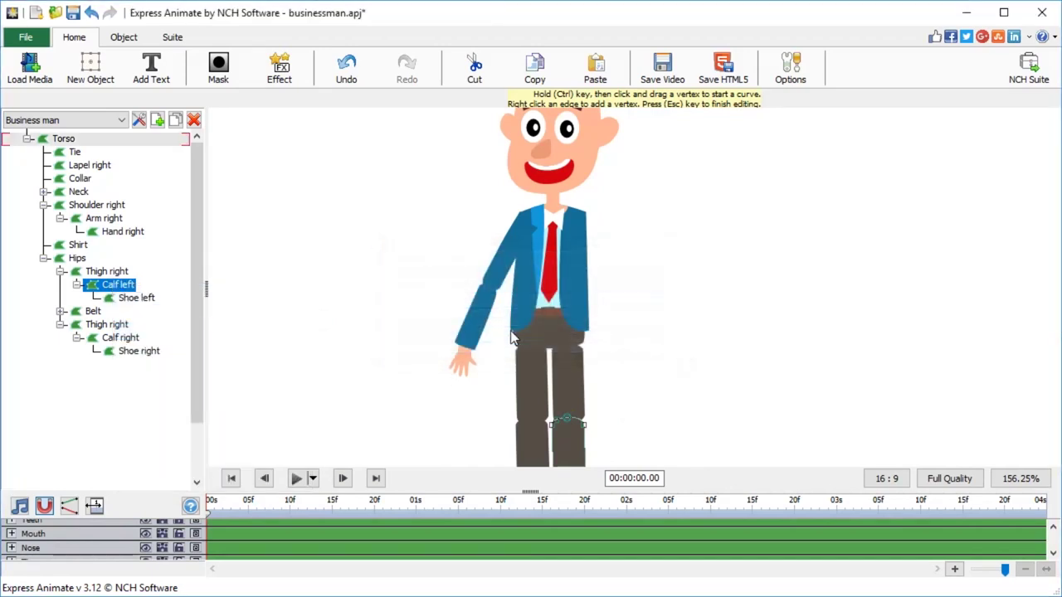
Rename the duplicated leg's thigh as Thigh left
click(107, 272)
right_click(116, 272)
click(218, 318)
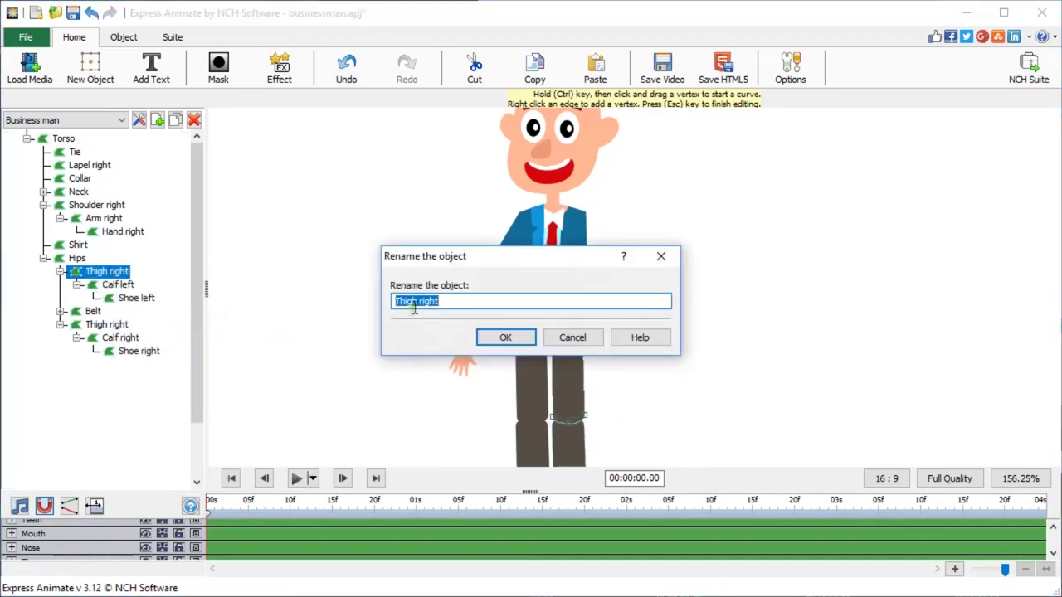
double_click(427, 305)
text(left)
key(Return)
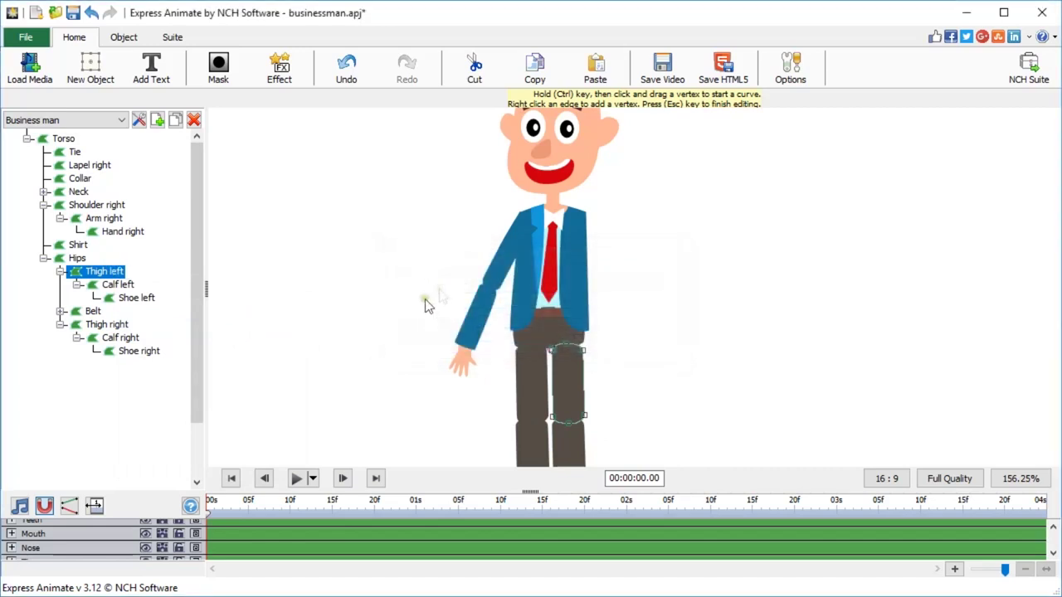
Collapse the leg branches in the hierarchy, and copy and paste Shoulder right with its Arm right and Hand right
click(60, 271)
click(70, 298)
click(61, 297)
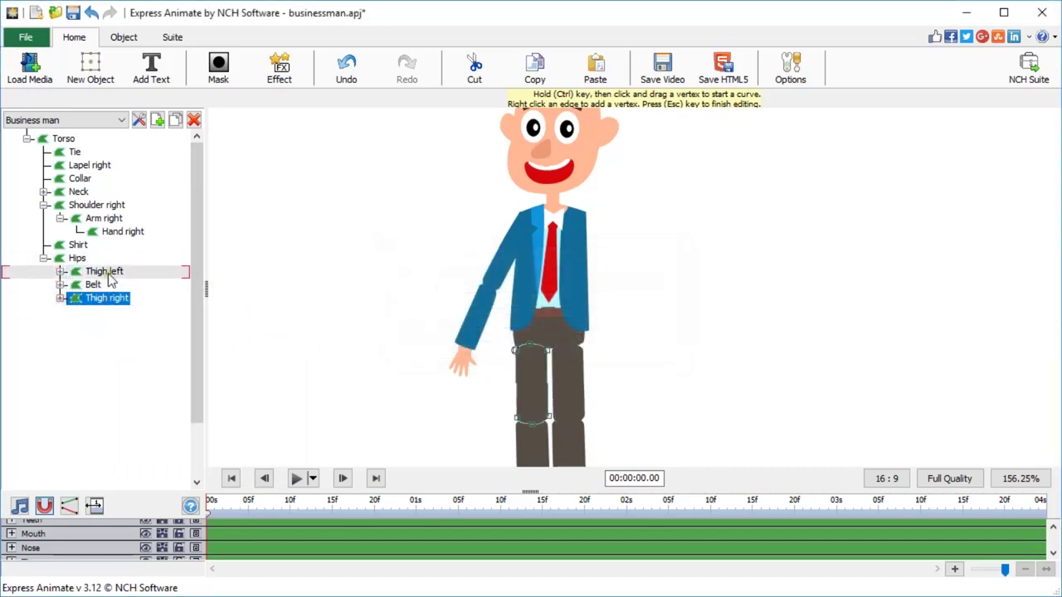
click(99, 205)
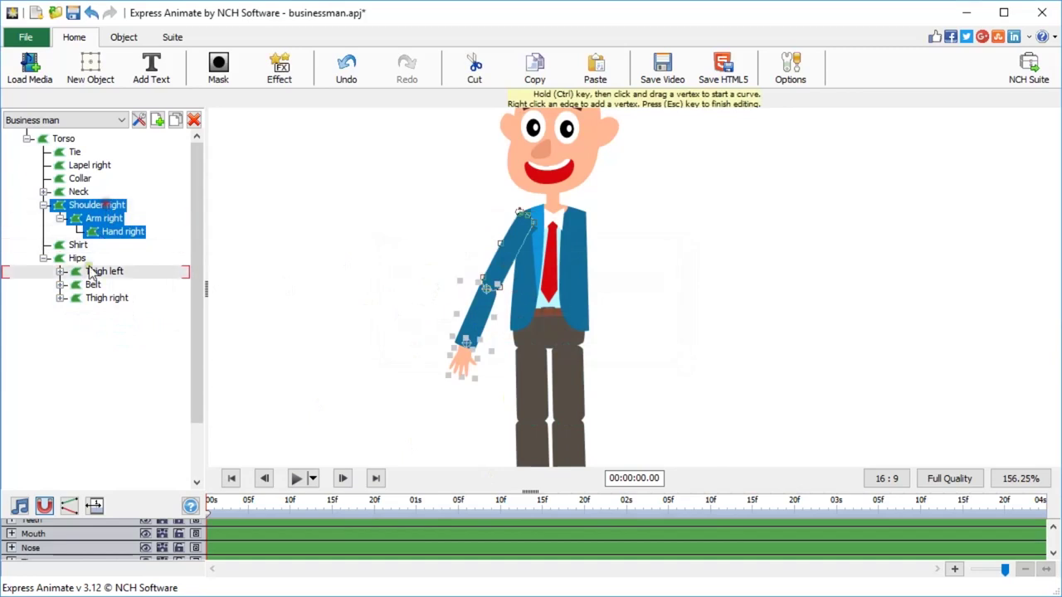
key(ctrl+v)
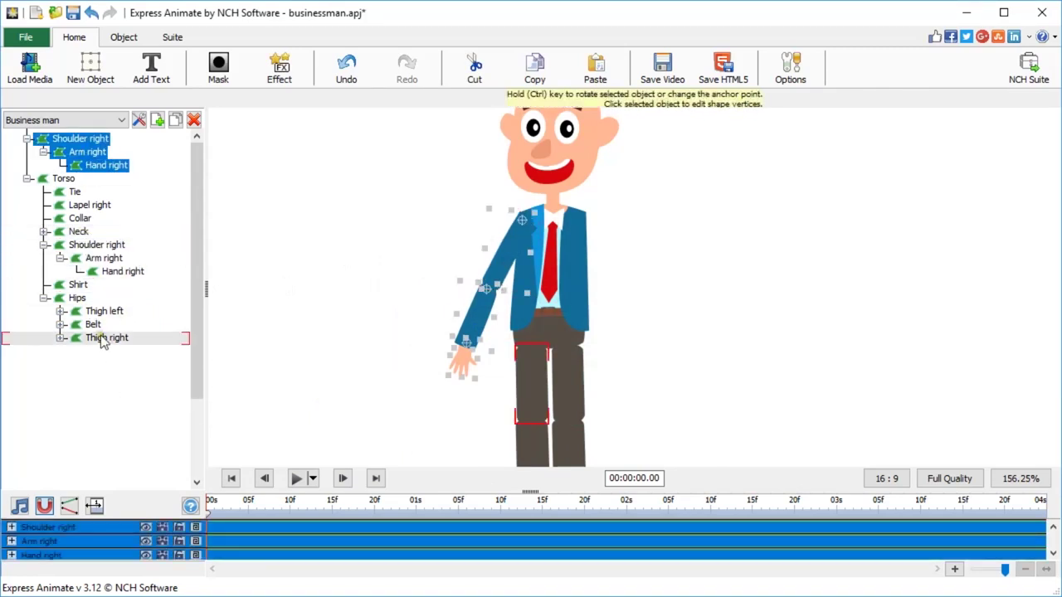
Move the pasted arm to the character's other side and rename its hand as Hand left
click(398, 307)
drag(510, 260, 651, 274)
click(105, 166)
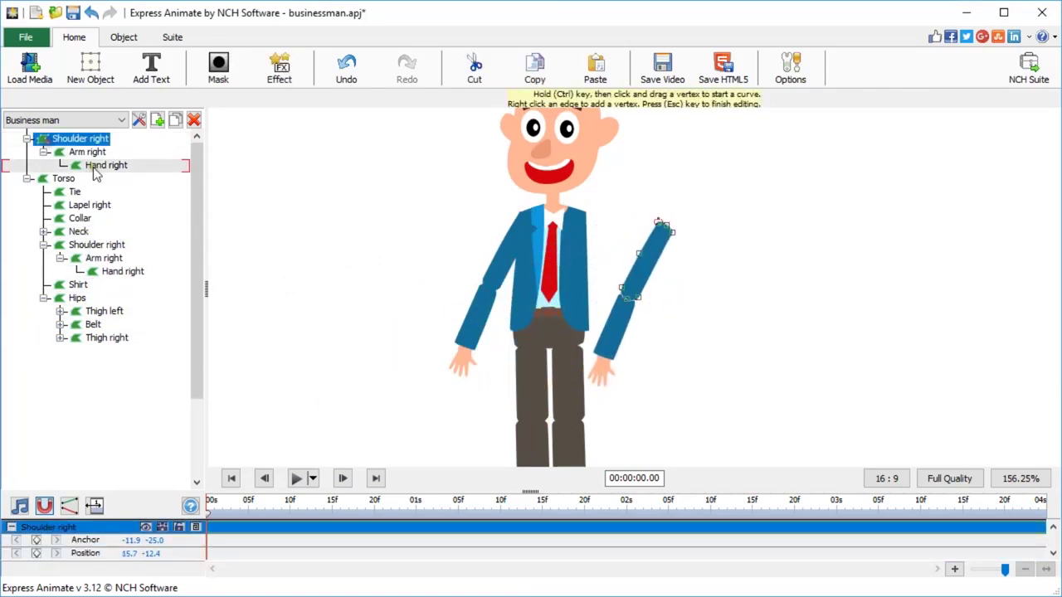
right_click(106, 166)
click(191, 216)
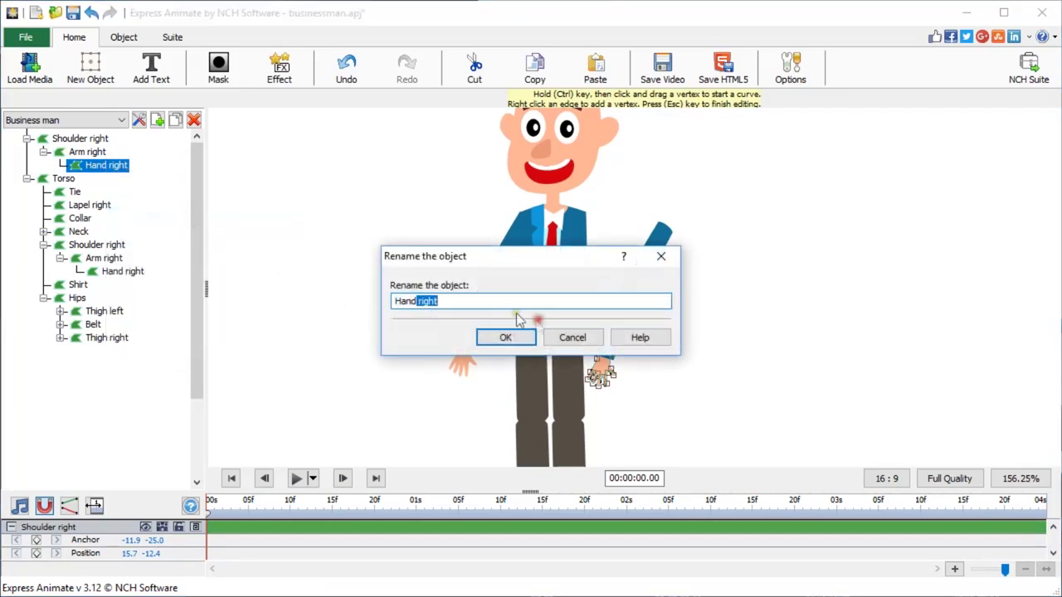
click(505, 337)
Rename the duplicated limb's arm as Arm left
click(88, 152)
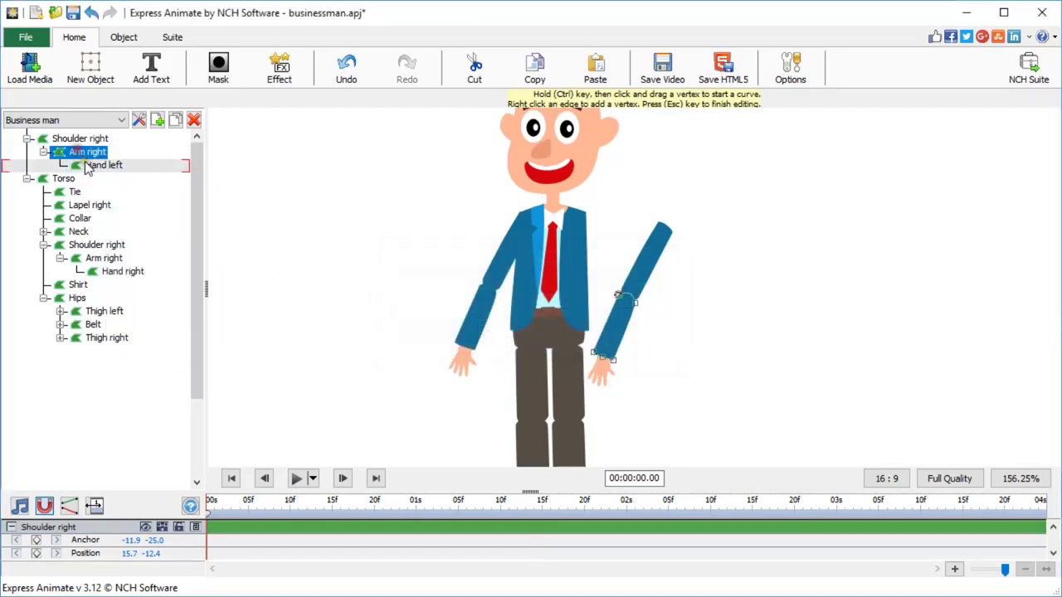
right_click(88, 153)
click(170, 202)
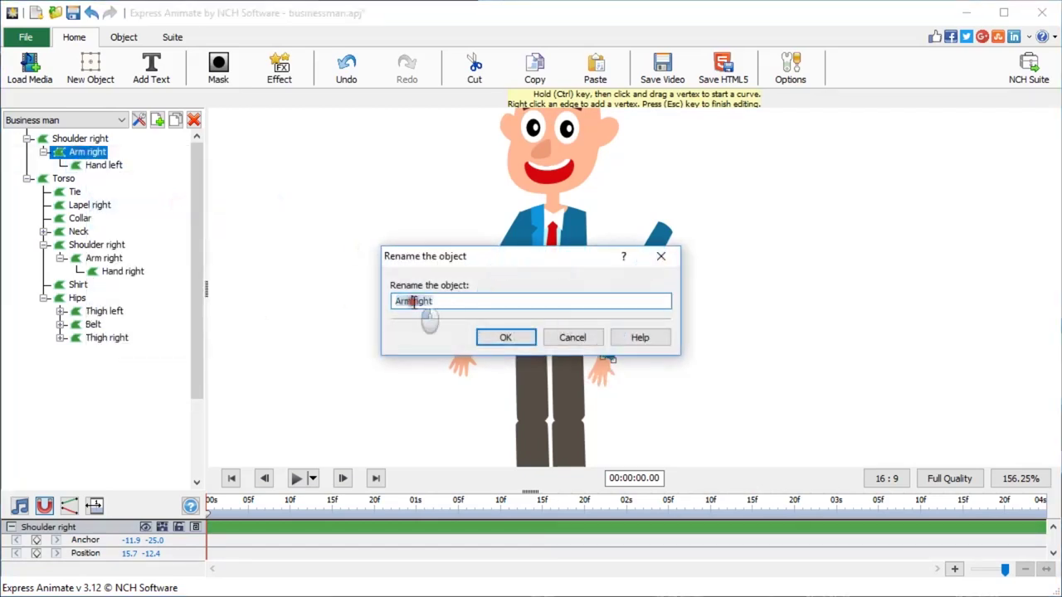
text(left)
key(Return)
Rename the duplicated limb's shoulder as Shoulder left and finish its shape editing
right_click(72, 139)
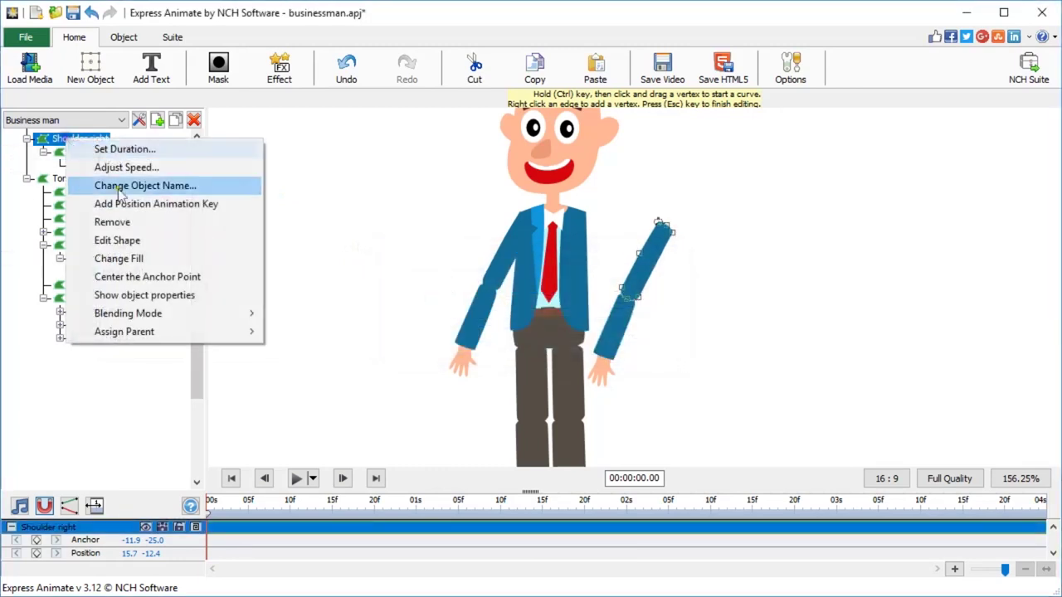
click(139, 186)
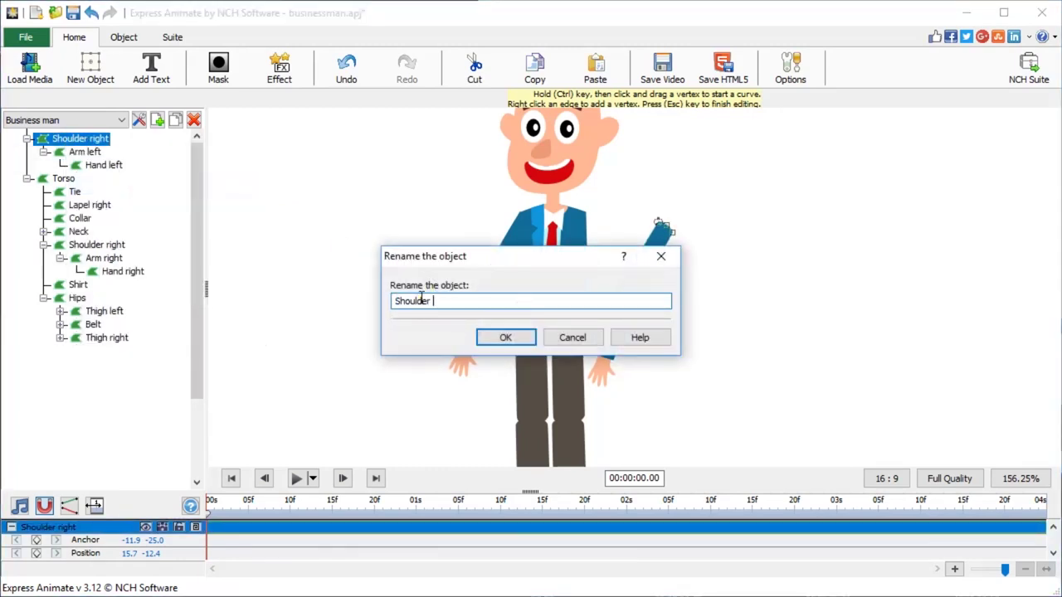
text(left)
key(Return)
key(Escape)
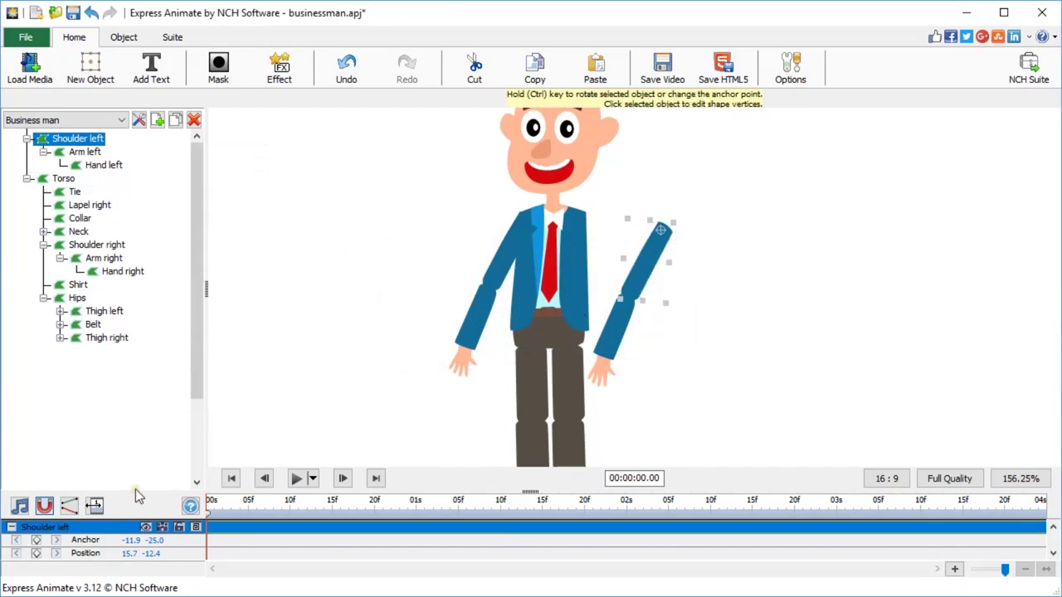
Mirror Shoulder left with unconstrained proportions and a horizontal scale of -153%, and move the arm against the torso's shoulder
drag(135, 489, 138, 386)
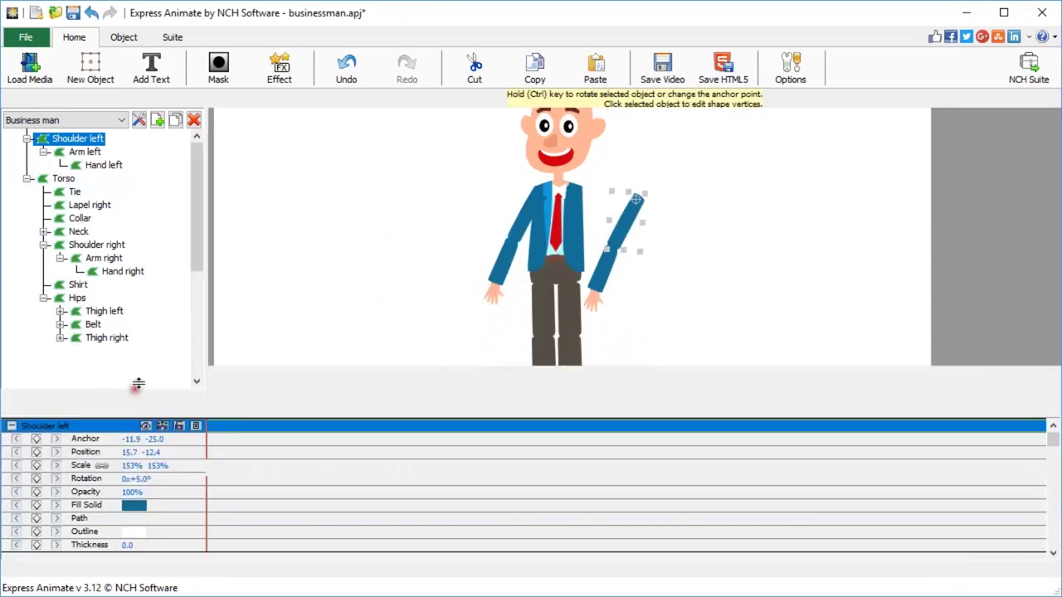
click(103, 467)
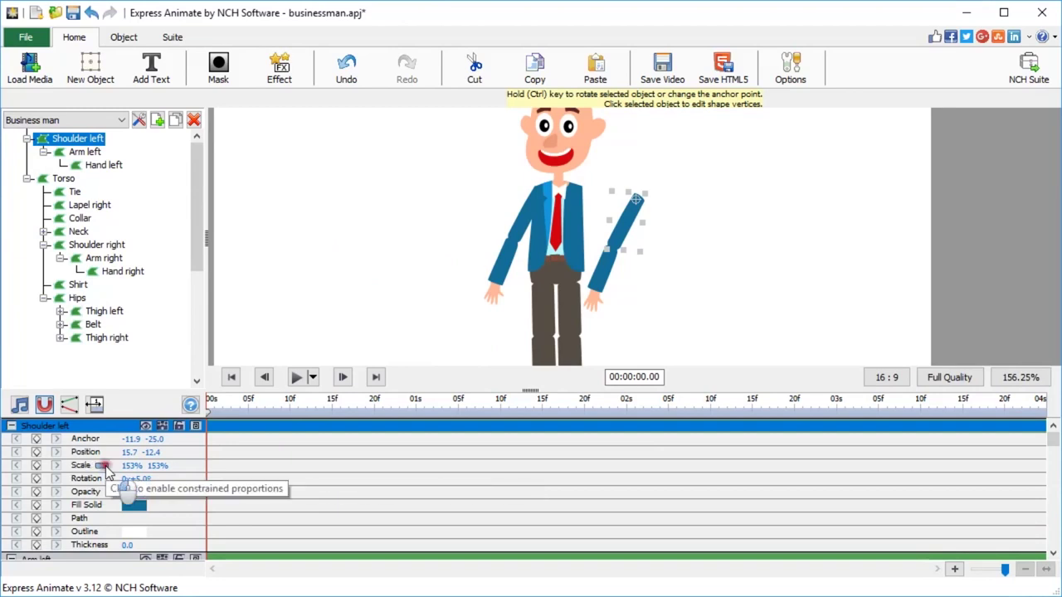
double_click(132, 465)
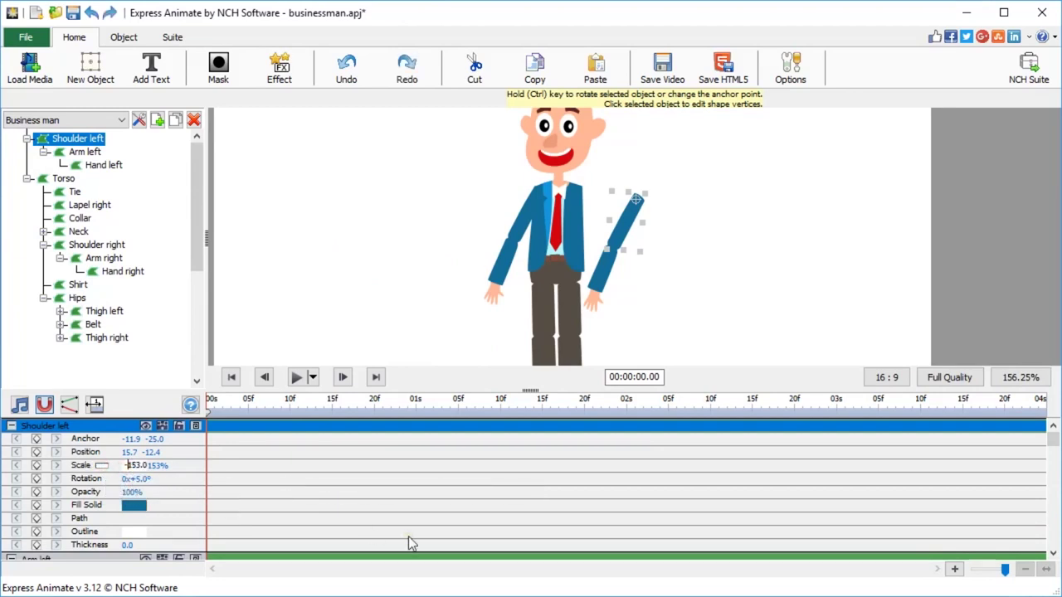
key(Return)
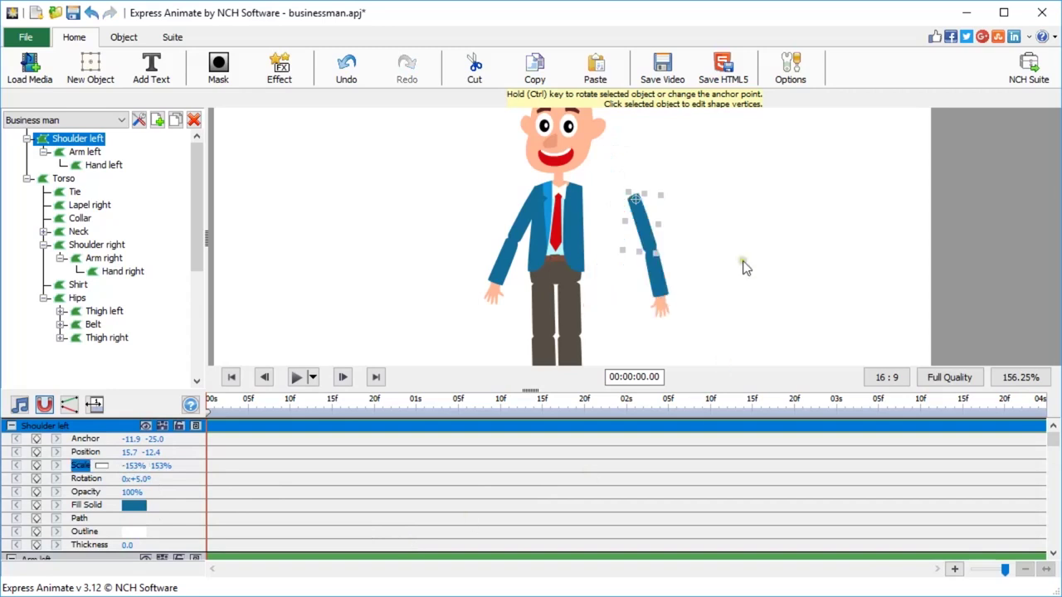
drag(657, 240, 601, 231)
Mirror Hand left with a horizontal scale of -100% and rotate it to 24° at the sleeve
click(12, 455)
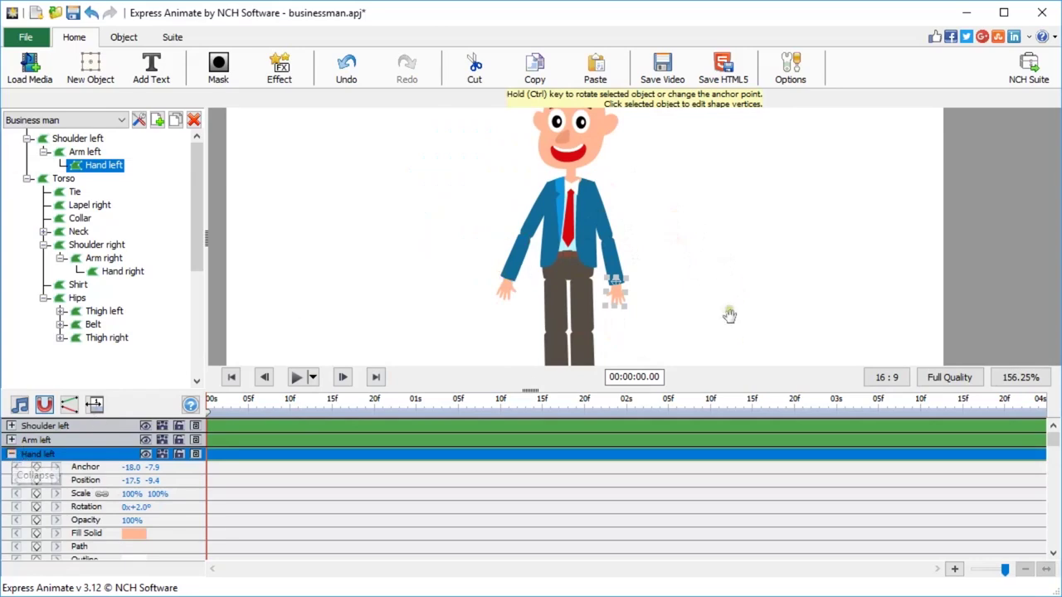
drag(727, 316, 680, 263)
scroll(680, 264, up, 4)
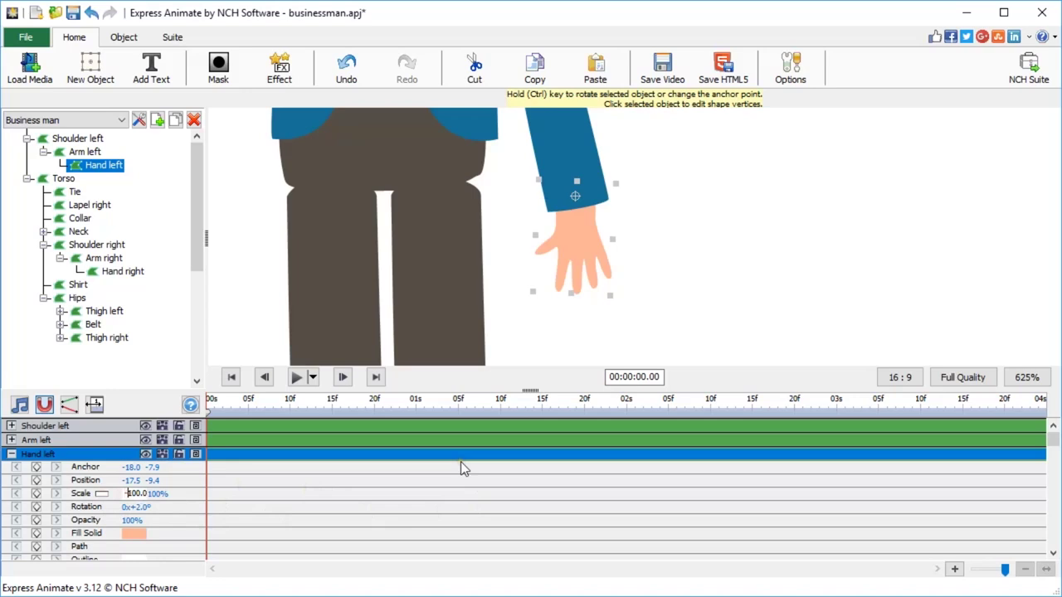
key(Return)
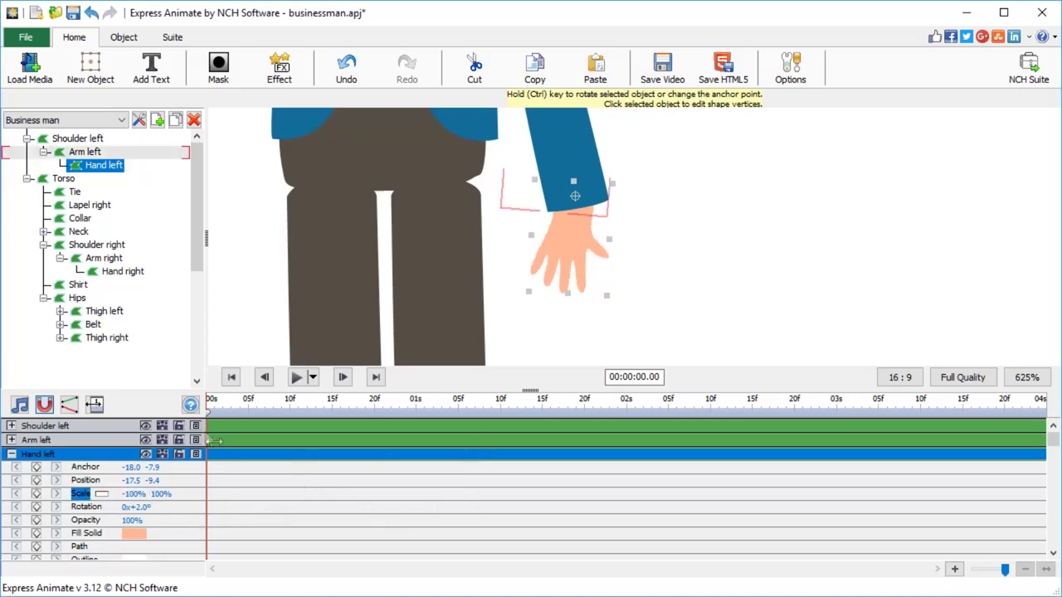
drag(146, 508, 169, 502)
drag(622, 270, 617, 275)
scroll(701, 199, down, 5)
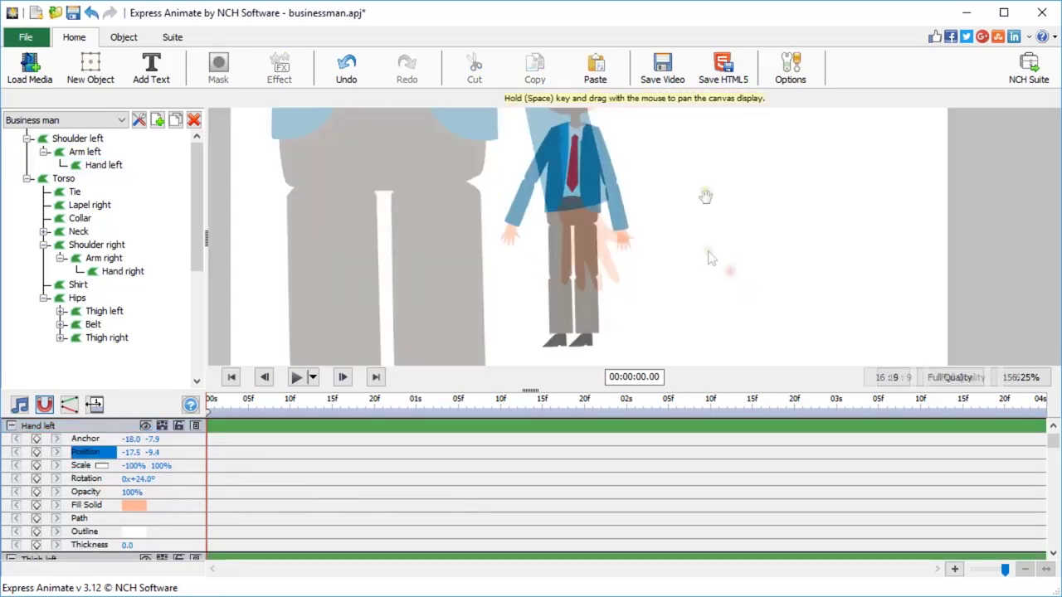
Duplicate Lapel right and rename the copy as Lapel left
mouse_move(90, 206)
mouse_down()
mouse_move(79, 143)
mouse_move(73, 206)
mouse_move(75, 141)
mouse_up()
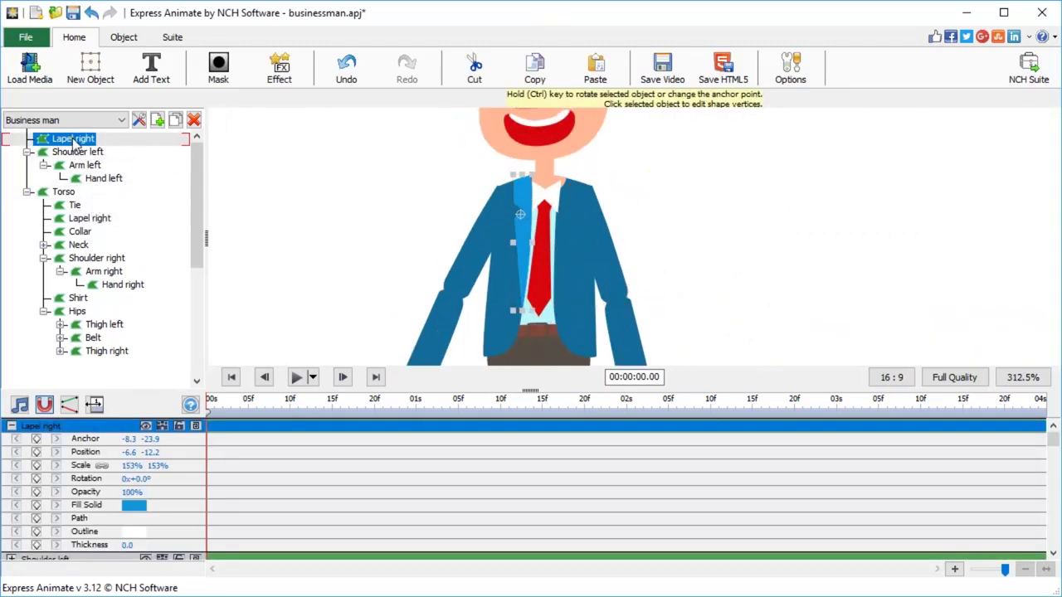
right_click(75, 141)
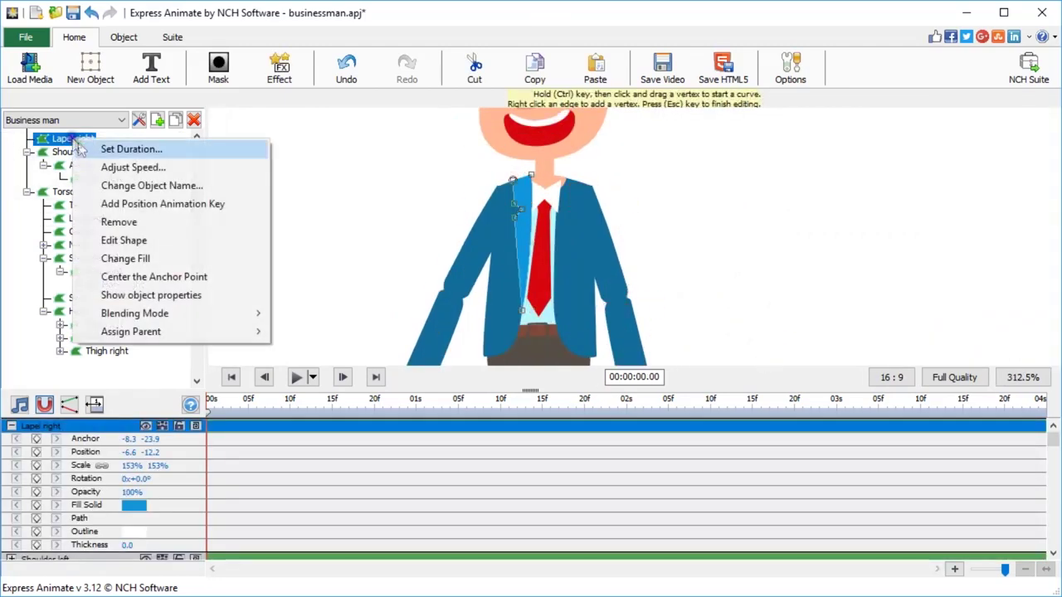
click(158, 186)
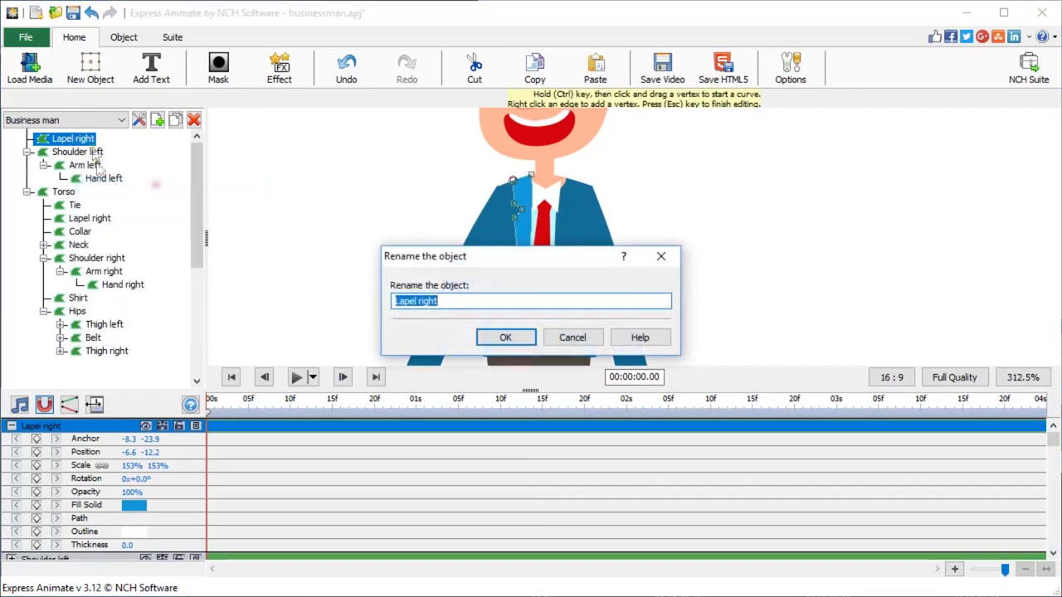
double_click(425, 301)
text(left)
key(Return)
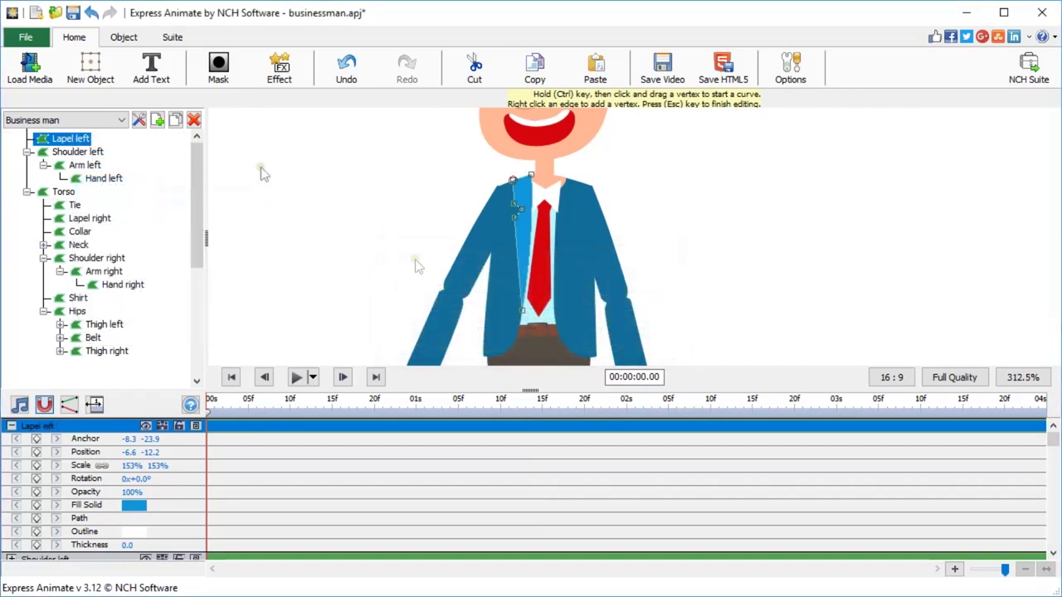
Parent Lapel left to Torso and mirror it with a horizontal scale of -100%
mouse_move(70, 138)
mouse_down()
mouse_move(94, 178)
mouse_move(87, 205)
mouse_move(73, 193)
mouse_up()
click(303, 309)
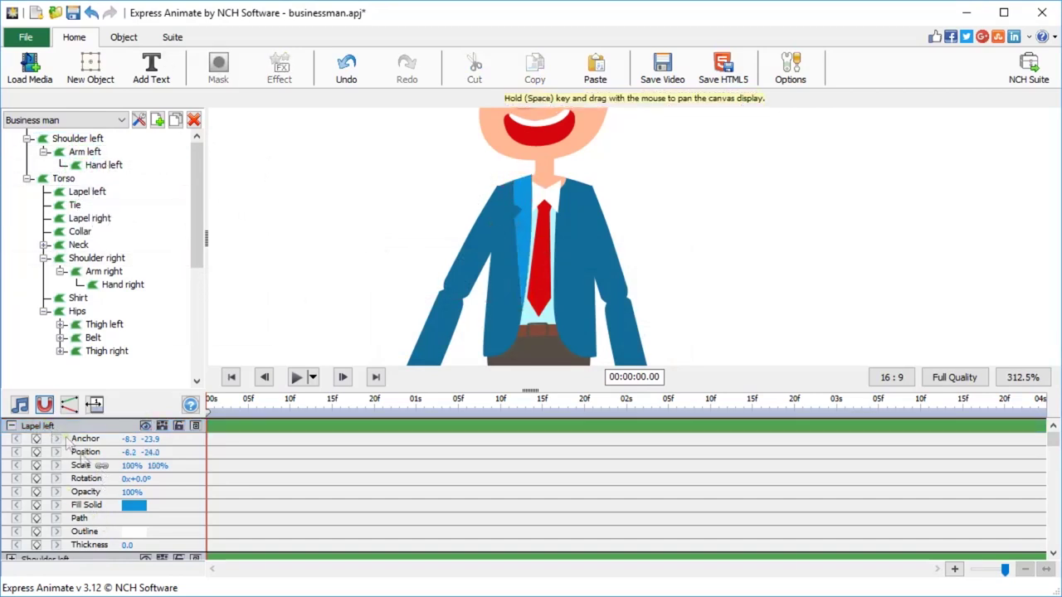
click(176, 435)
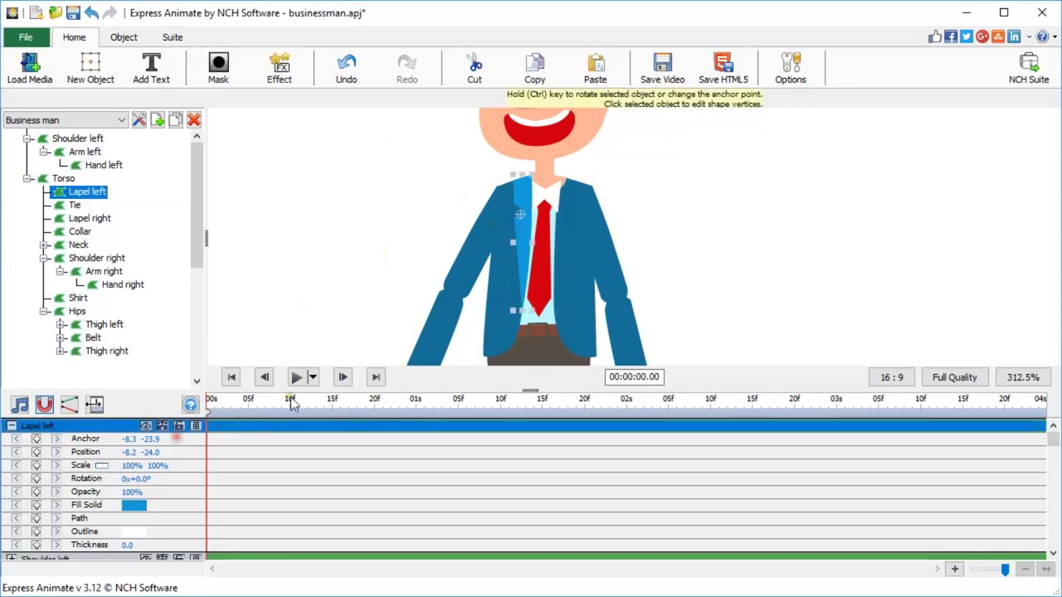
click(123, 466)
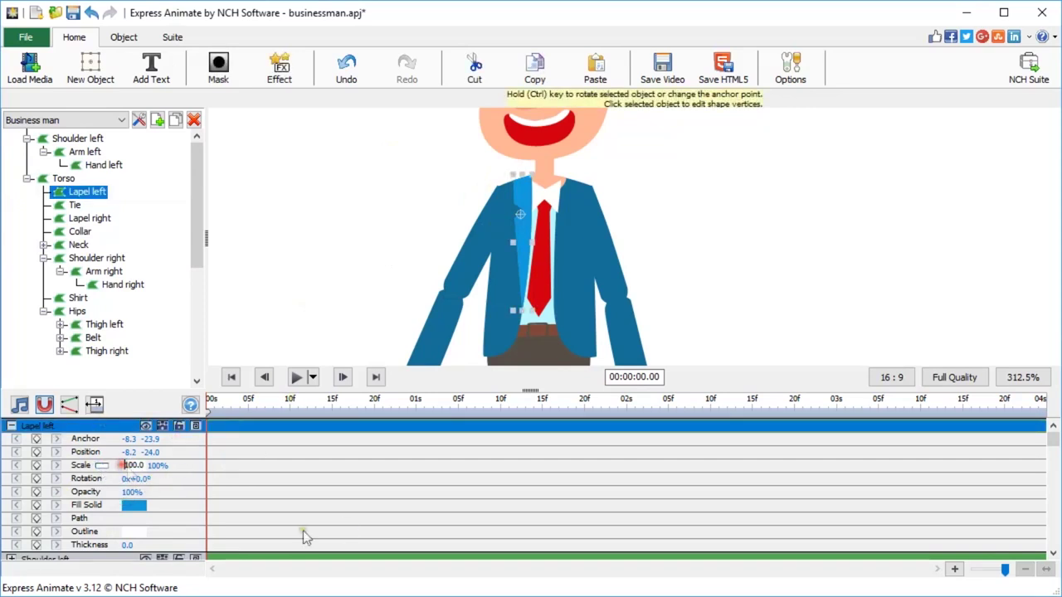
text(-)
key(Return)
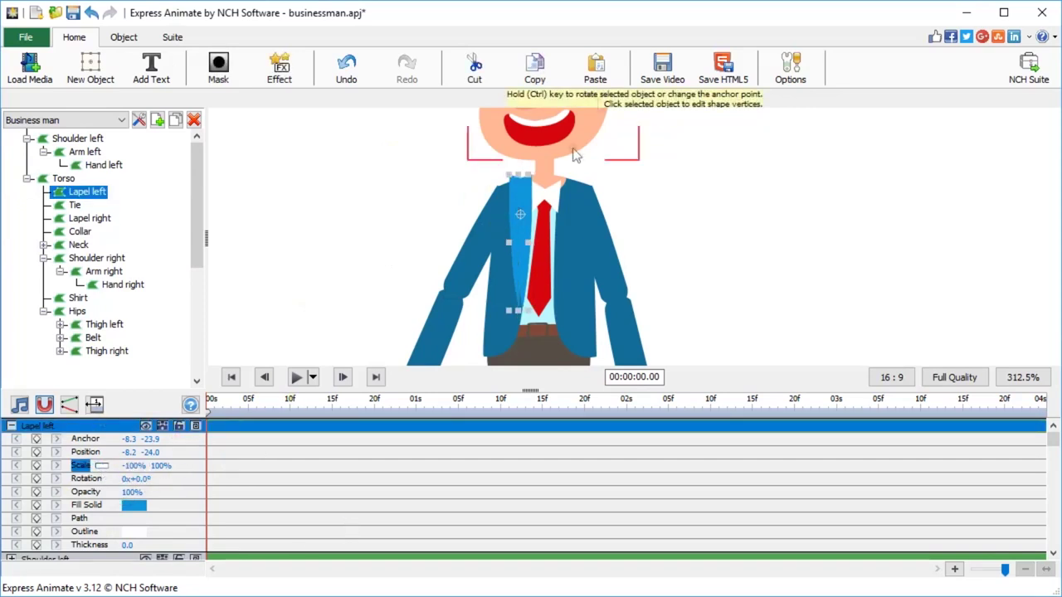
Move Lapel left onto the jacket's opposite edge and rotate it to 6°
drag(520, 214, 570, 215)
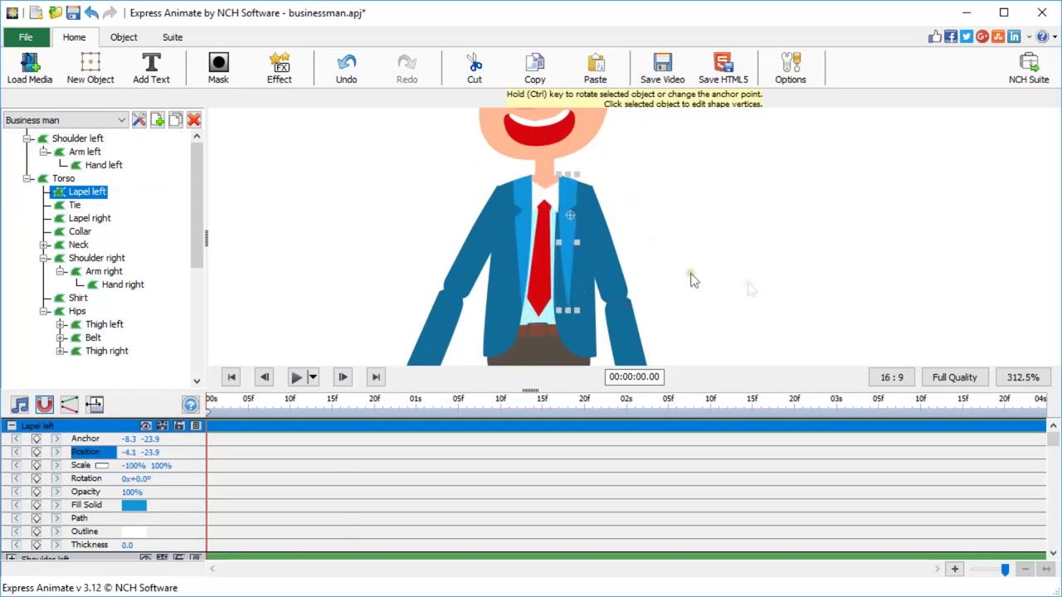
drag(142, 487, 145, 485)
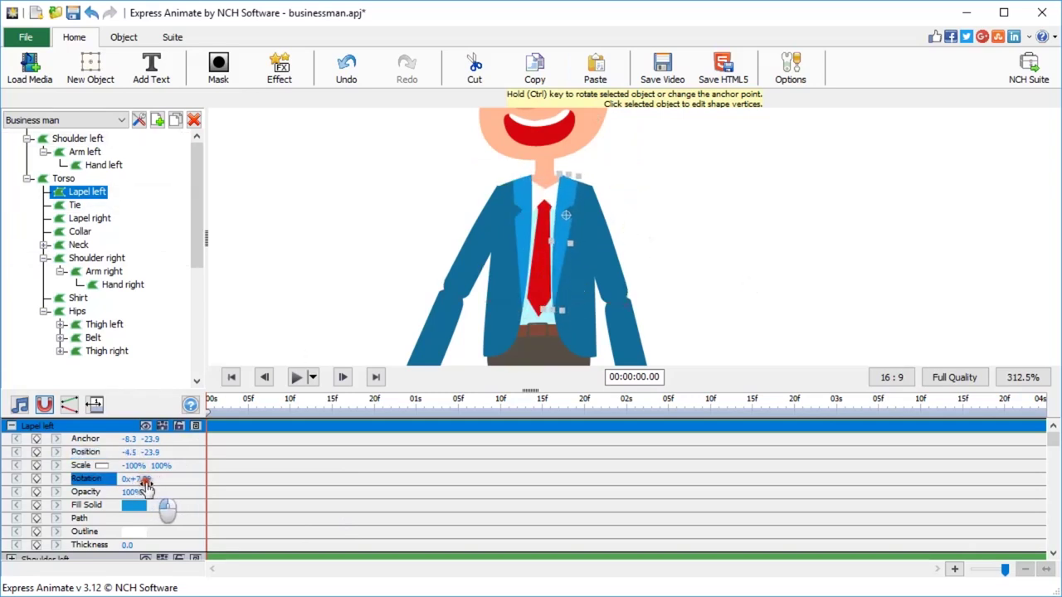
click(782, 232)
scroll(735, 296, down, 2)
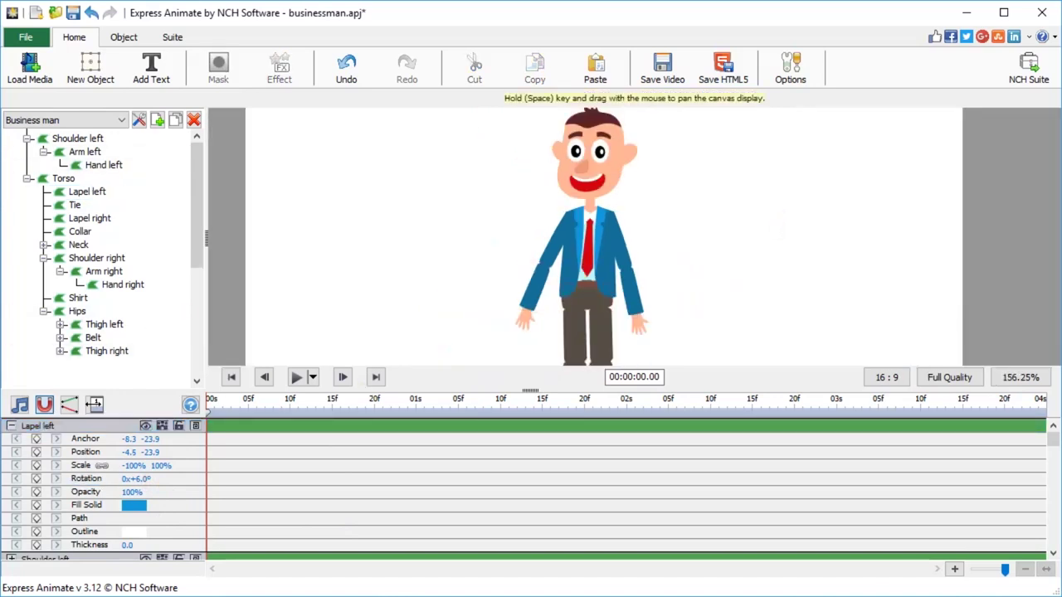
Parent Shoulder left to Torso and collapse both shoulder branches in the hierarchy
click(52, 143)
drag(68, 140, 71, 181)
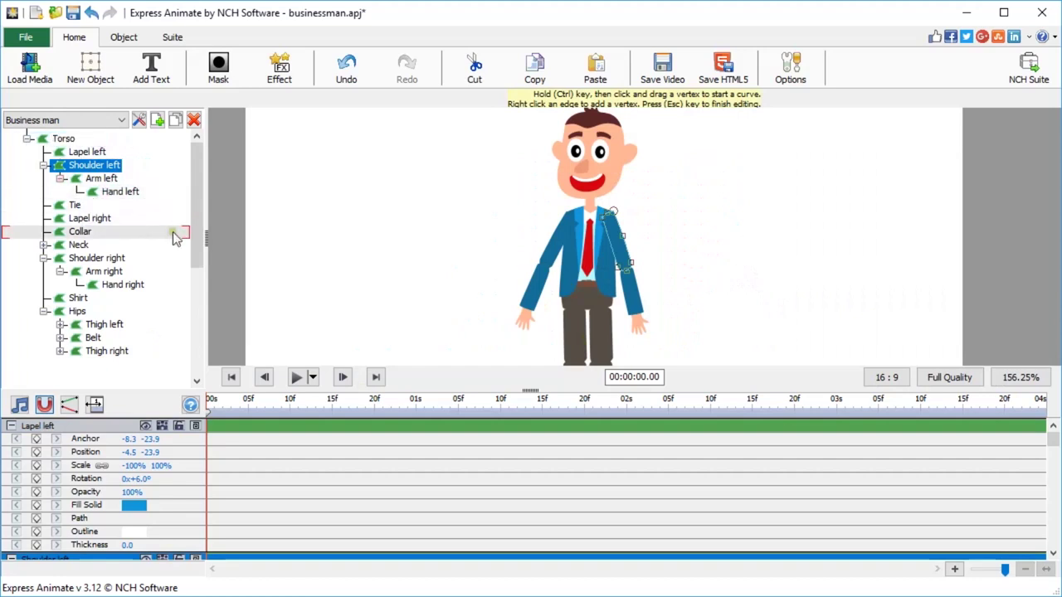
click(43, 166)
click(43, 232)
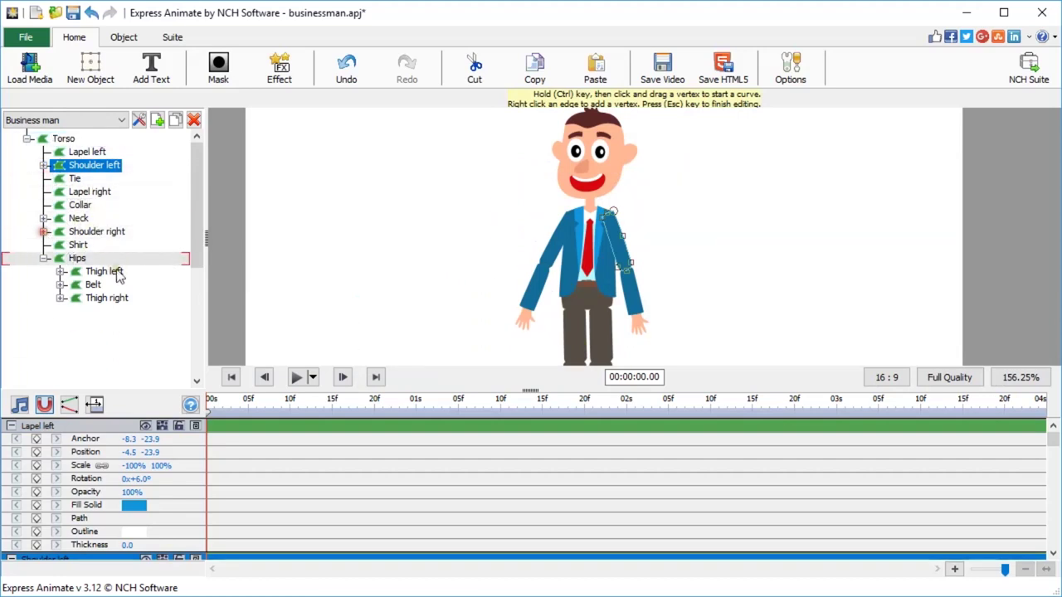
Collapse the Hips branch in the hierarchy and clear the selection
click(39, 259)
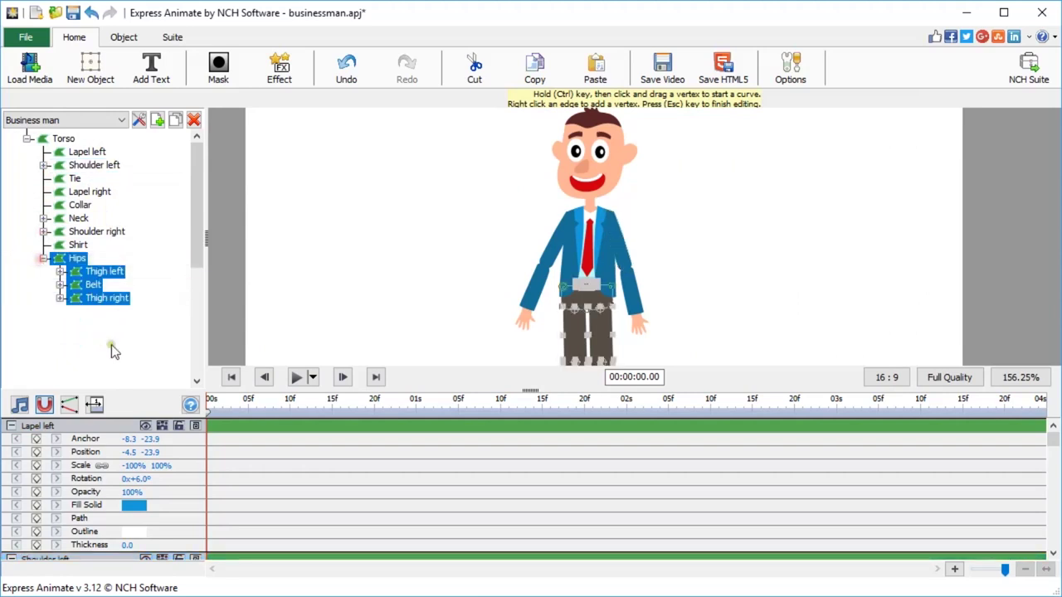
click(108, 341)
click(73, 258)
click(100, 302)
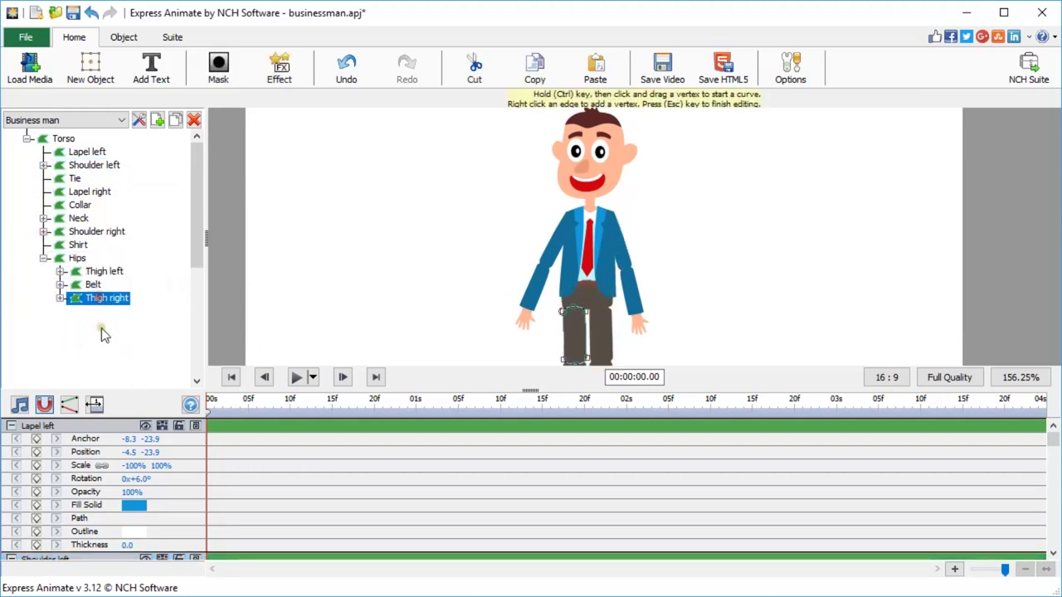
click(77, 260)
click(44, 259)
click(114, 322)
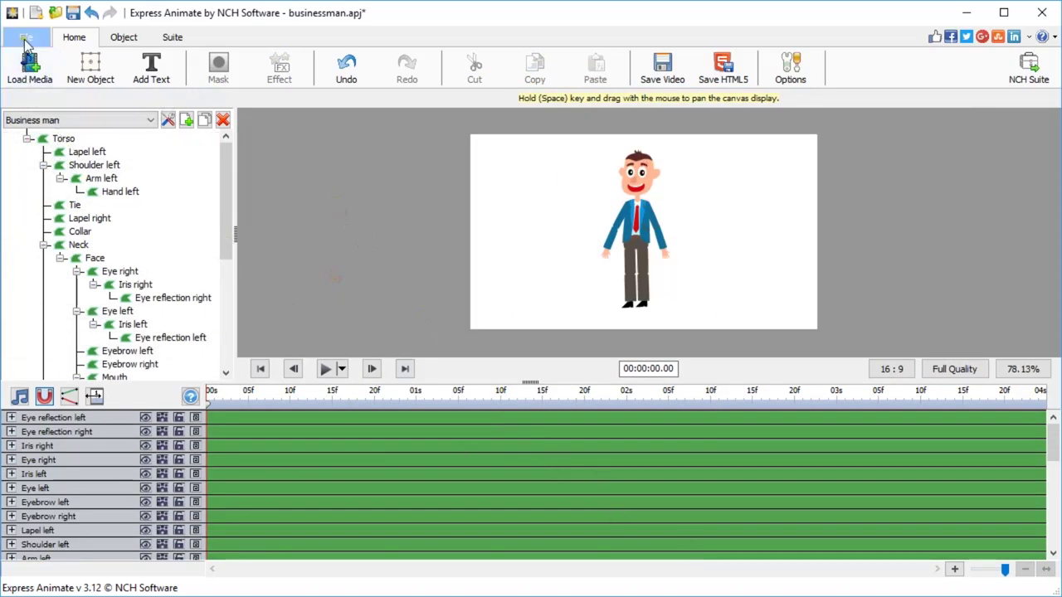
Save the businessman project
click(30, 40)
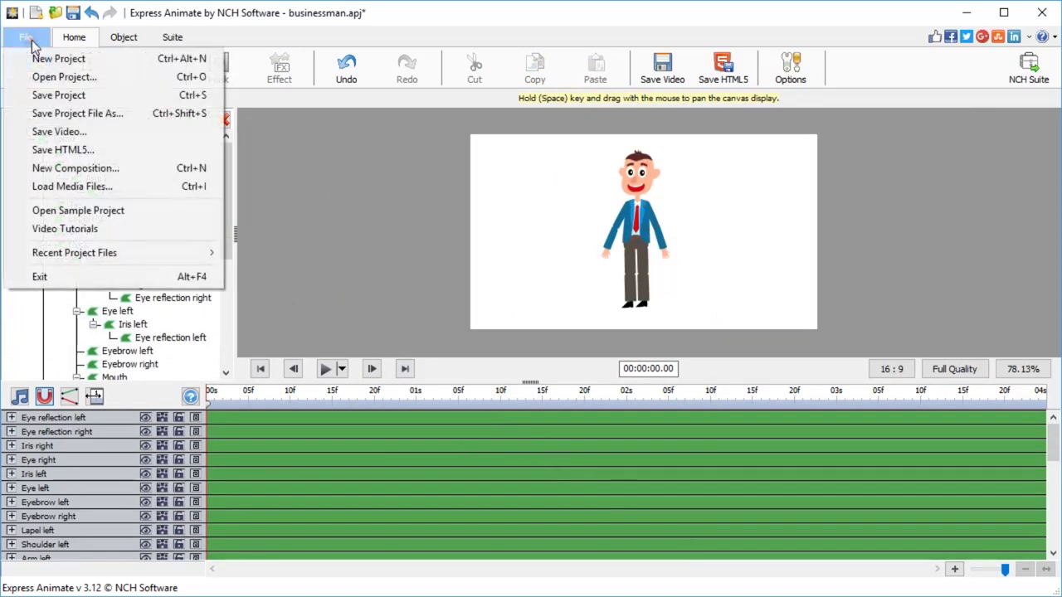
click(67, 102)
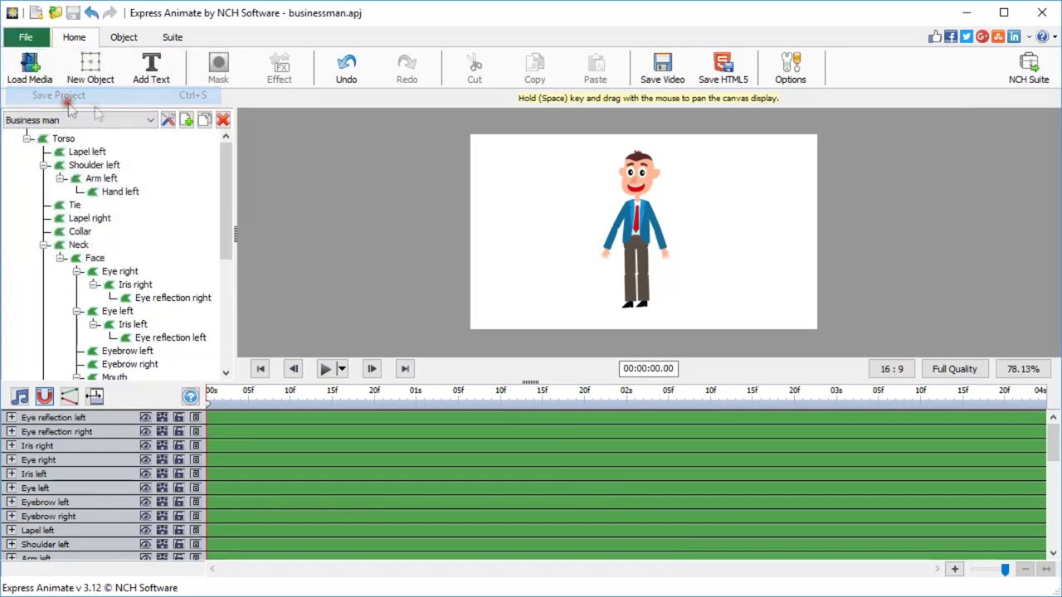